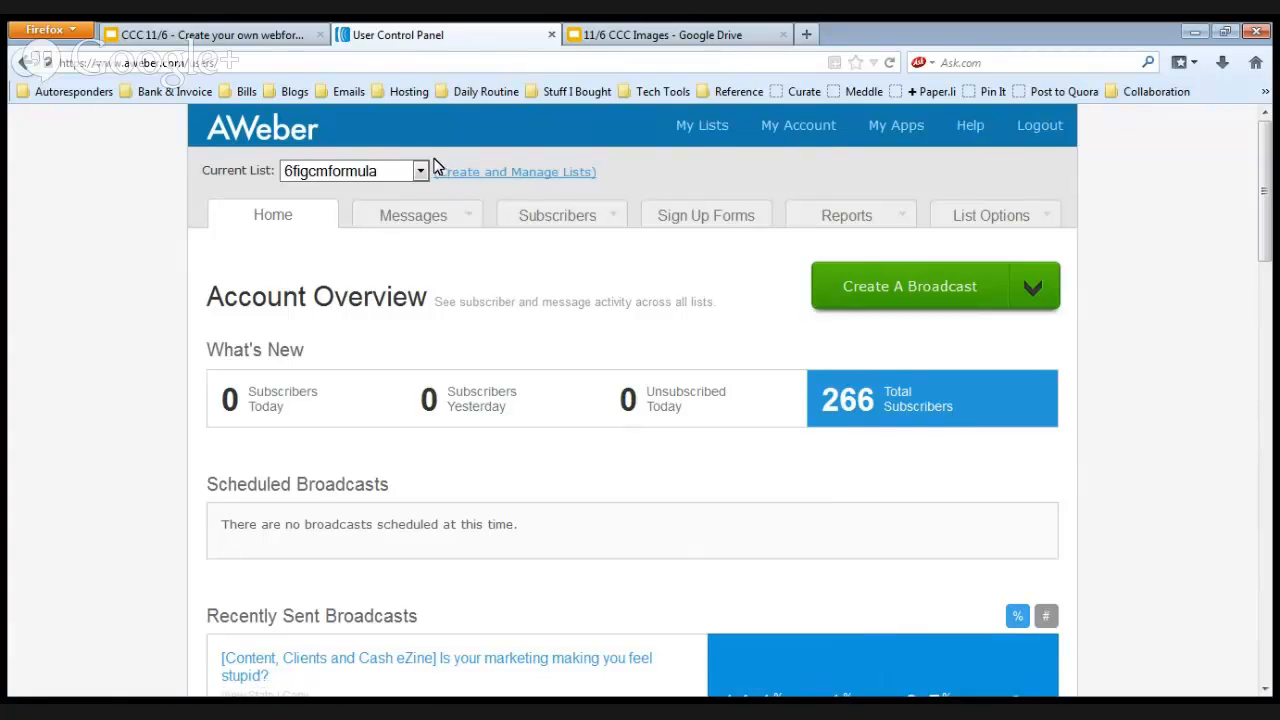
Go to the list management page and create a new list.
drag(435, 172, 606, 190)
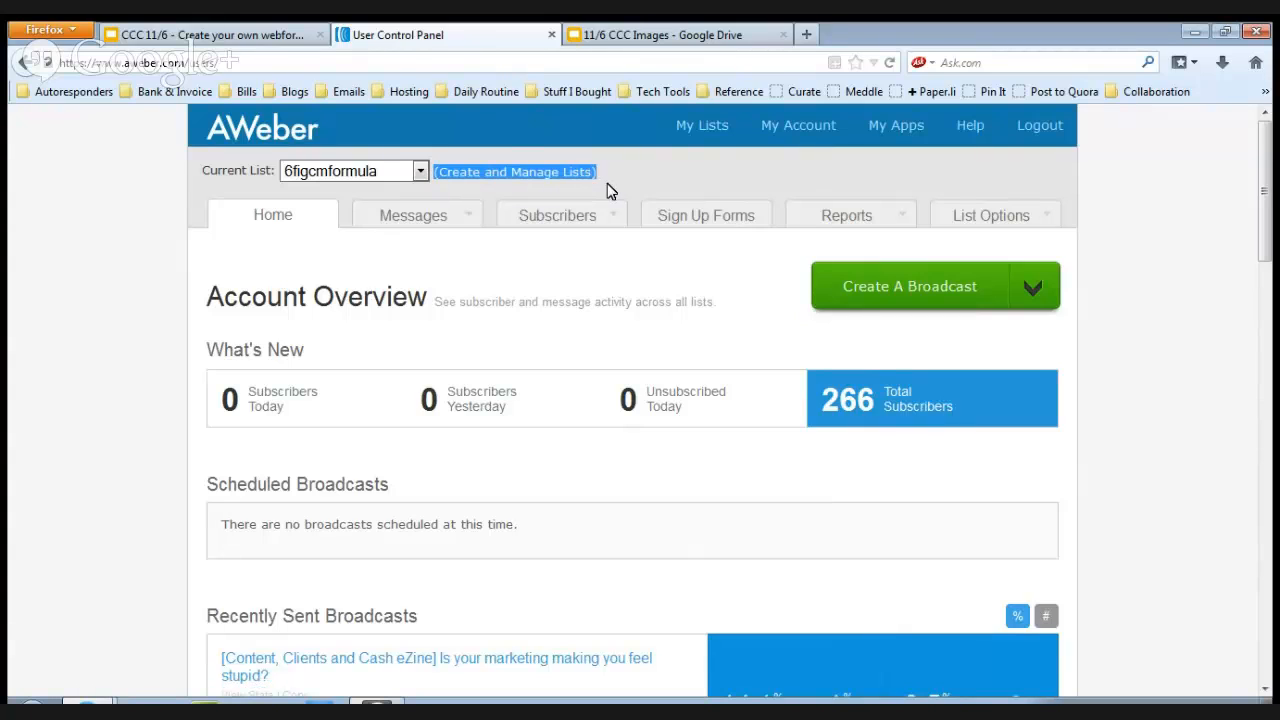
click(580, 176)
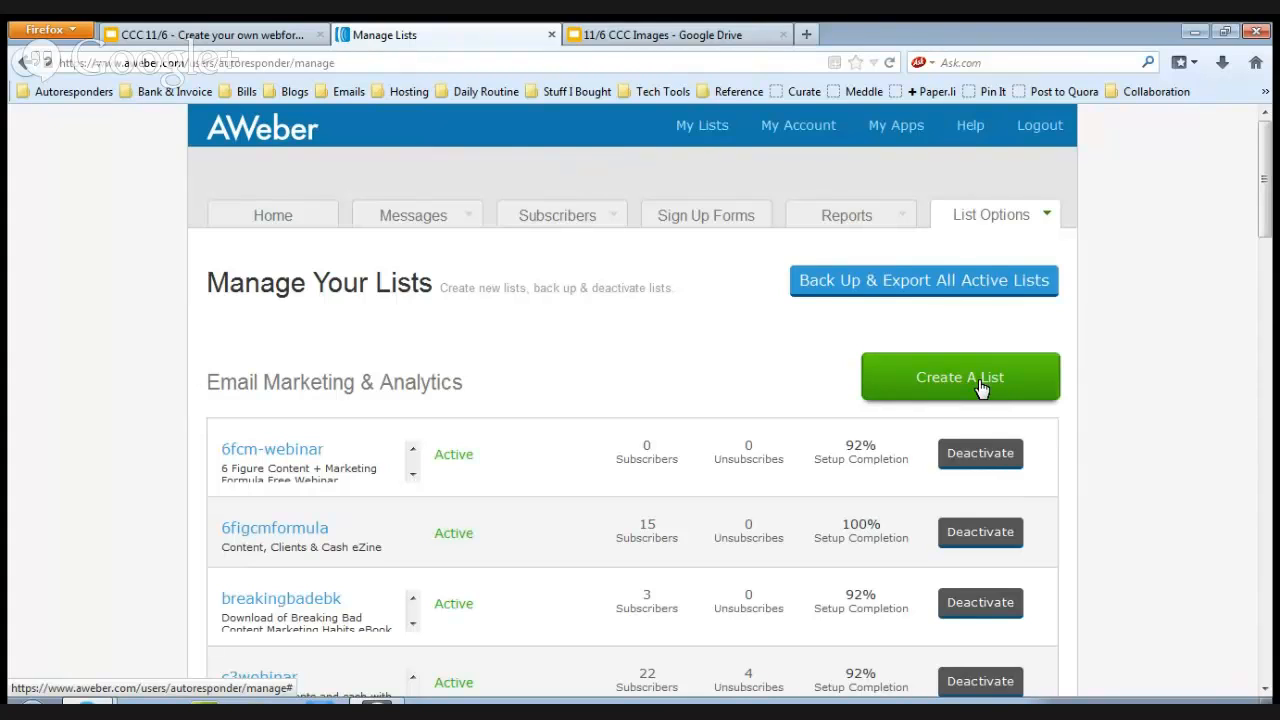
click(981, 388)
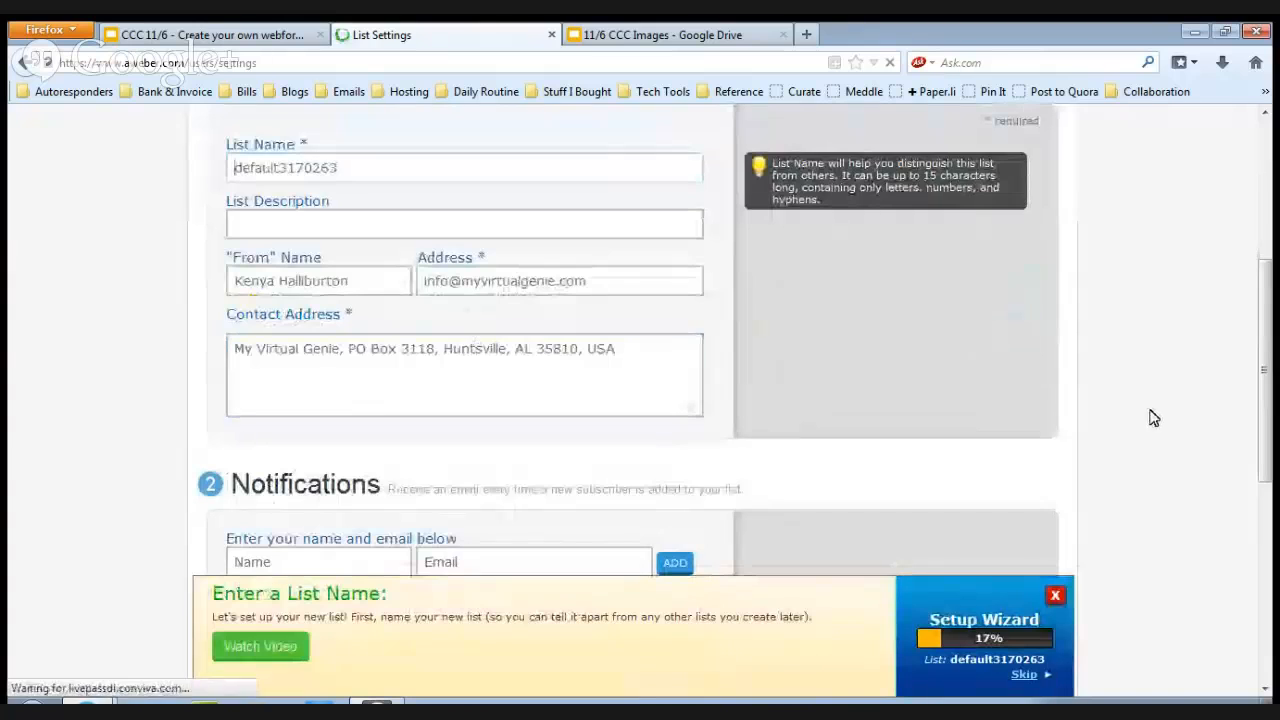
Review the new list's basic settings, including list name, description, sender and contact address fields.
scroll(1270, 378, up, 2)
drag(1272, 387, 1264, 305)
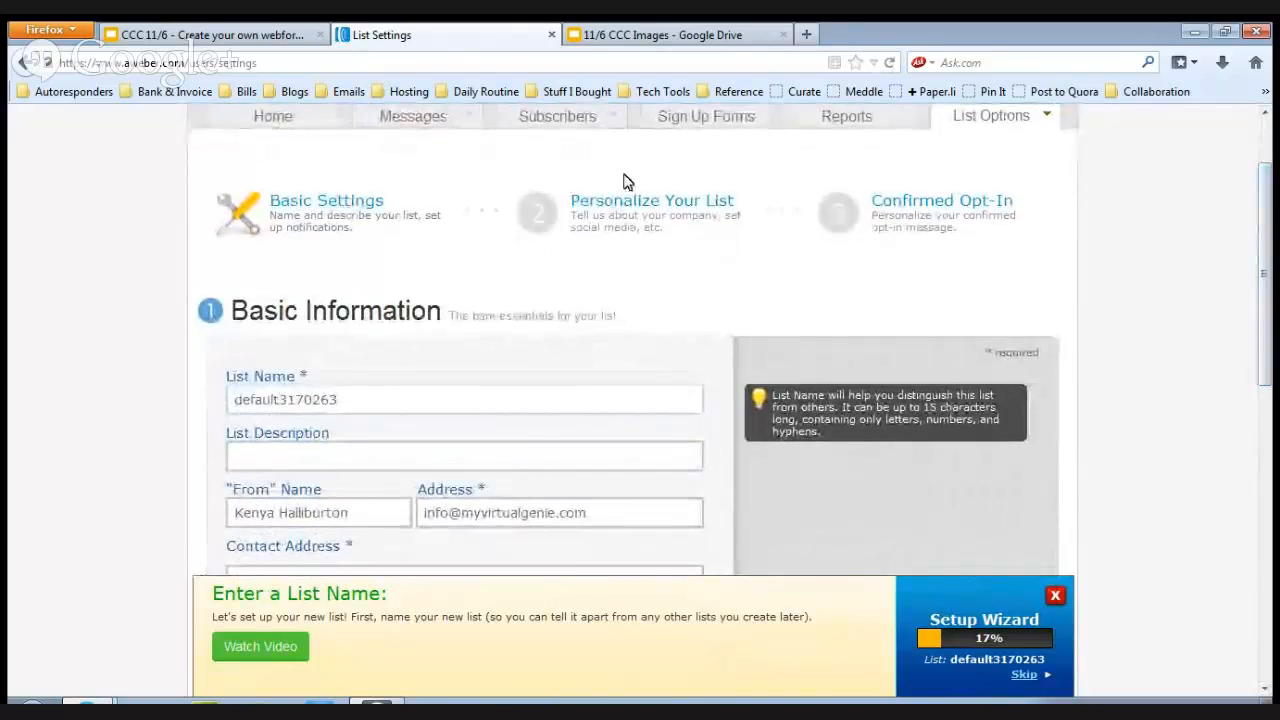
click(315, 399)
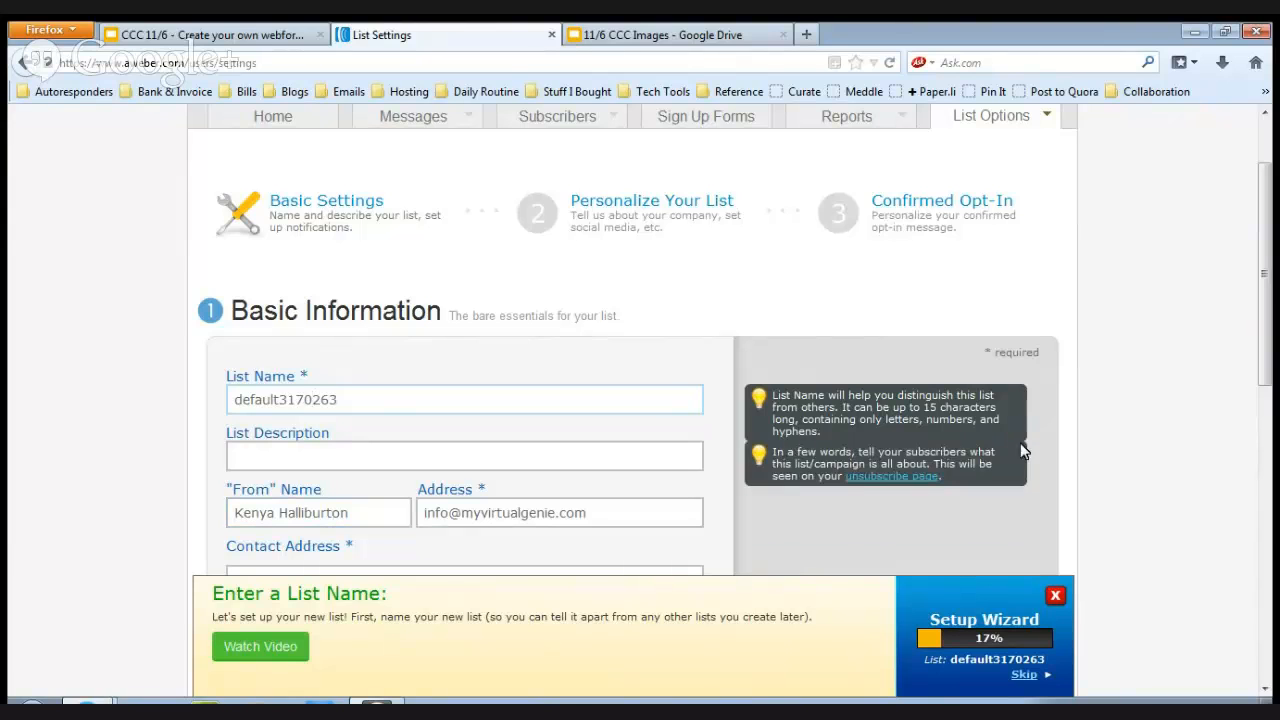
drag(1268, 354, 1272, 440)
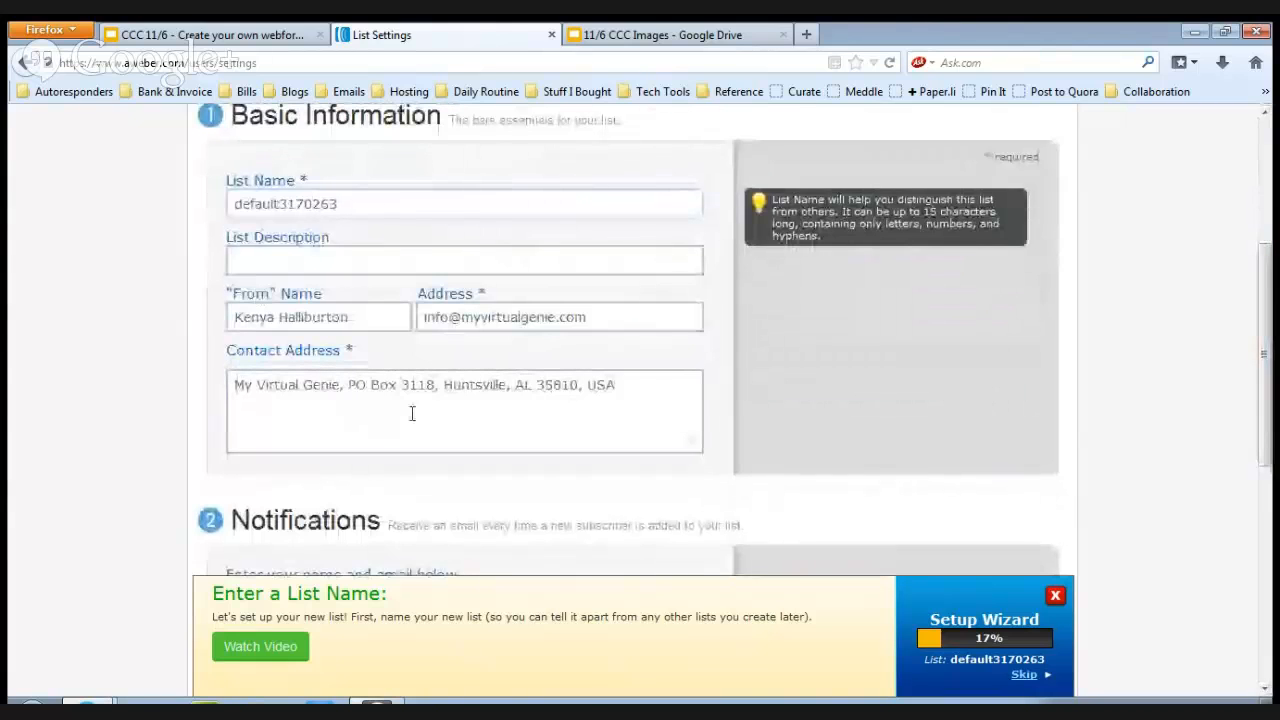
drag(1272, 360, 1272, 240)
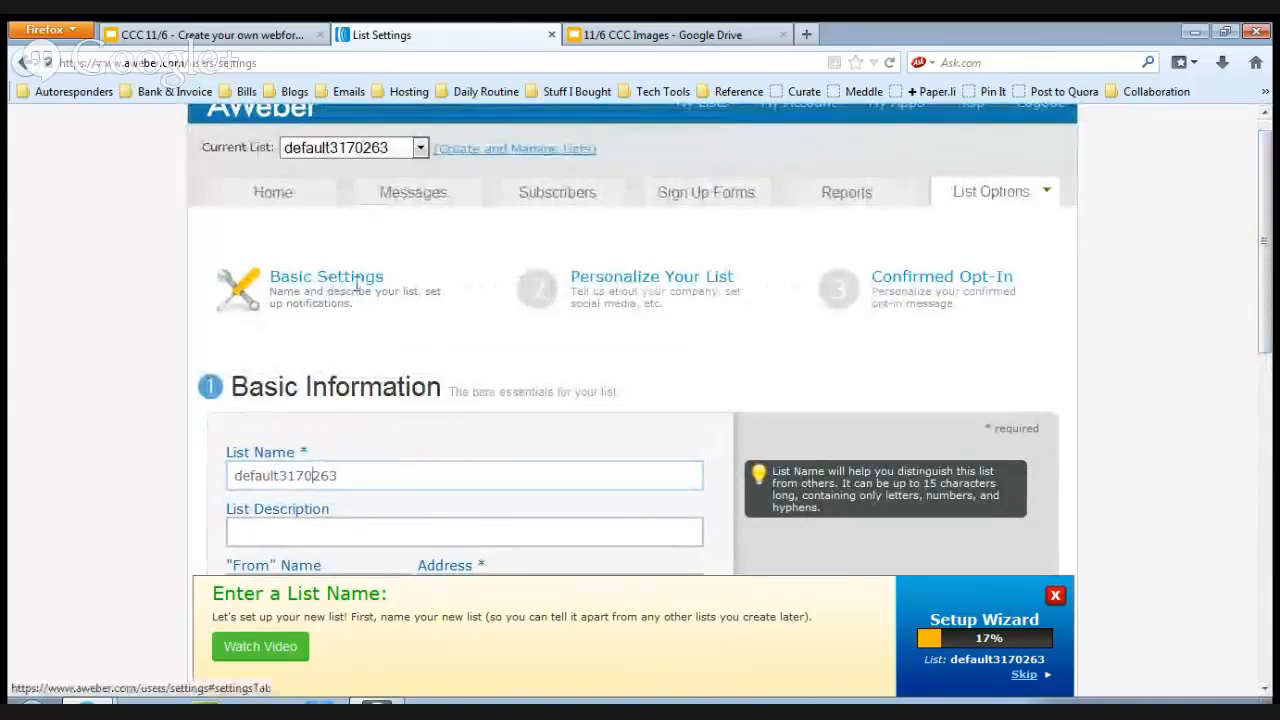
Examine the Personalize Your List settings, covering company branding, email signature, logo and social media sharing.
click(612, 300)
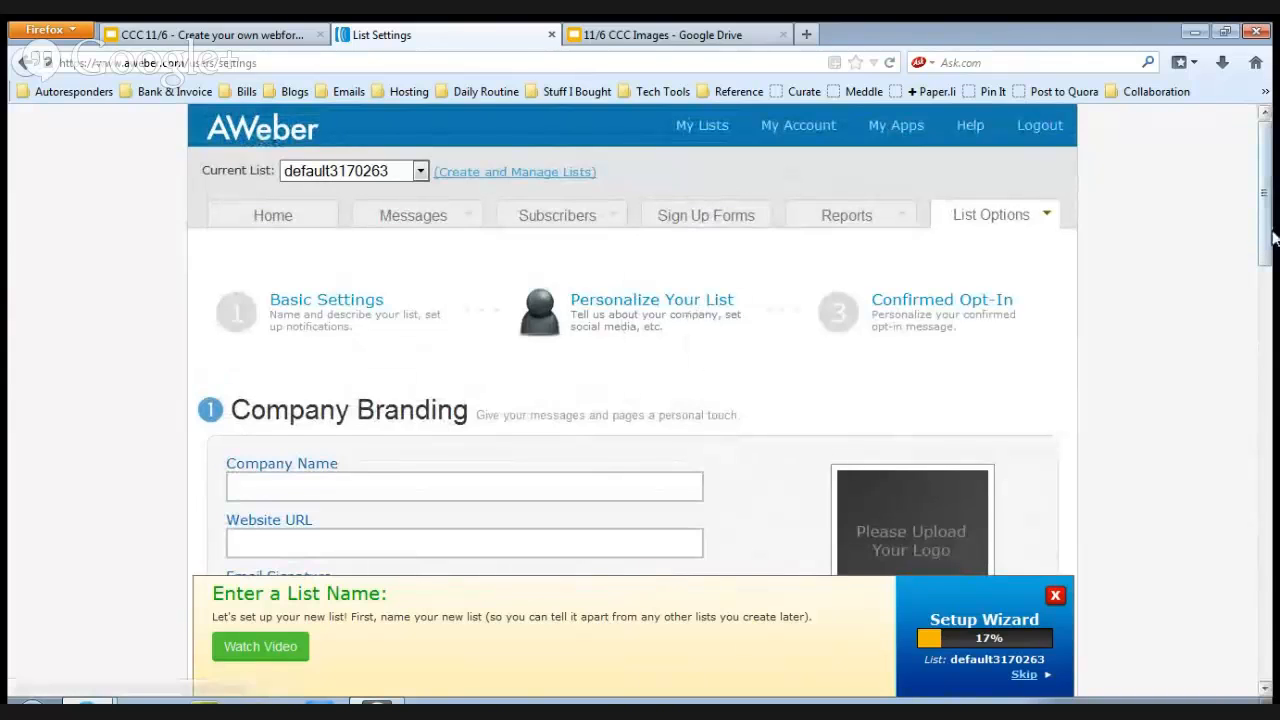
drag(1268, 223, 1268, 268)
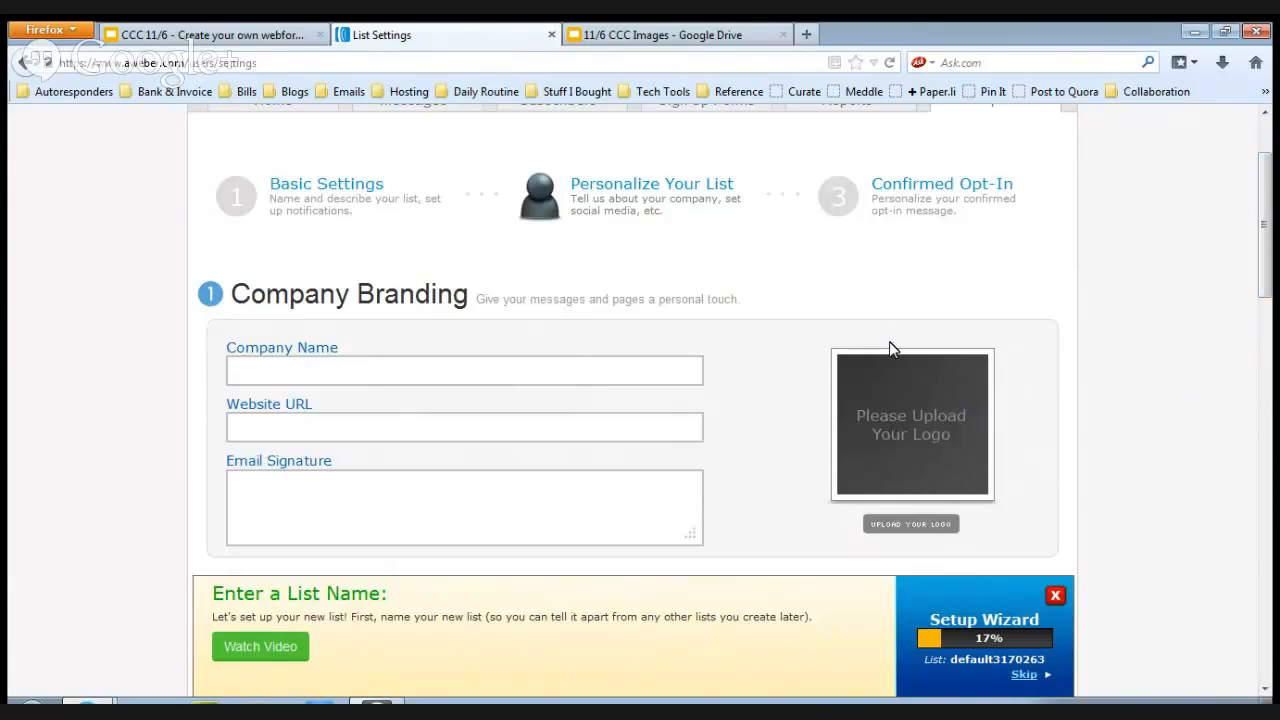
drag(809, 349, 912, 450)
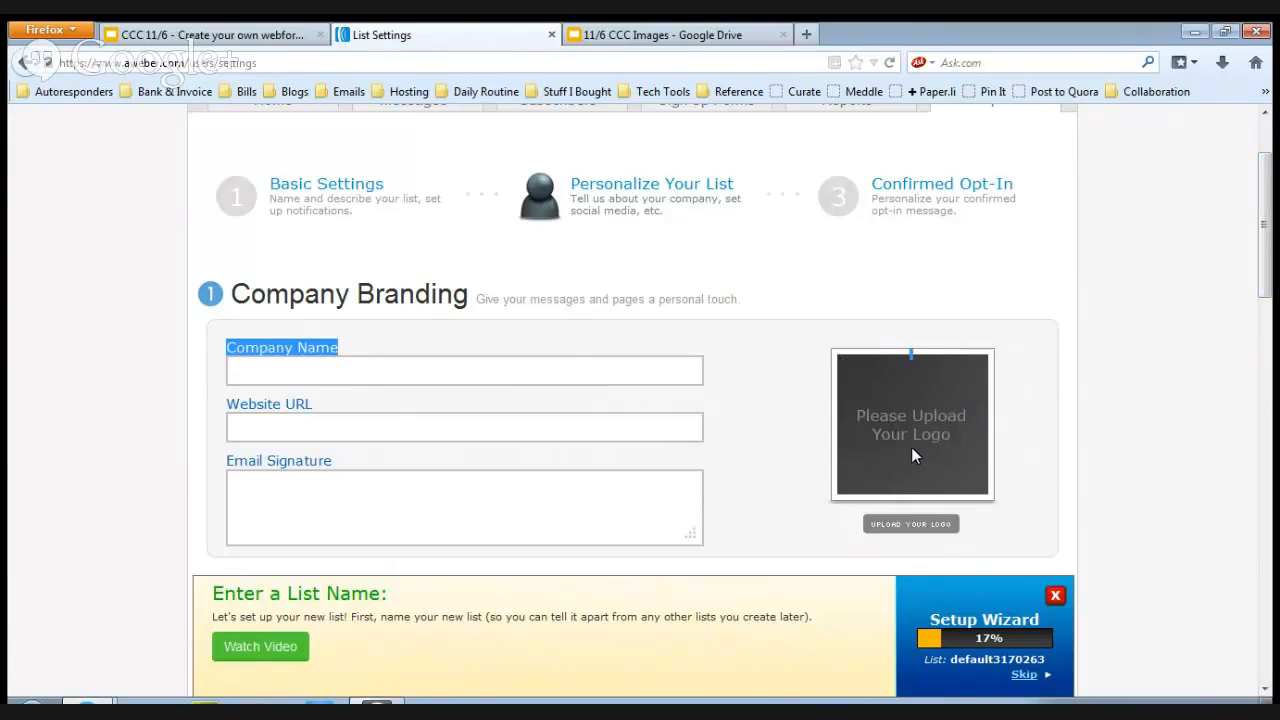
click(448, 374)
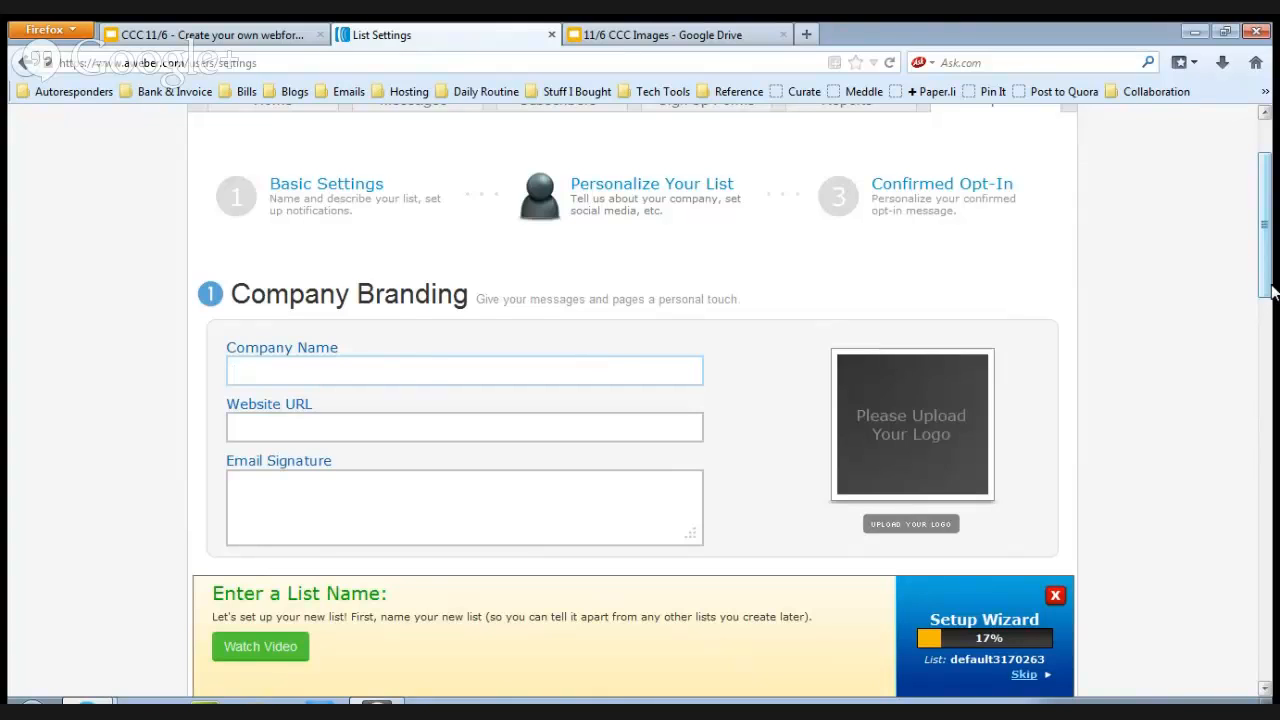
drag(1272, 290, 1262, 311)
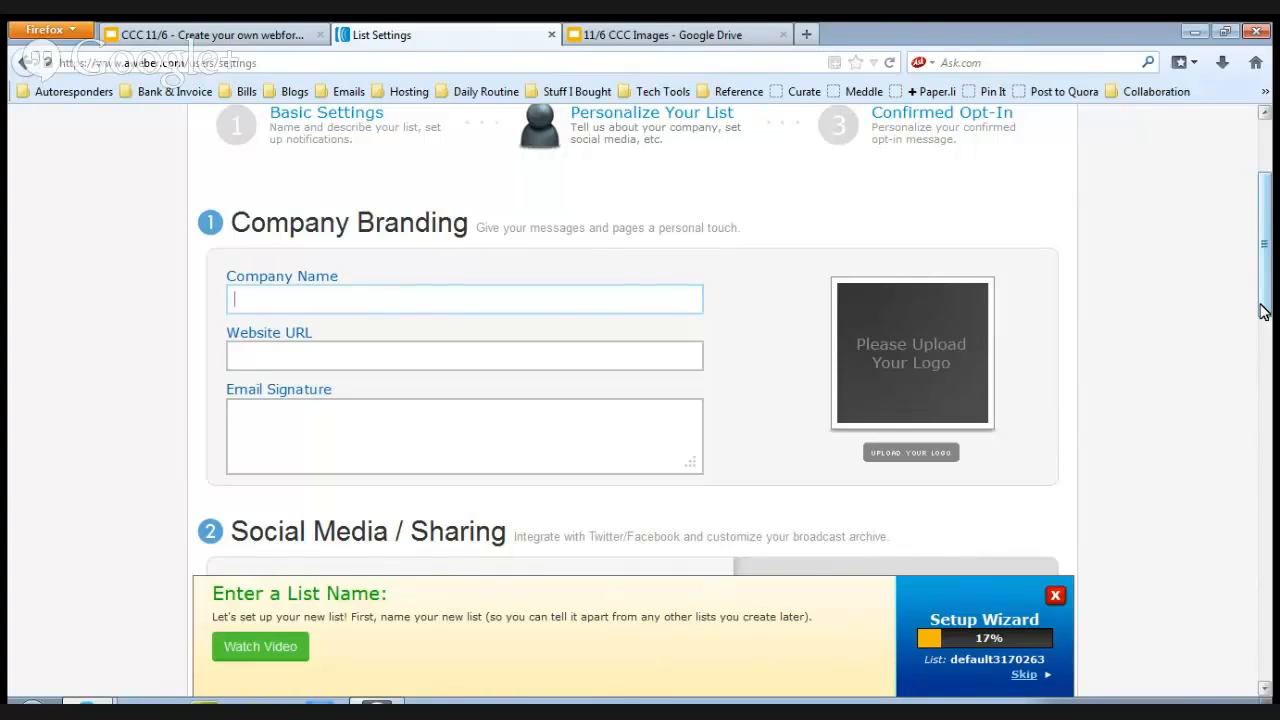
click(538, 449)
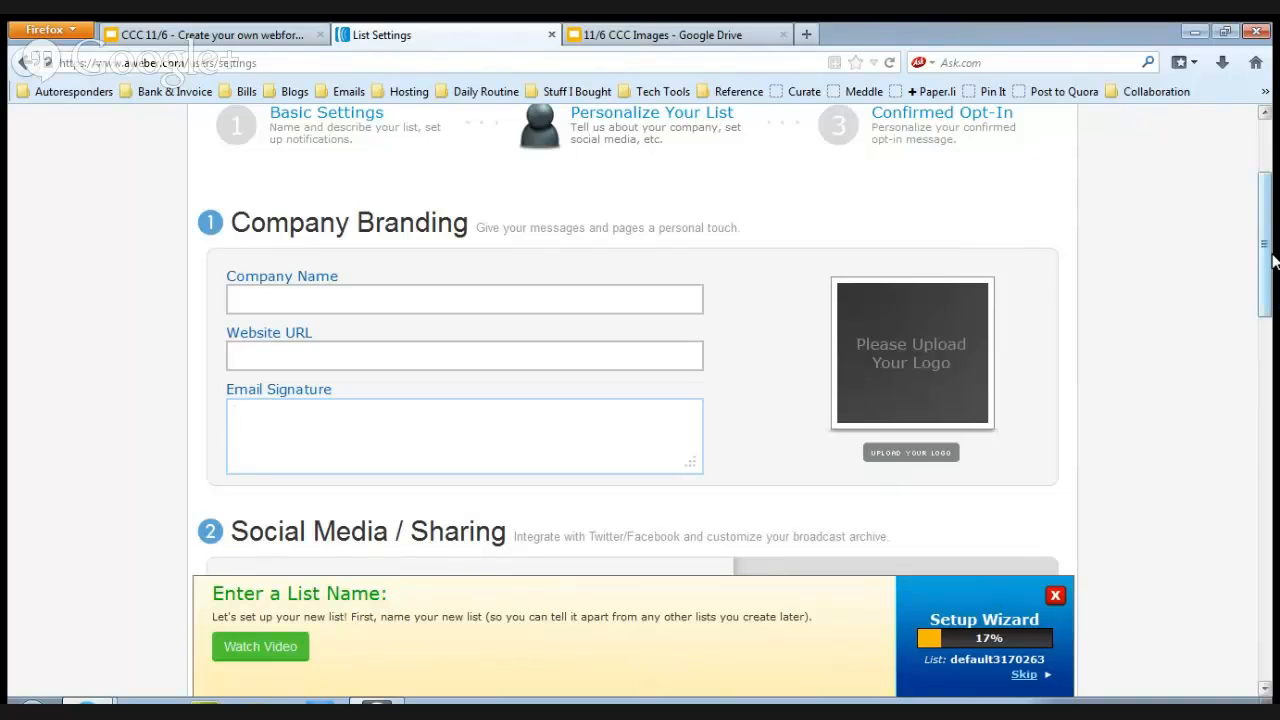
drag(1272, 265, 1272, 316)
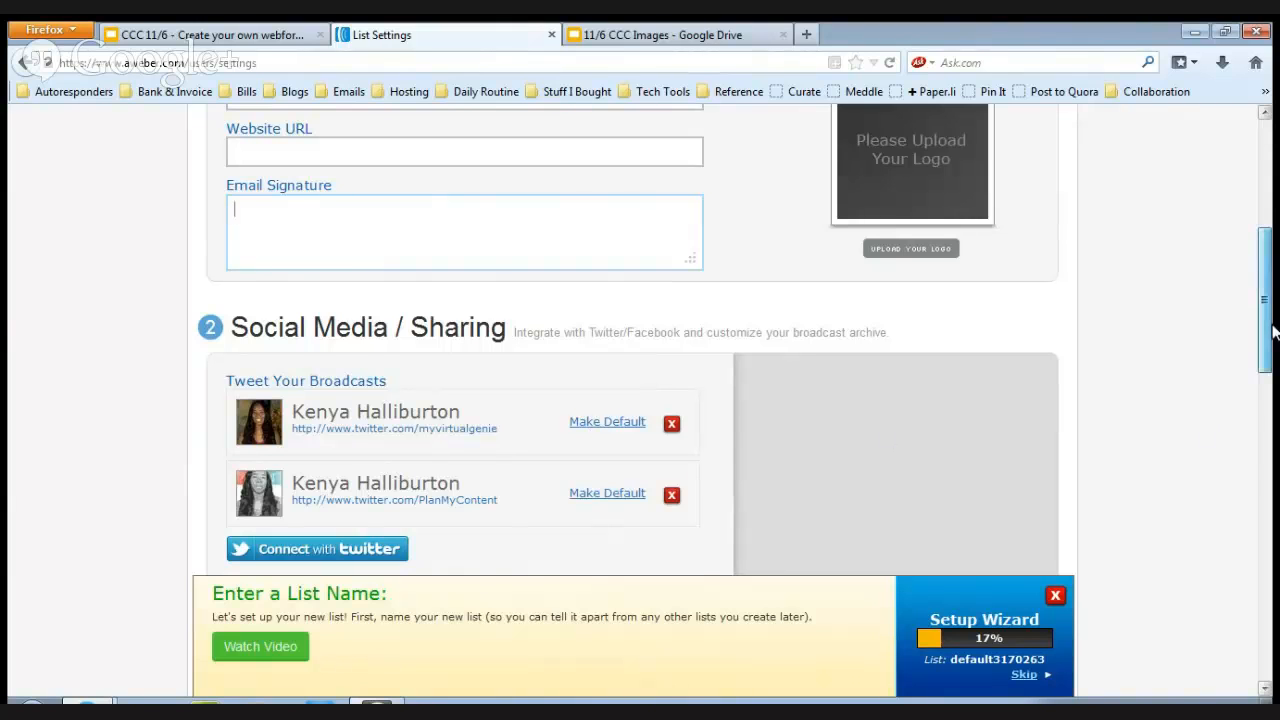
drag(1271, 337, 1272, 192)
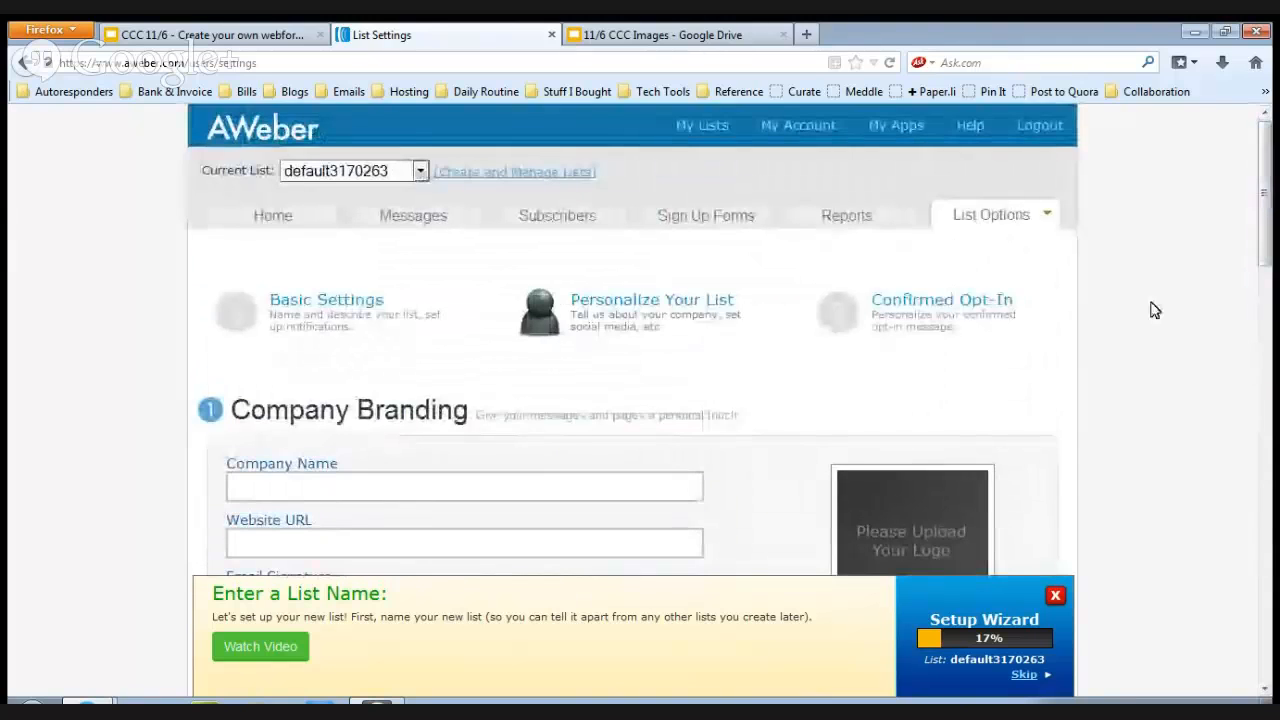
Review the Confirmed Opt-In settings and the confirmation message's subject and intro text.
click(965, 306)
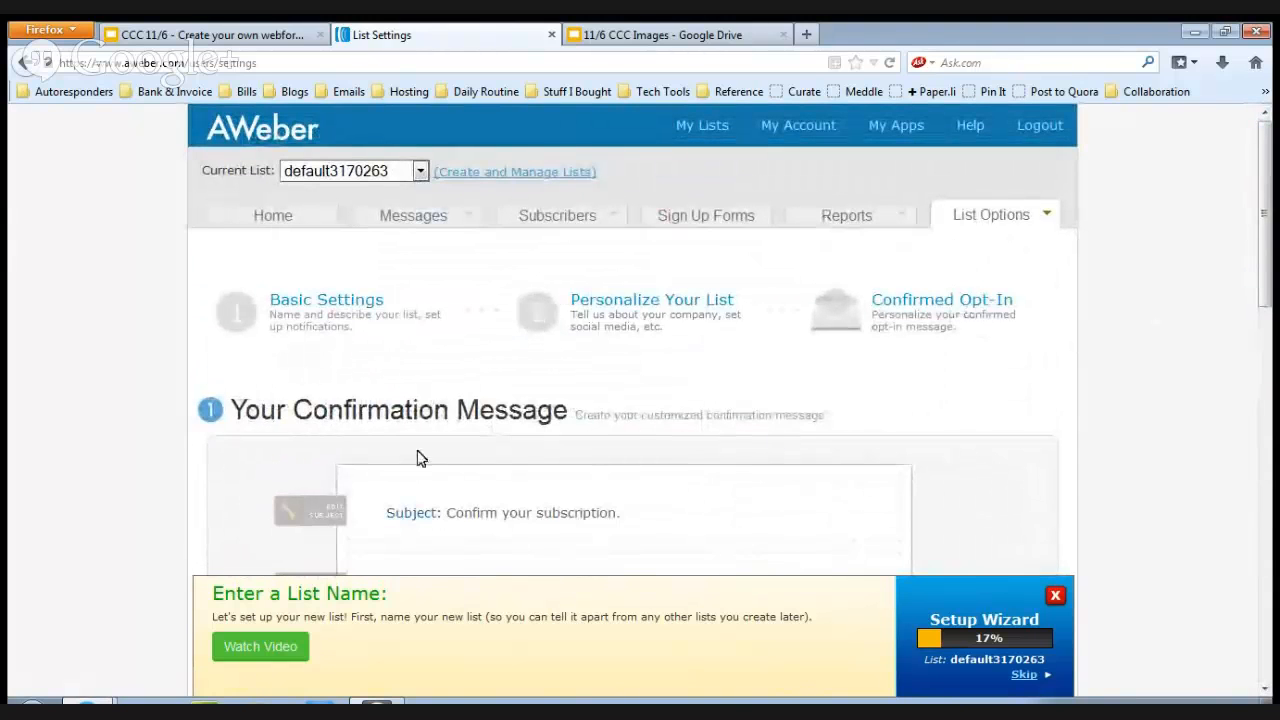
drag(1273, 237, 1270, 311)
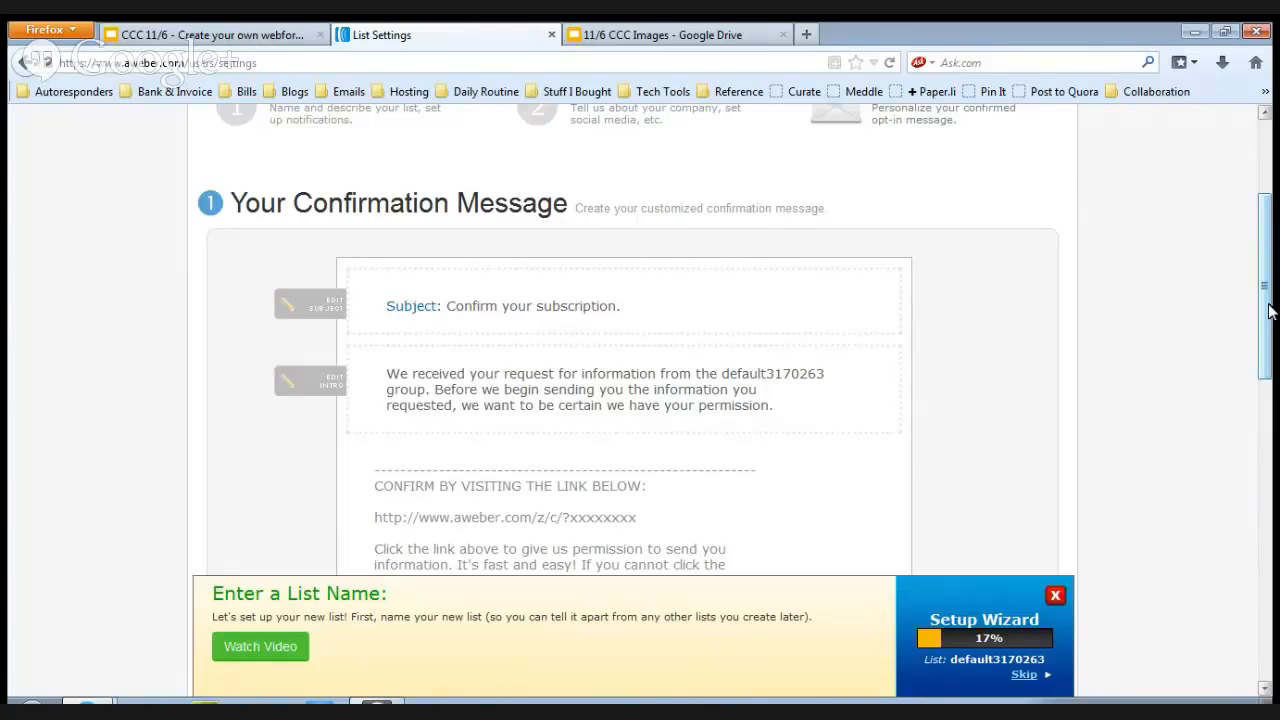
drag(1268, 310, 1273, 260)
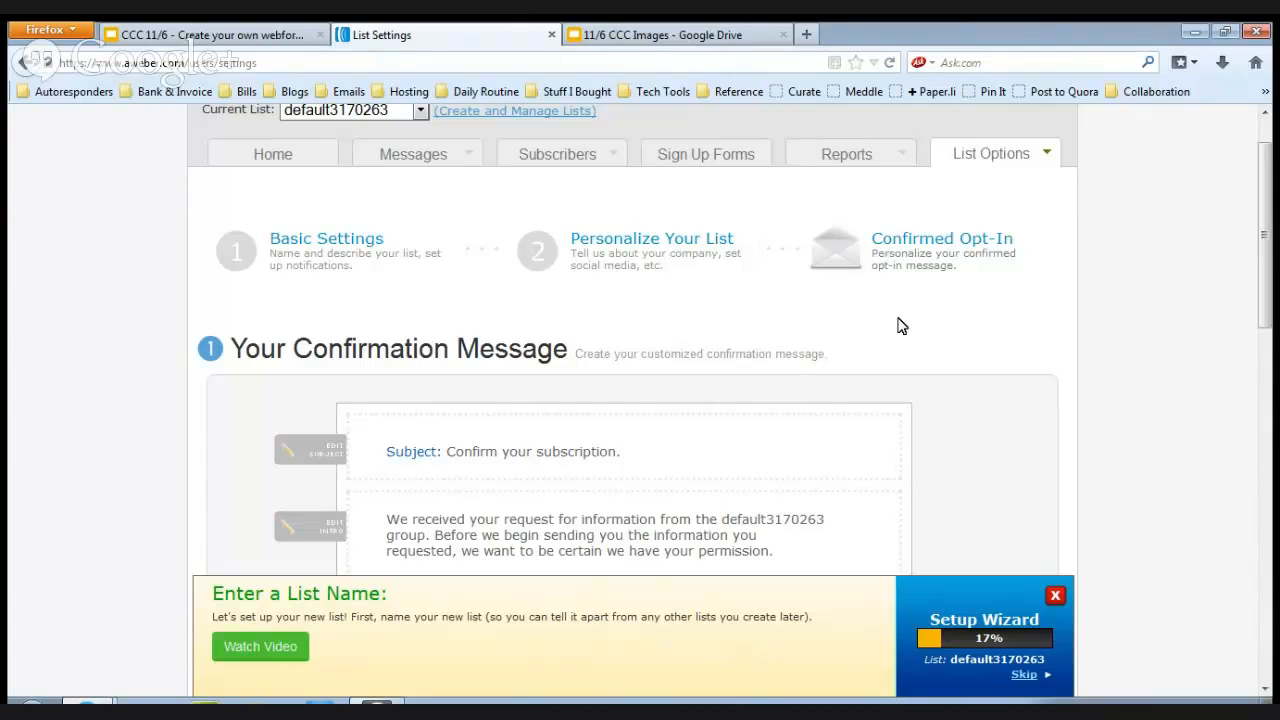
scroll(1266, 252, up, 1)
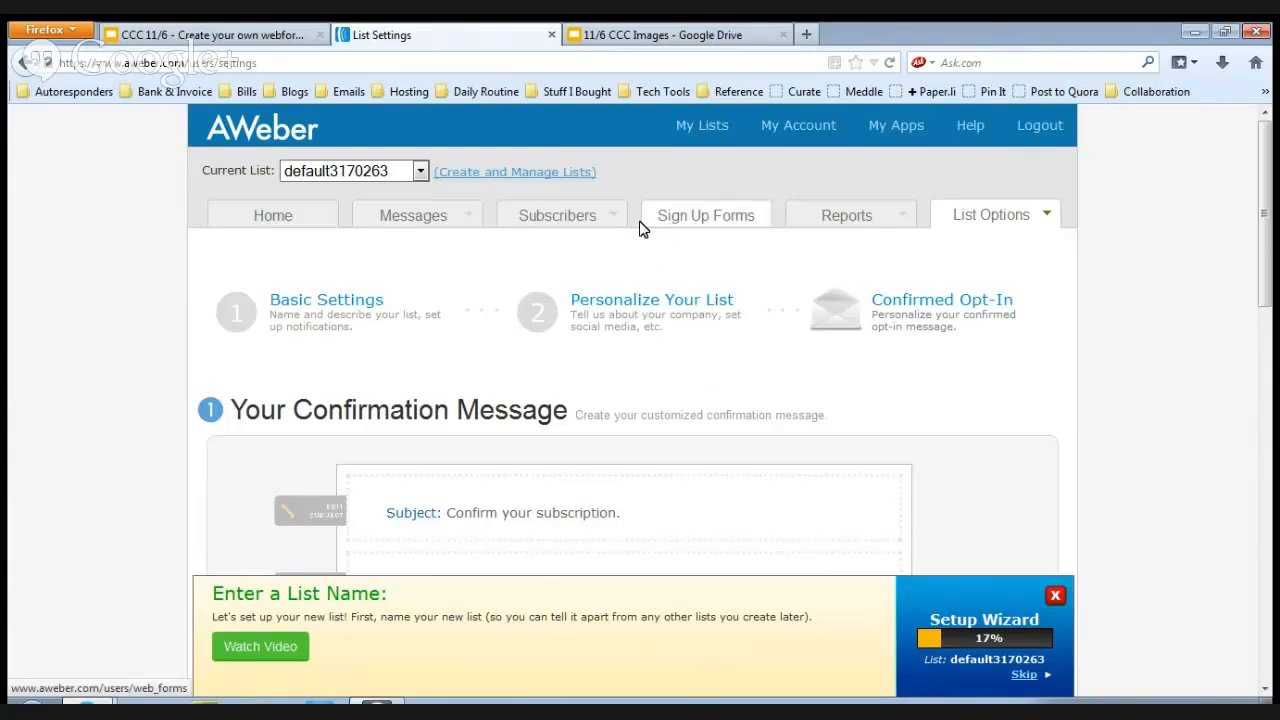
Start creating the first sign up form for the new list.
mouse_move(540, 218)
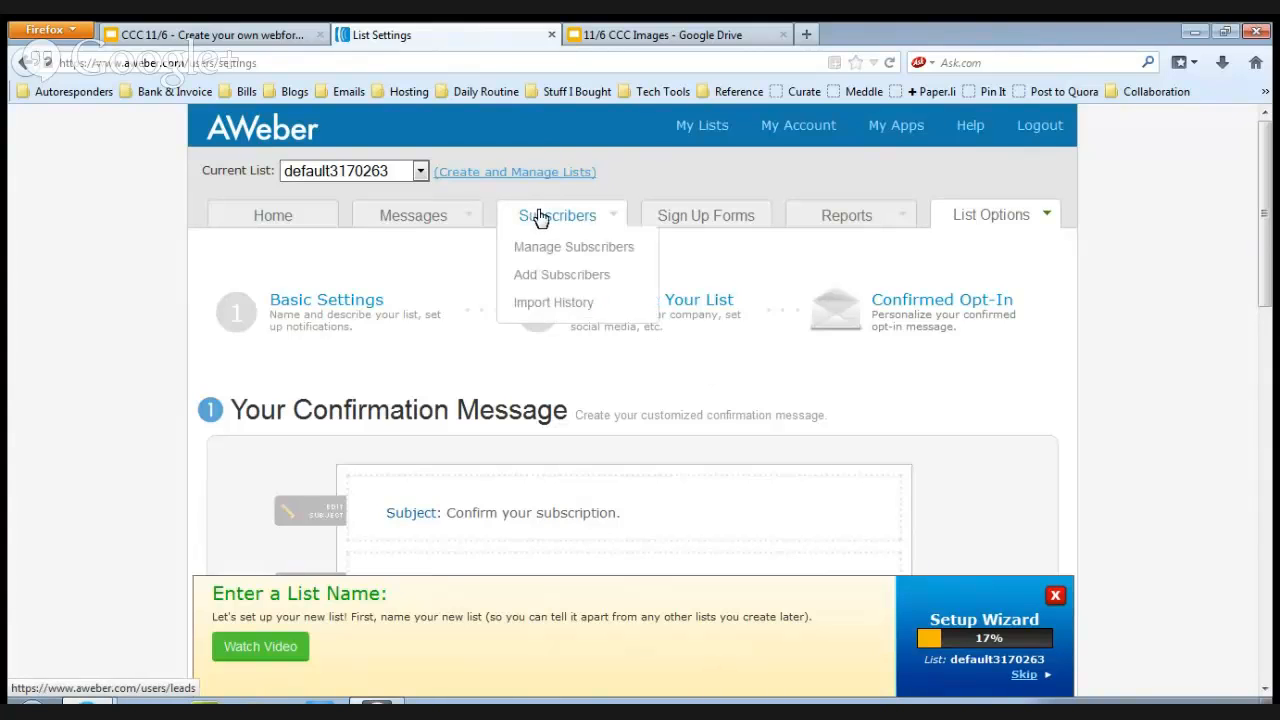
click(688, 224)
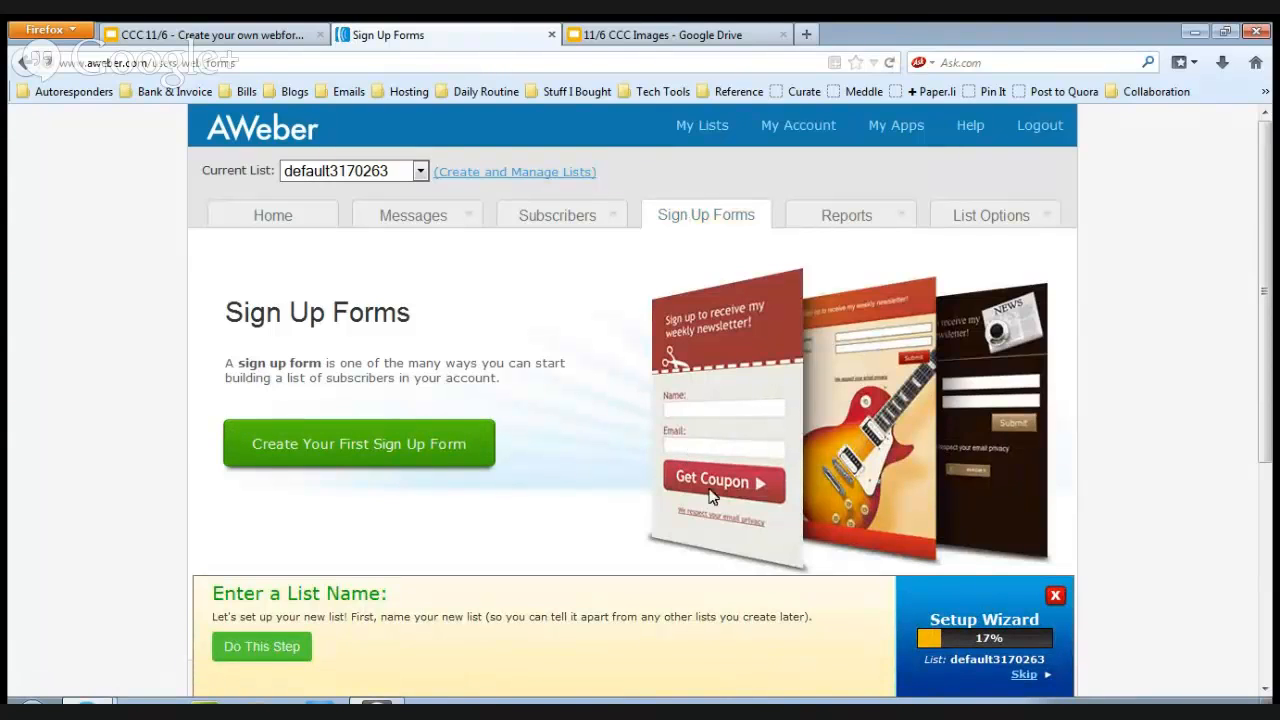
click(467, 452)
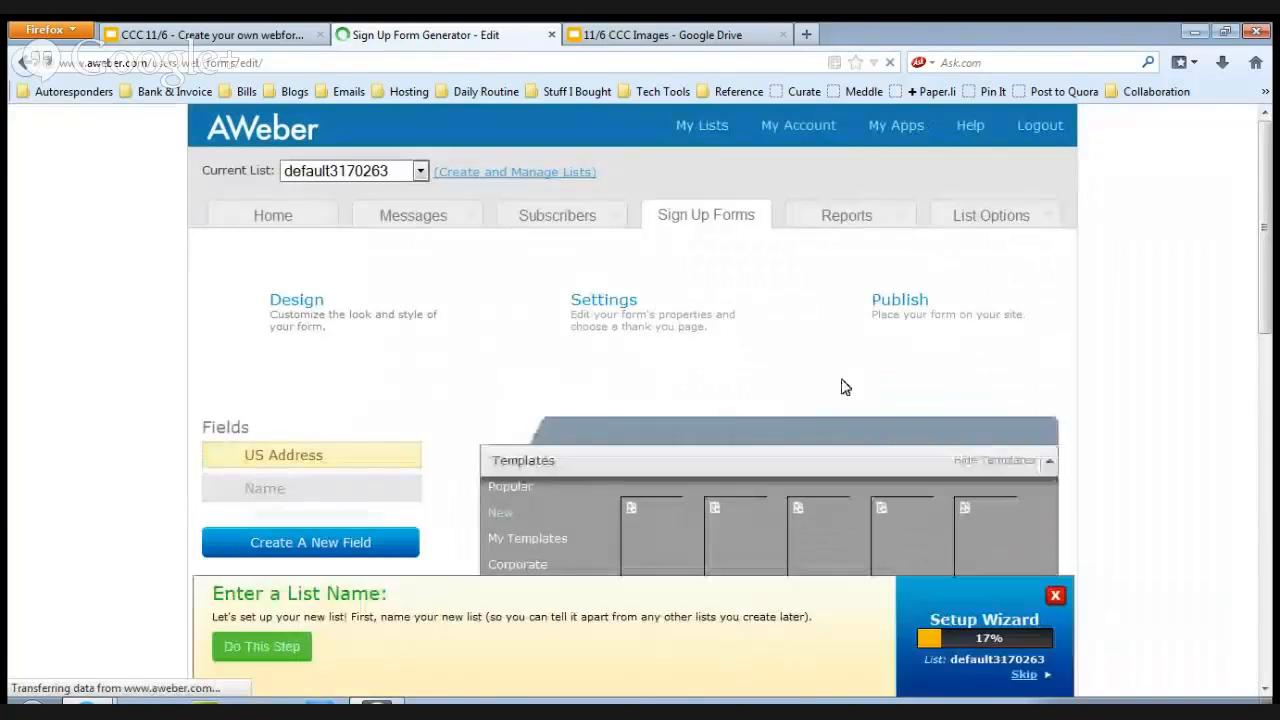
Browse the Popular form templates, preview the Download template and close it without loading, and look over the available fields.
drag(1262, 177, 1273, 290)
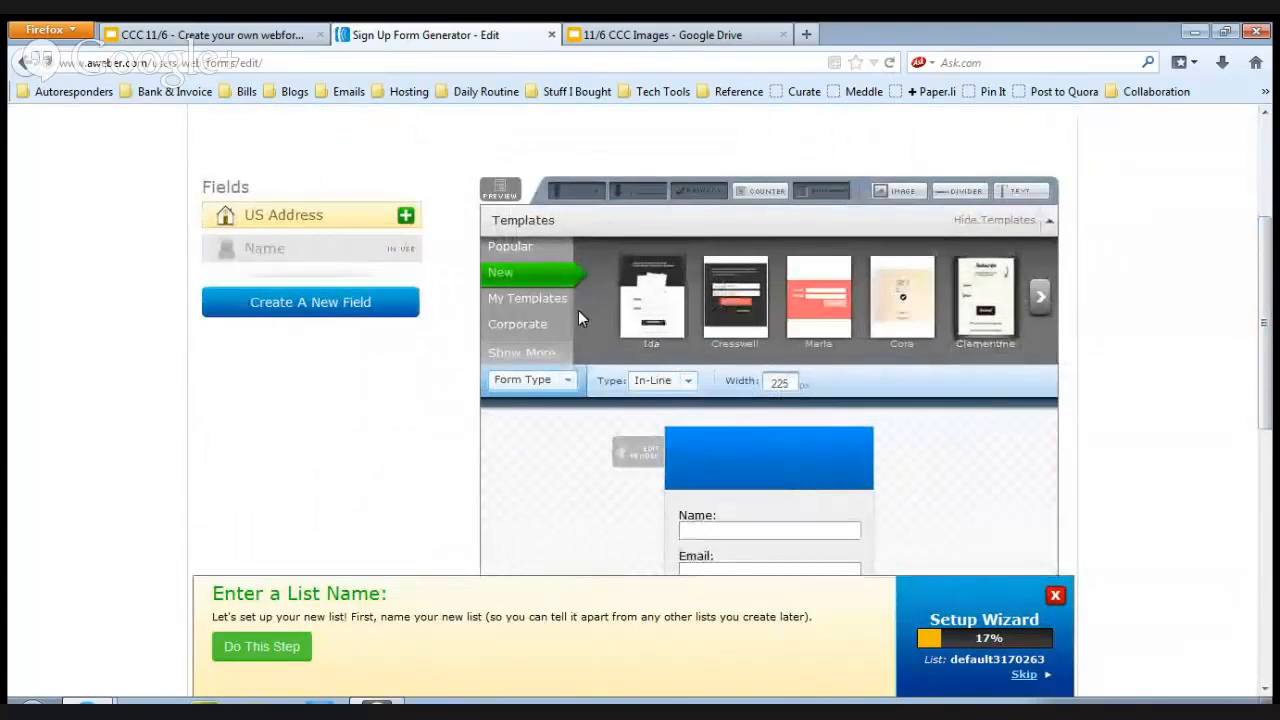
click(505, 247)
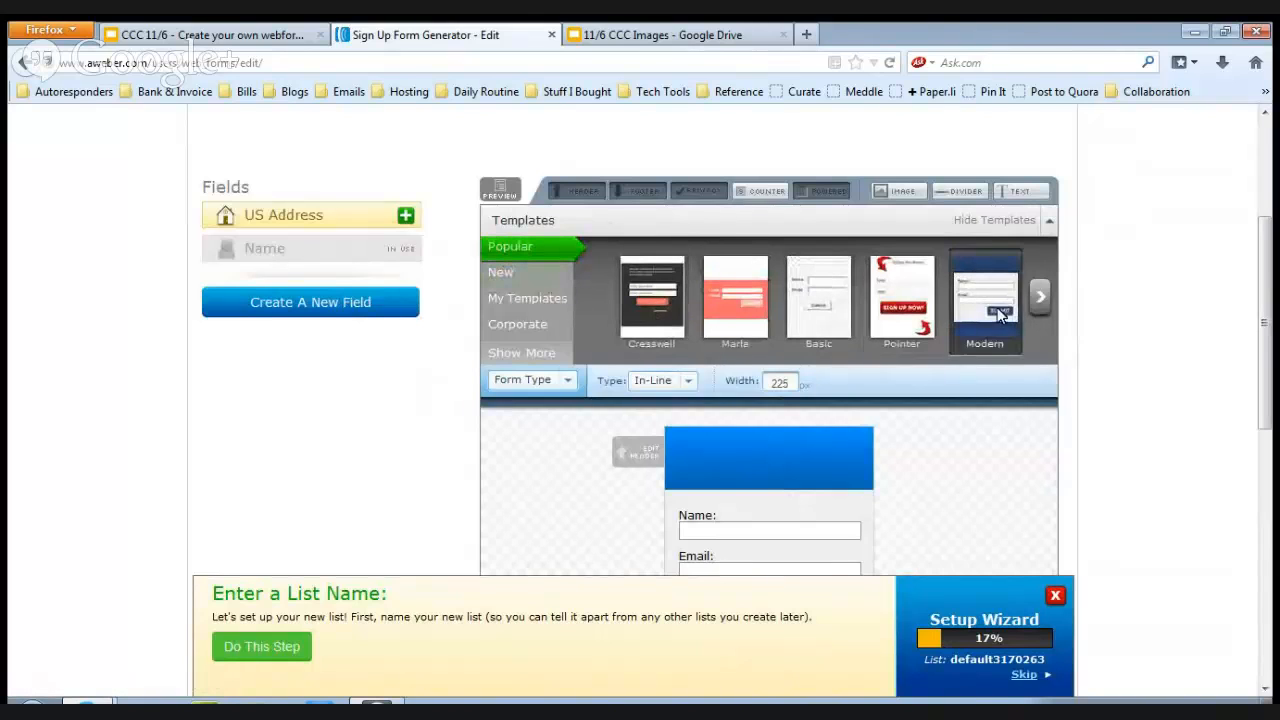
click(1034, 305)
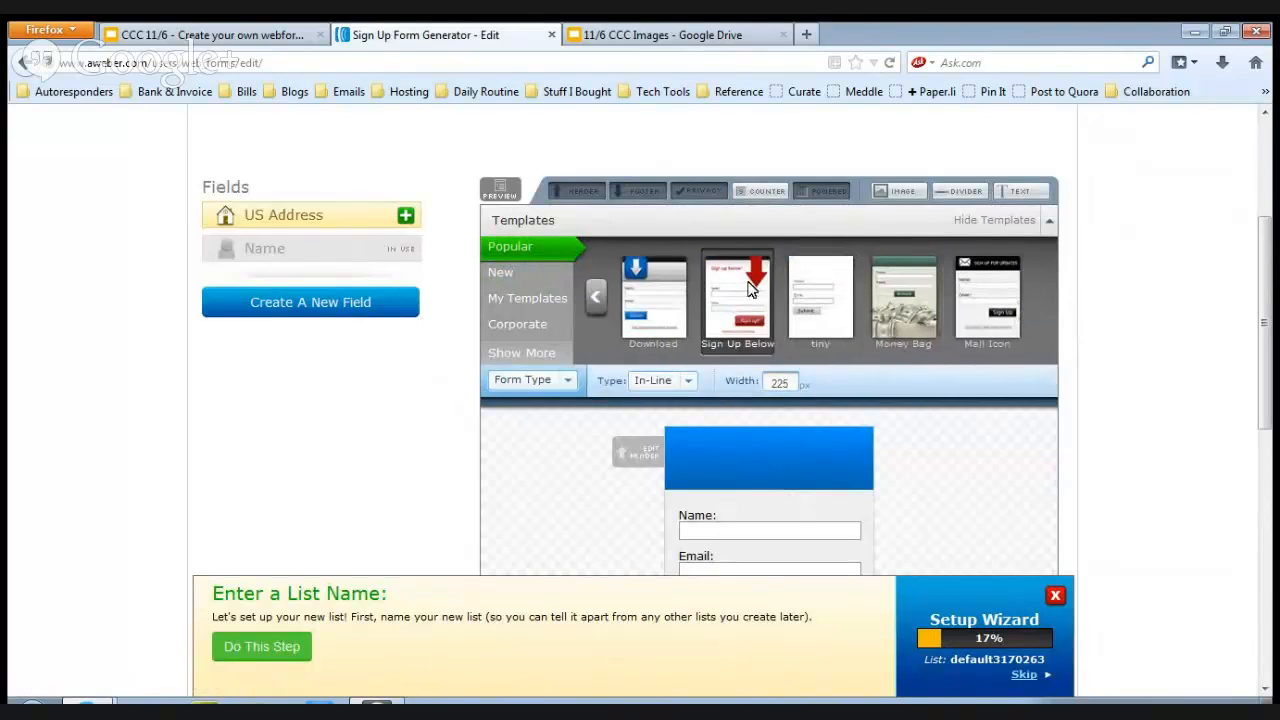
click(662, 298)
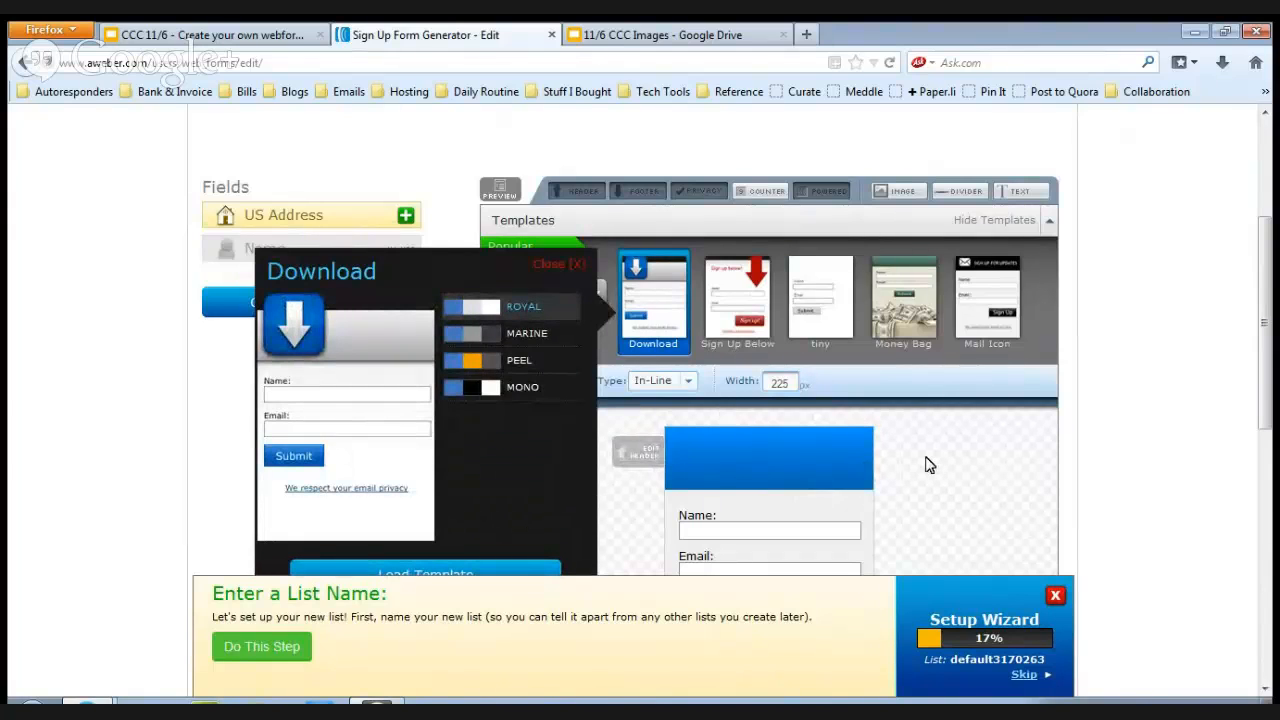
click(575, 266)
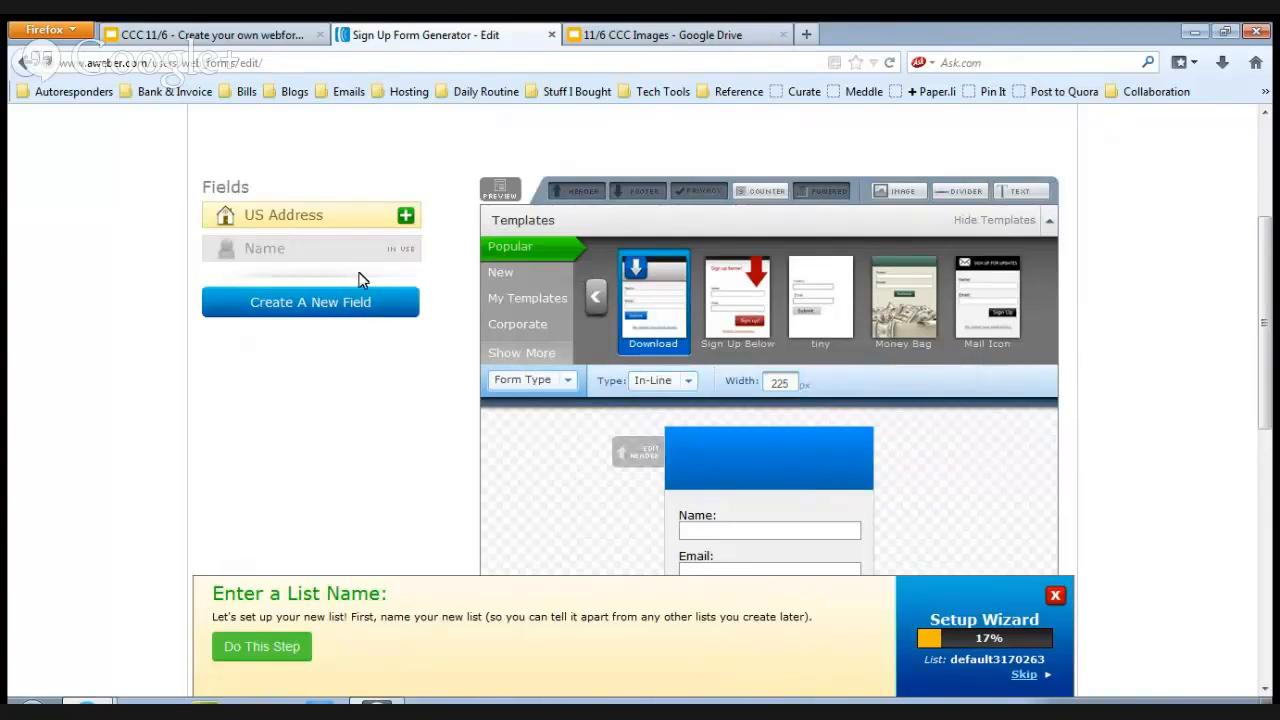
drag(249, 302, 357, 306)
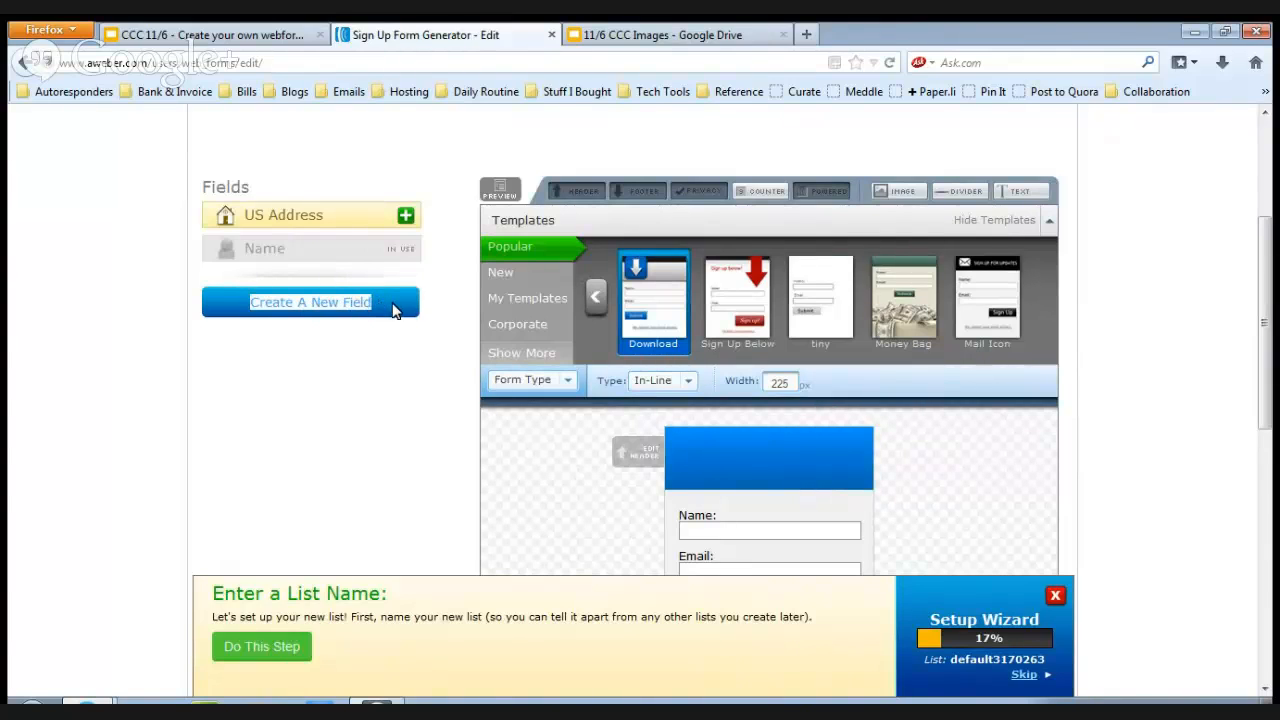
click(408, 382)
Load the Money Bag template in its green colour variant into the sign up form.
drag(1272, 338, 1253, 372)
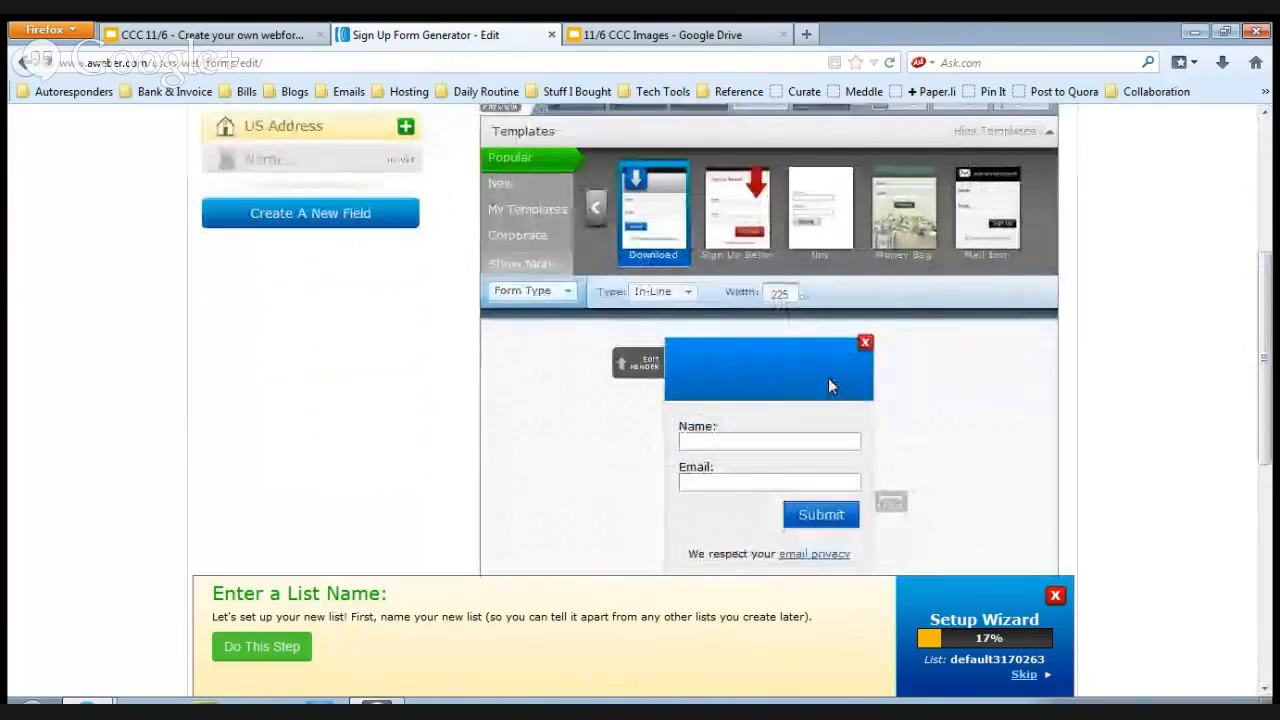
click(903, 212)
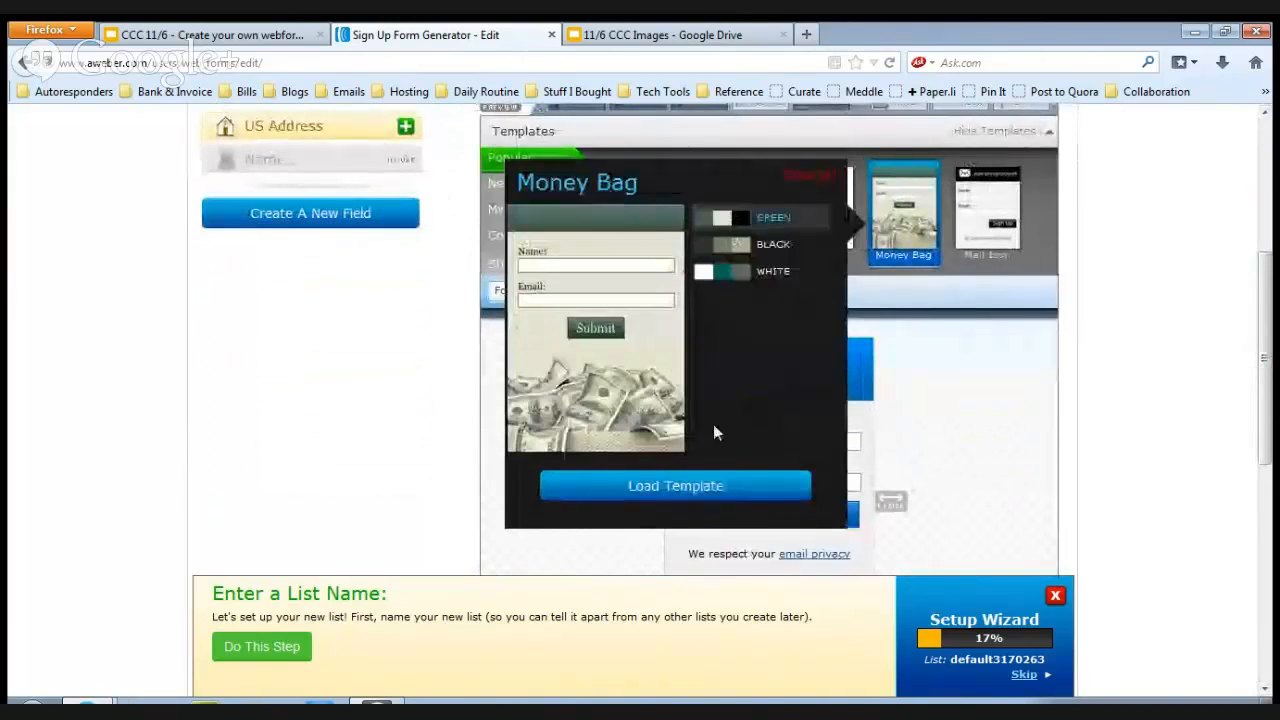
click(723, 484)
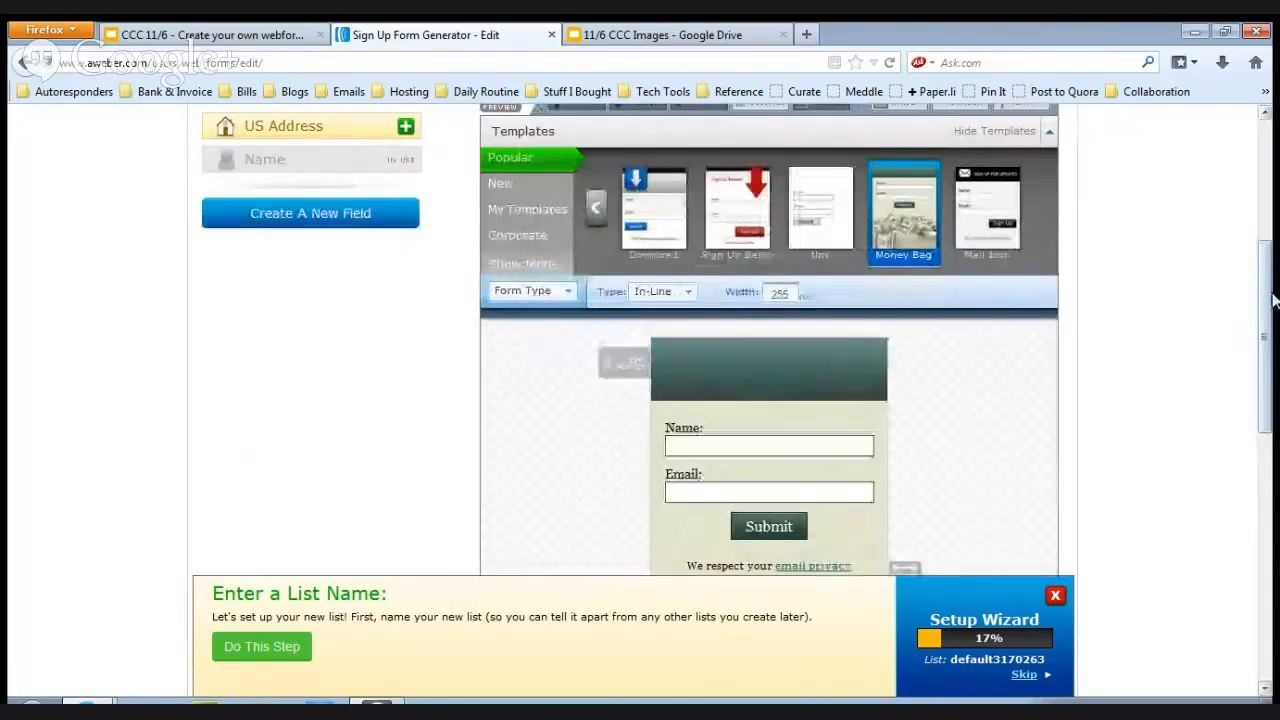
Add the centred header text "Sign for my Newsletter" to the sign up form and save the header.
drag(1270, 301, 1270, 364)
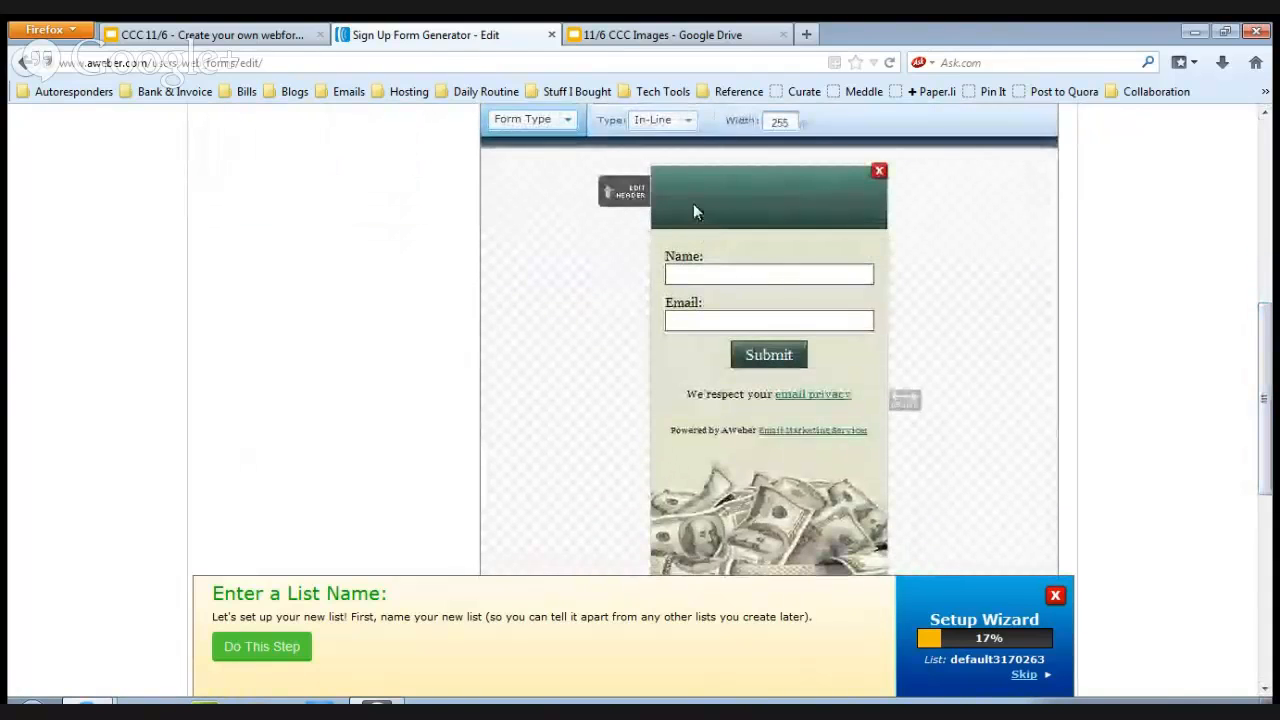
click(693, 203)
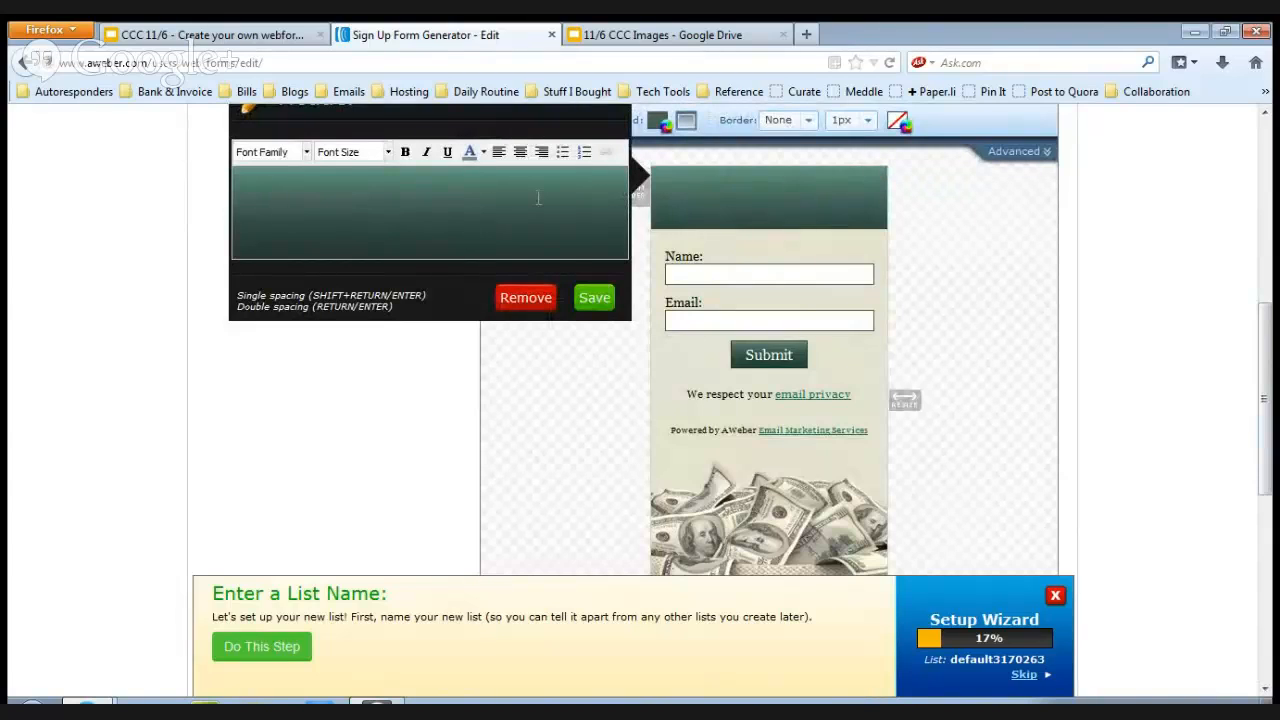
text(Sign for)
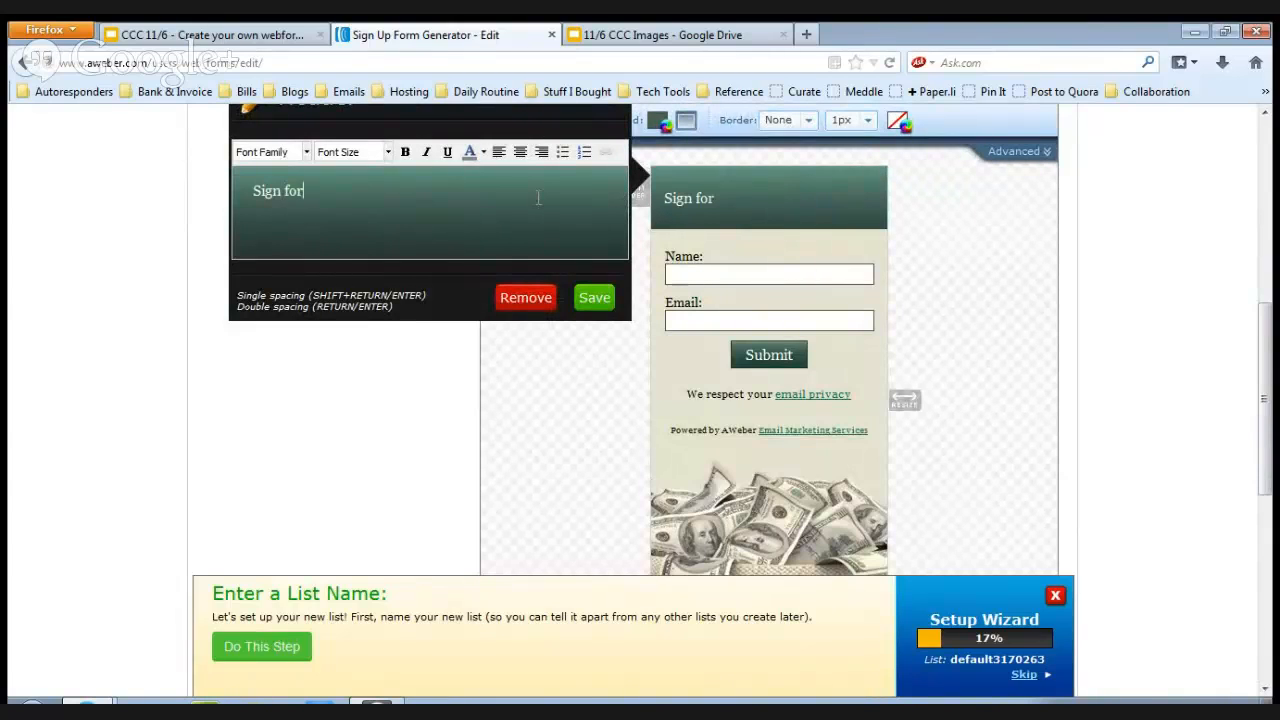
text( my Newsl)
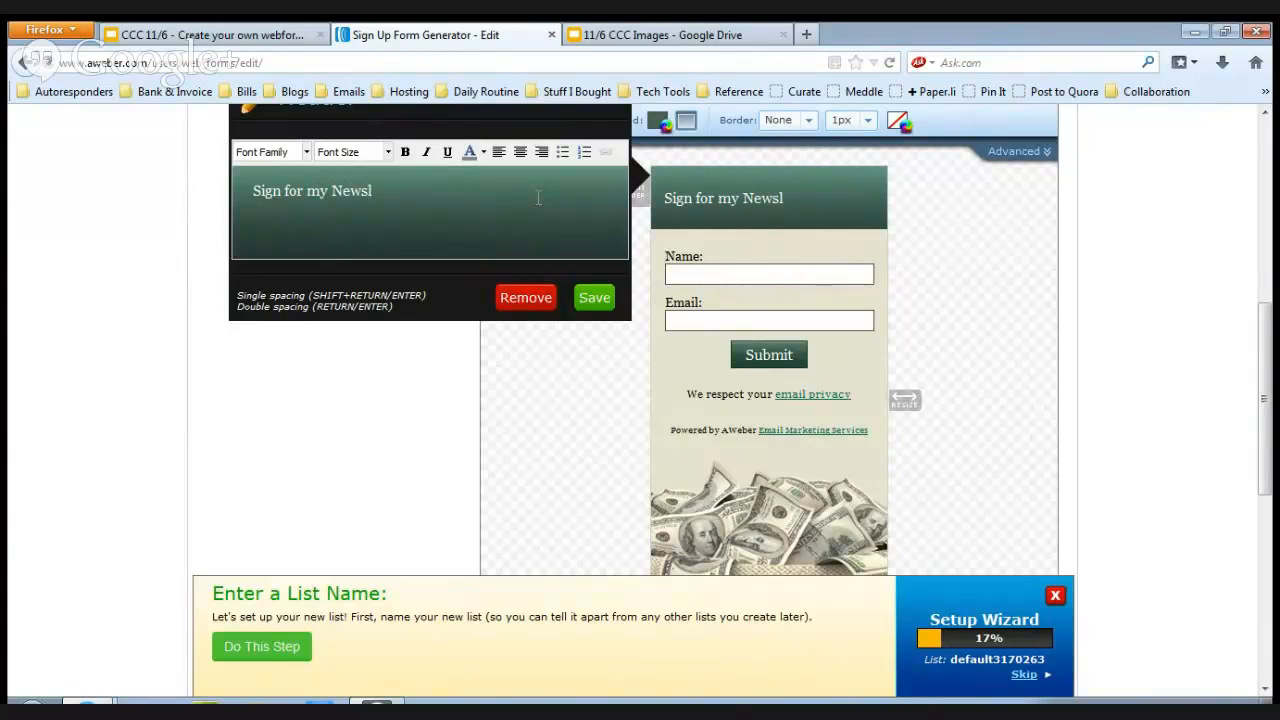
text(etter)
click(520, 151)
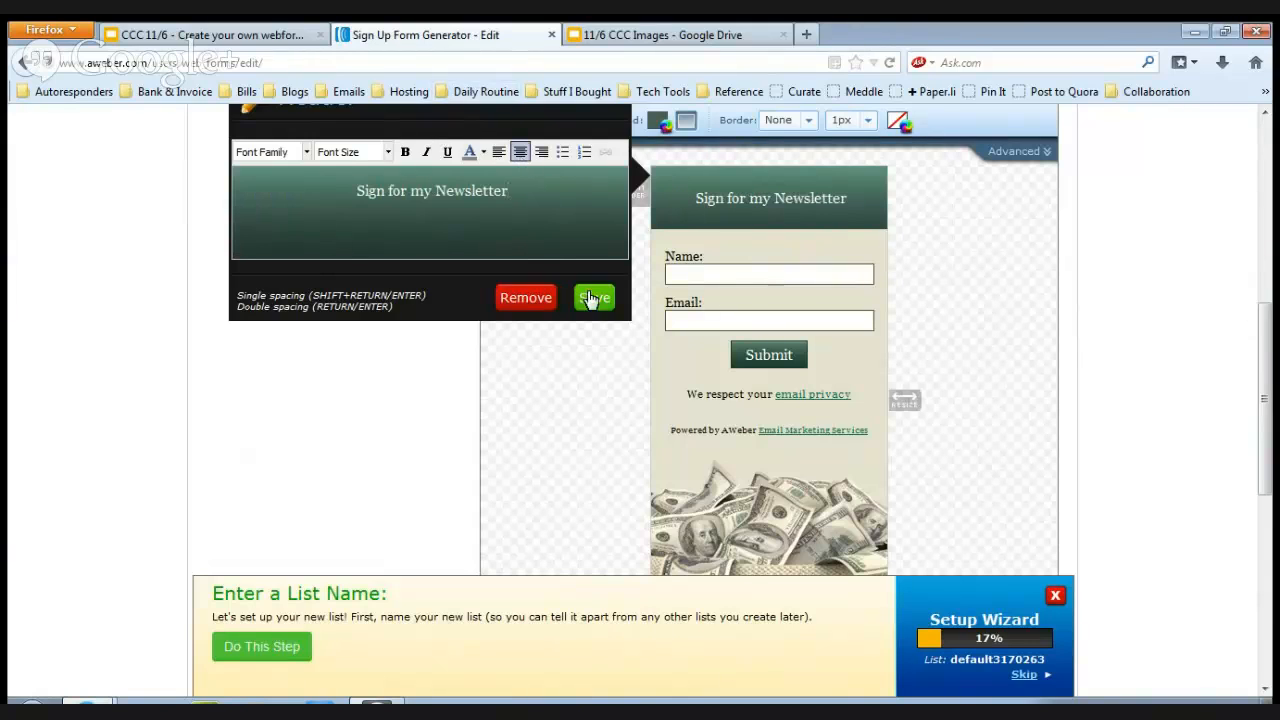
click(592, 297)
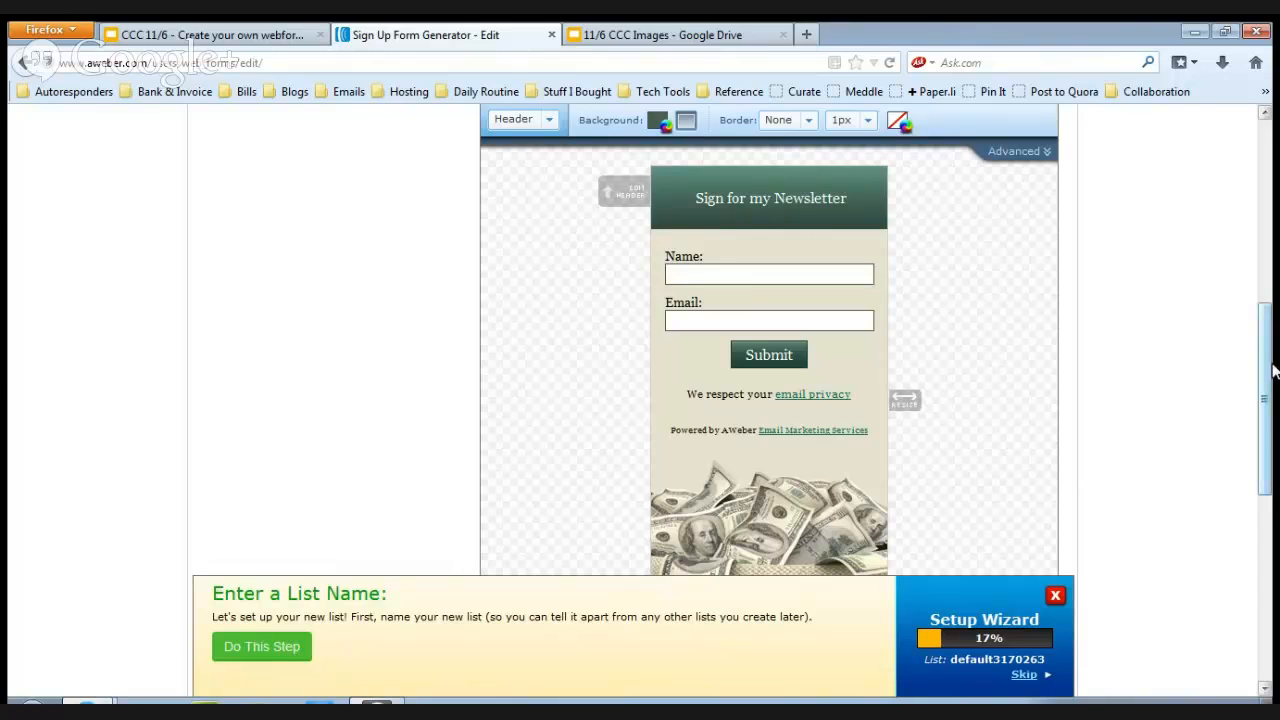
Save the sign up form's design and proceed to its settings step.
drag(1263, 371, 1272, 272)
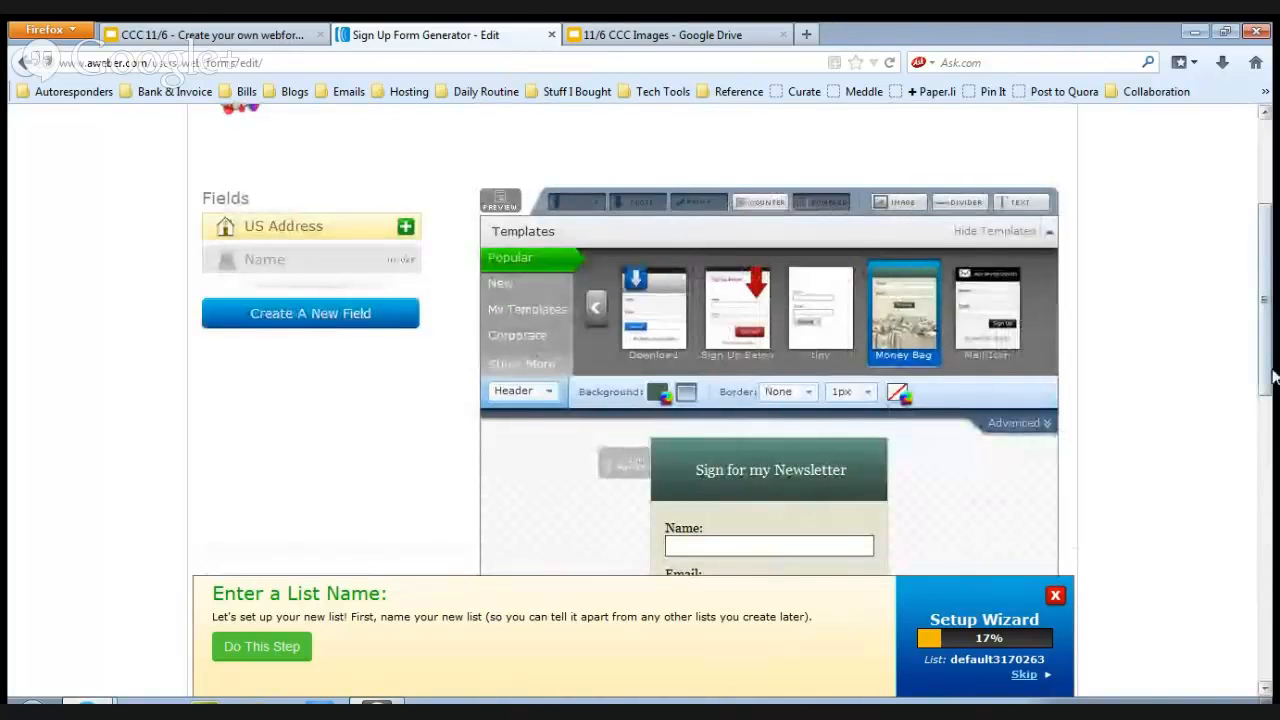
drag(1272, 348, 1272, 545)
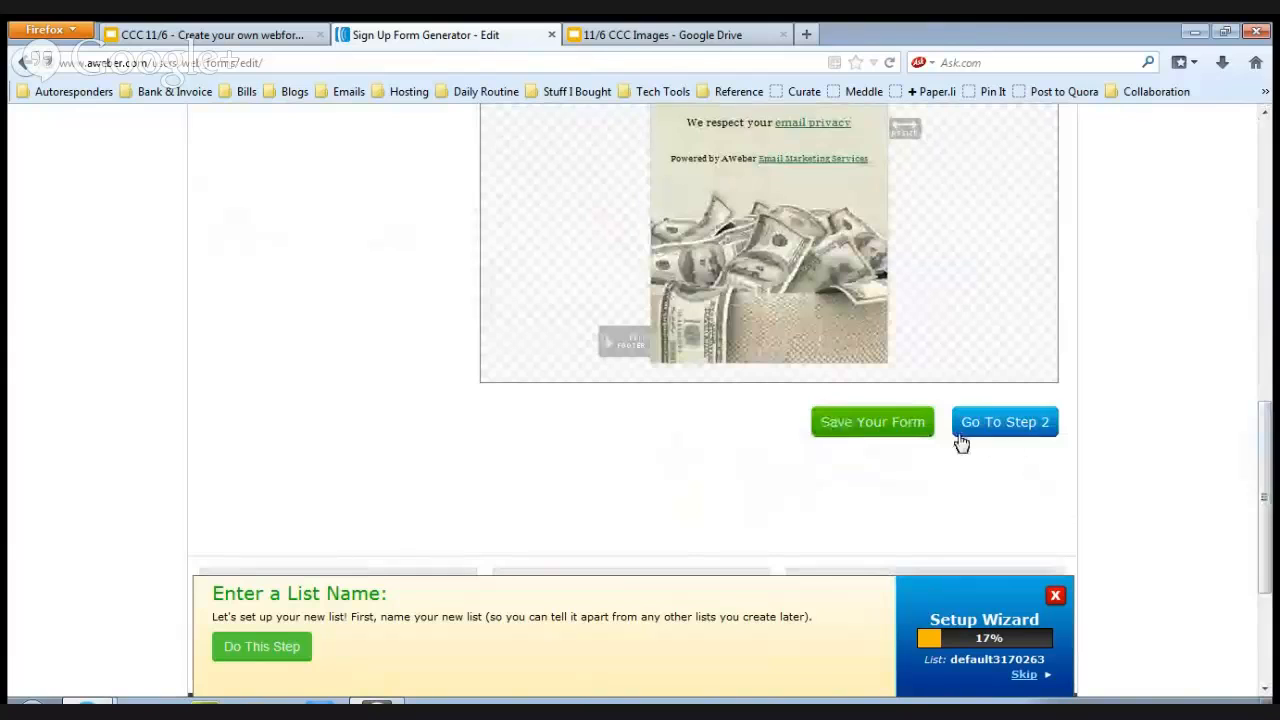
click(872, 421)
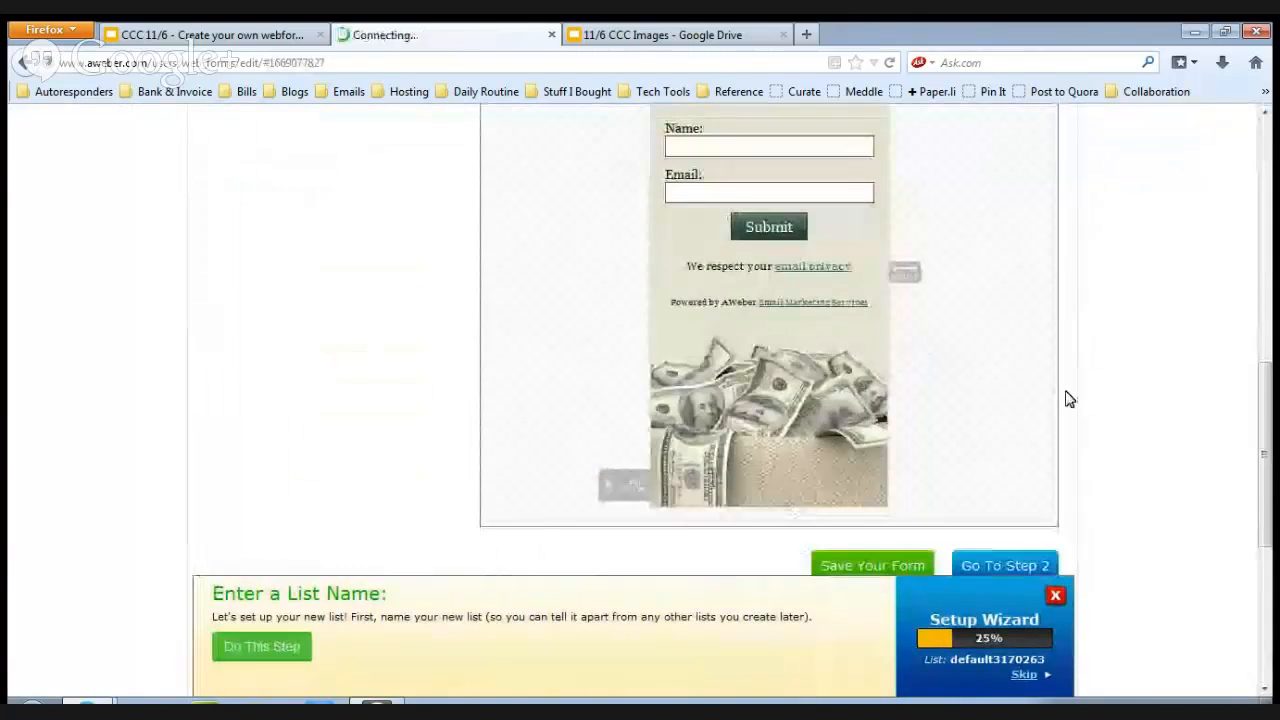
click(1008, 566)
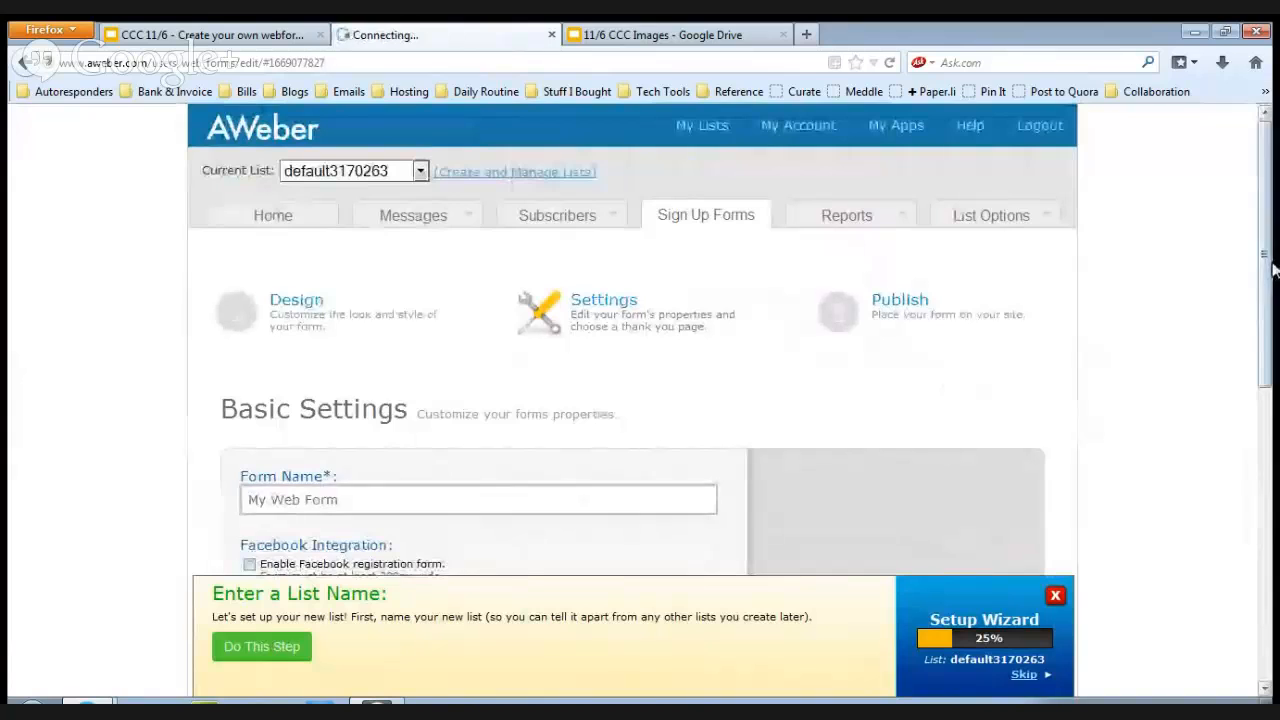
Review the form name and Facebook registration options in the basic settings.
drag(1275, 268, 1275, 330)
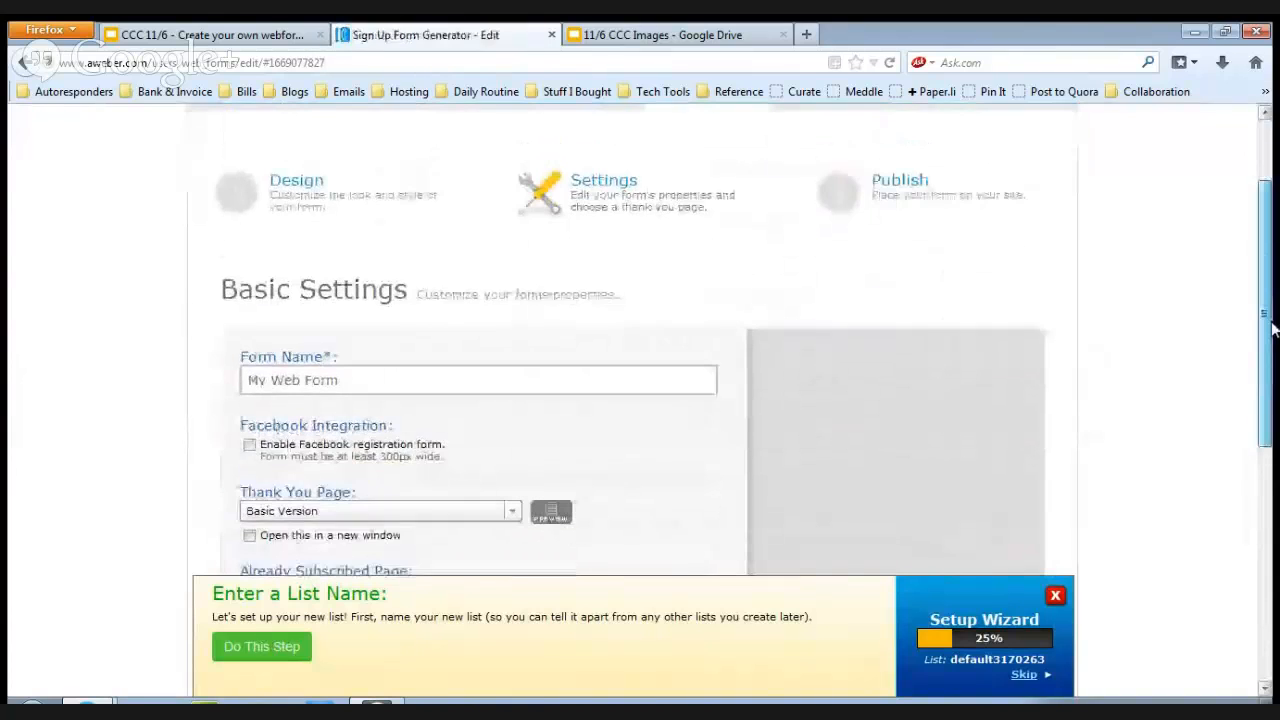
click(345, 374)
drag(343, 374, 238, 382)
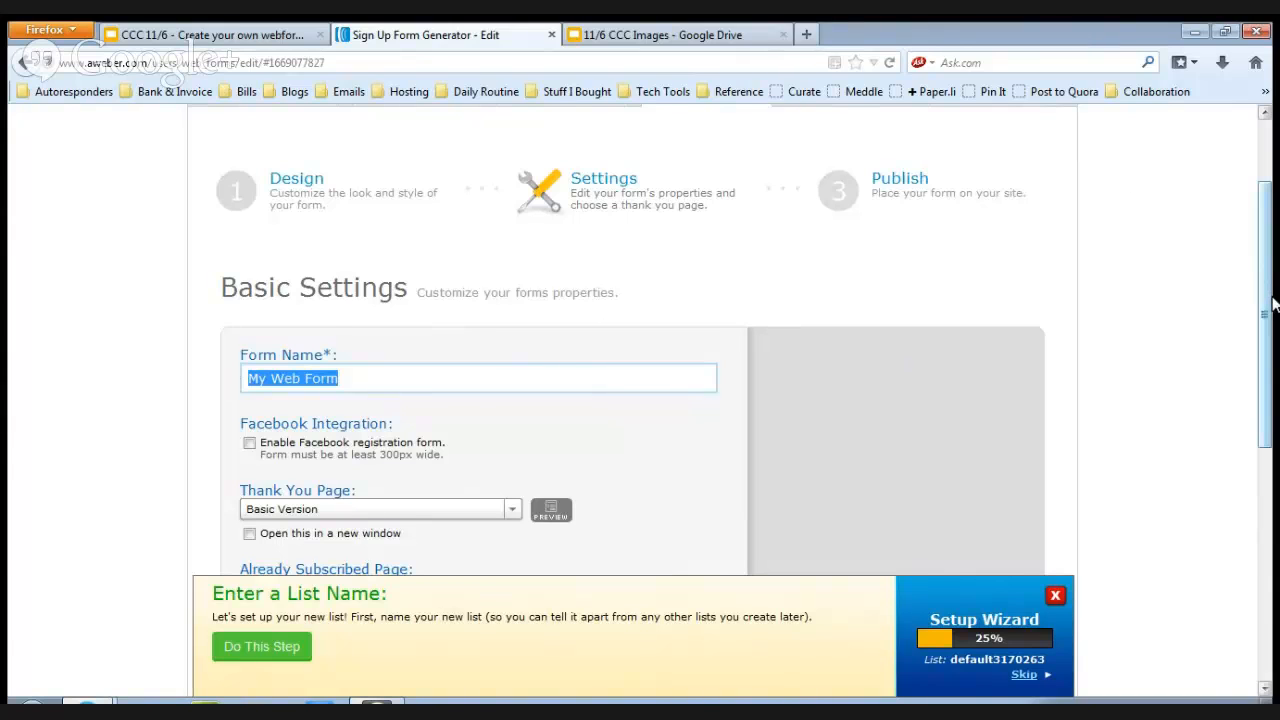
drag(1273, 303, 1268, 371)
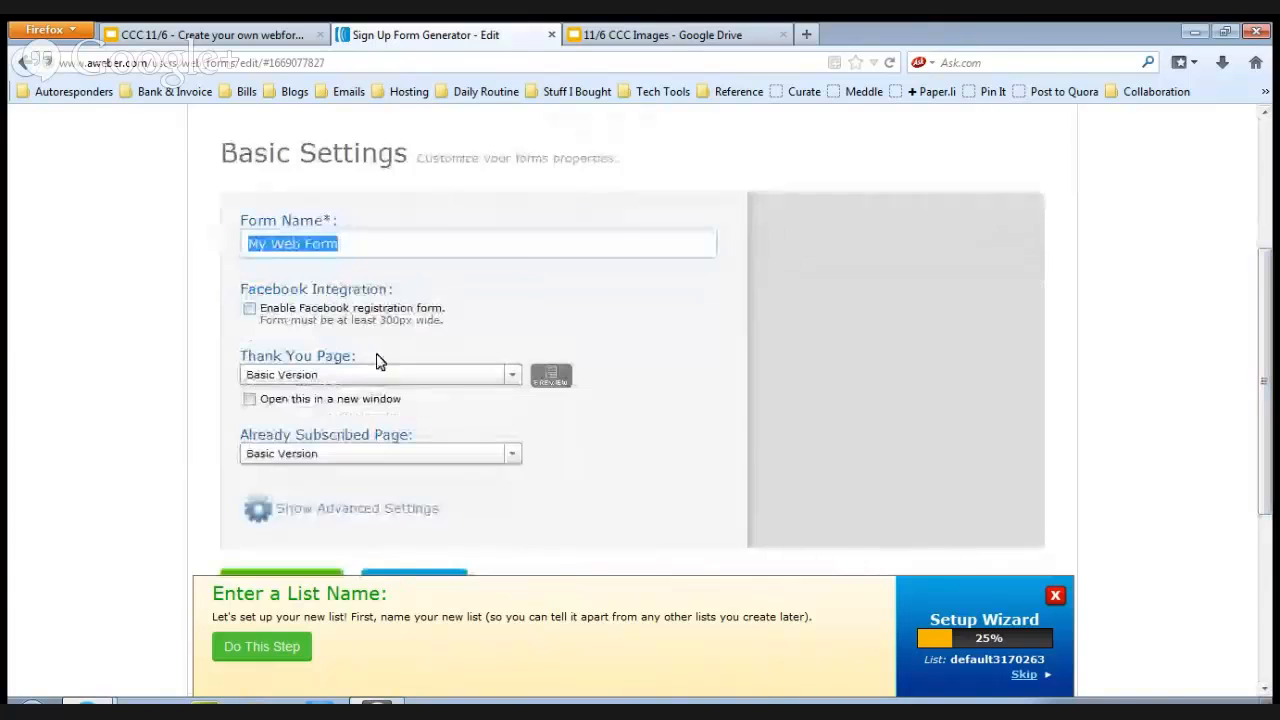
click(253, 309)
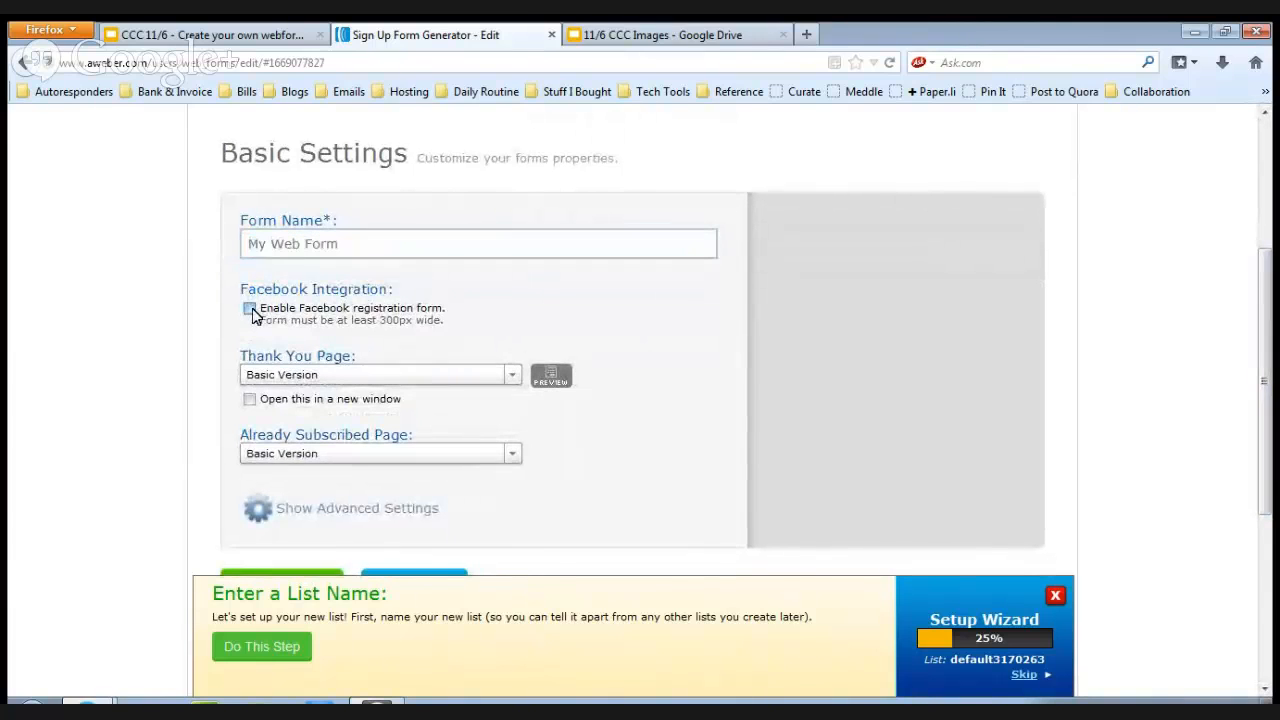
click(250, 309)
Set the thank you page to the "Smart" Video Version after trying Custom Page, and preview the resulting page.
click(515, 377)
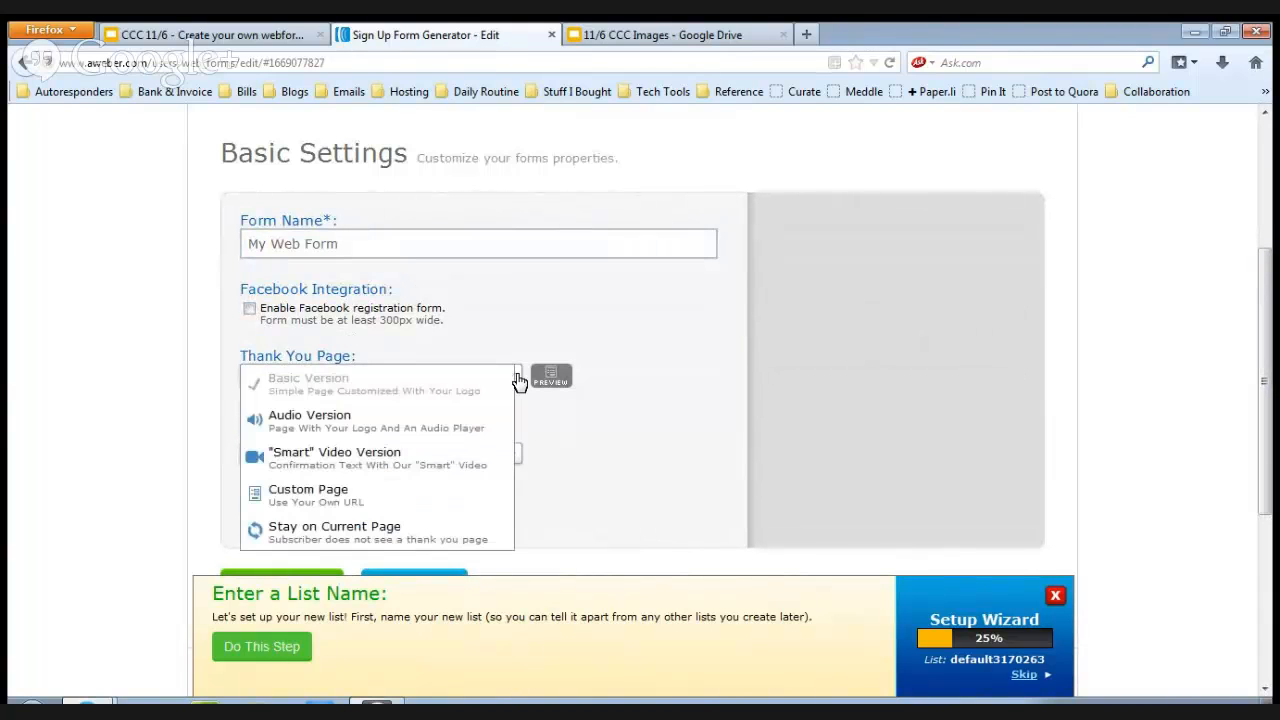
click(316, 495)
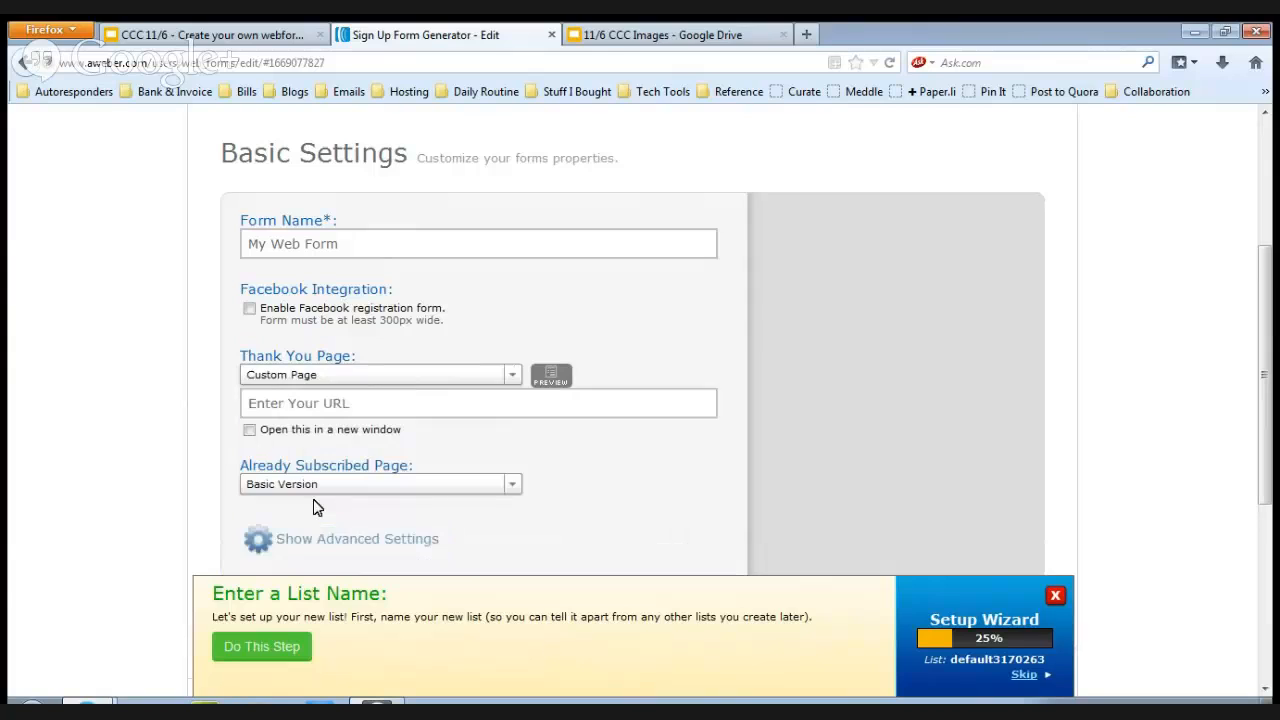
click(420, 373)
click(376, 454)
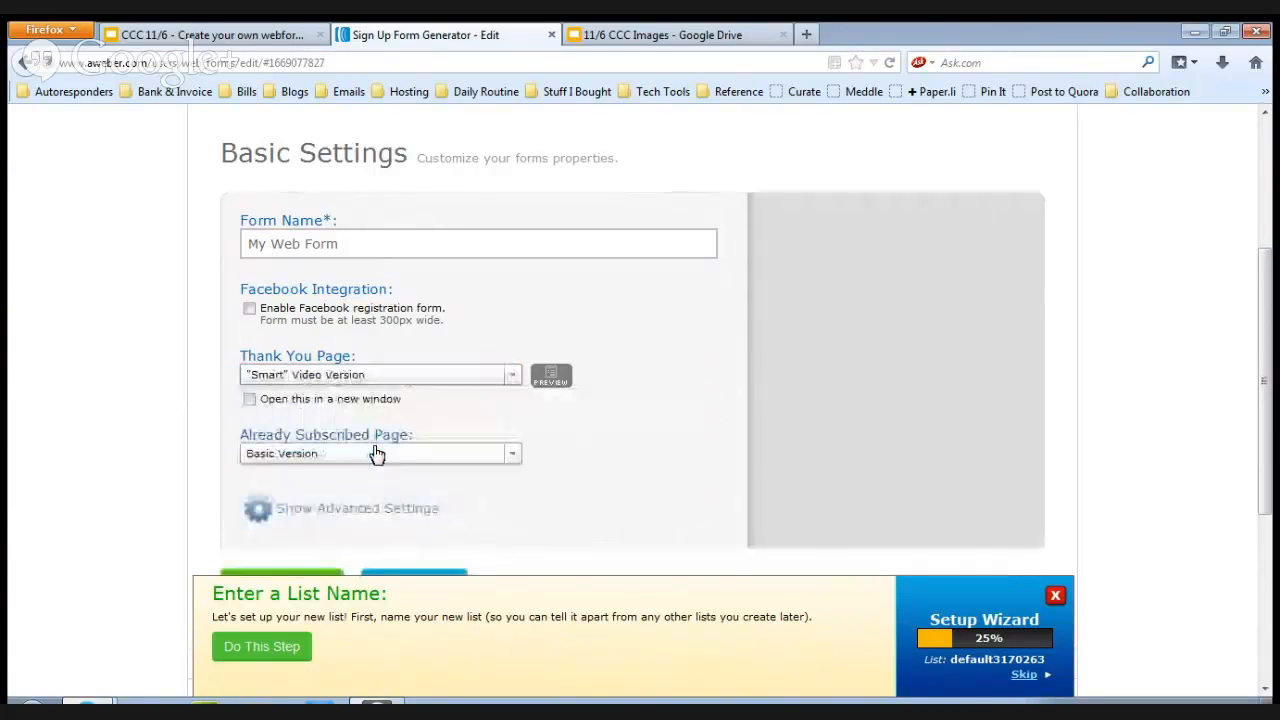
click(551, 378)
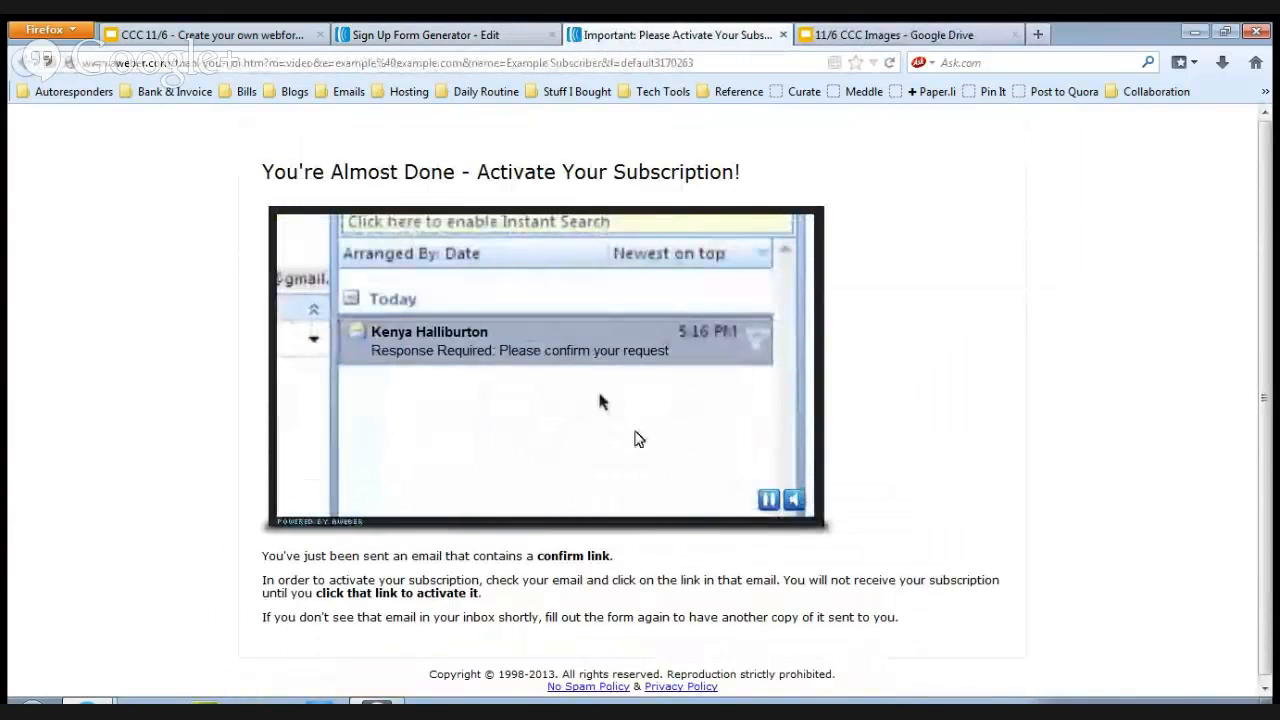
click(784, 35)
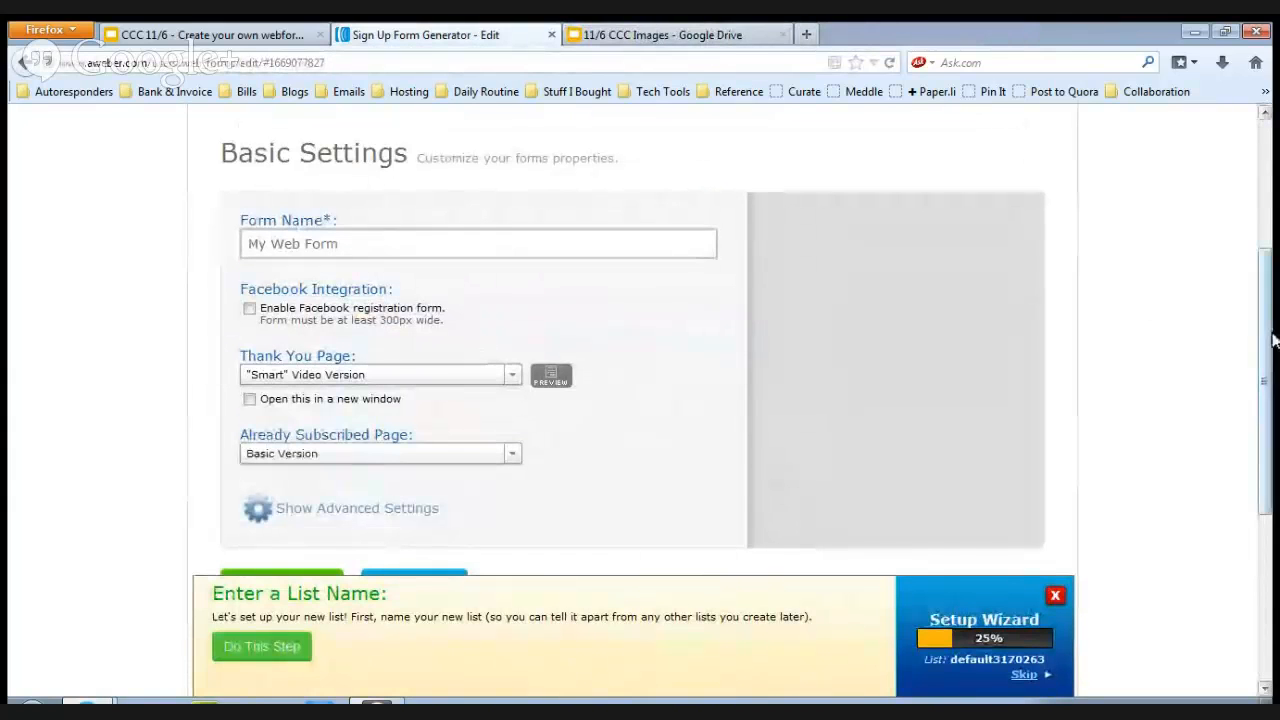
Proceed to the publishing step and save the form so it can be published.
scroll(1272, 375, down, 2)
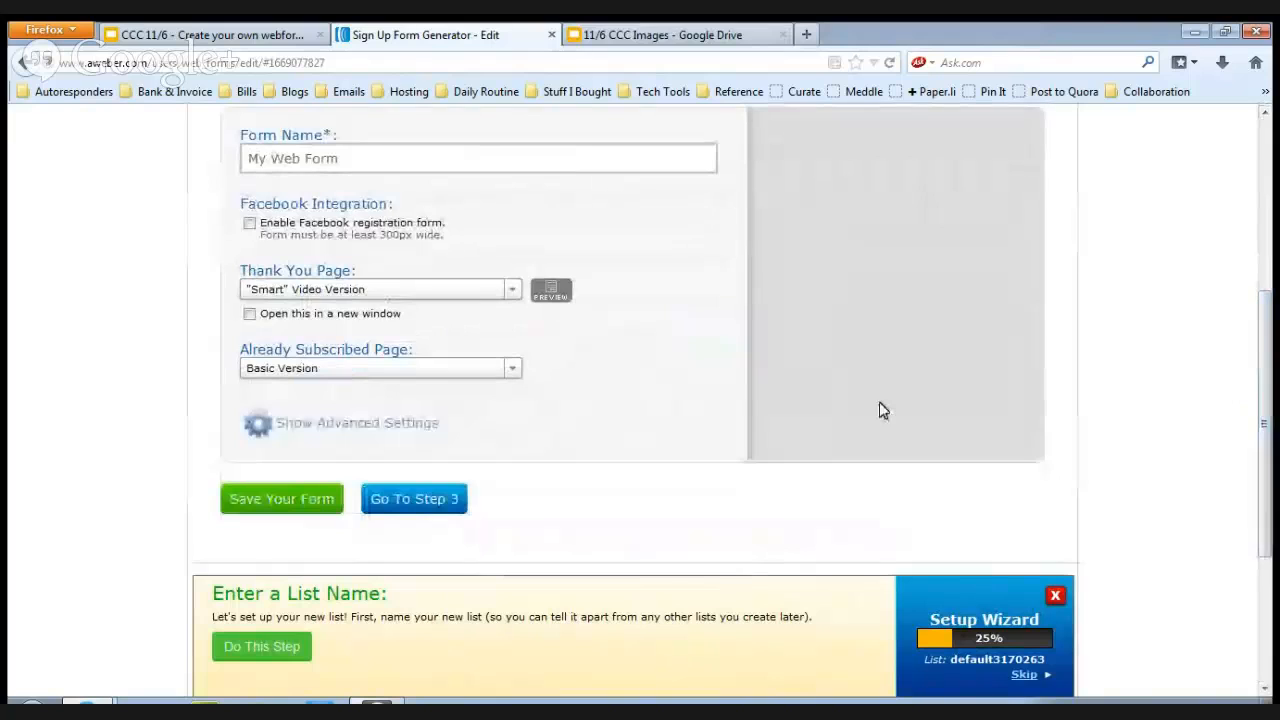
click(398, 510)
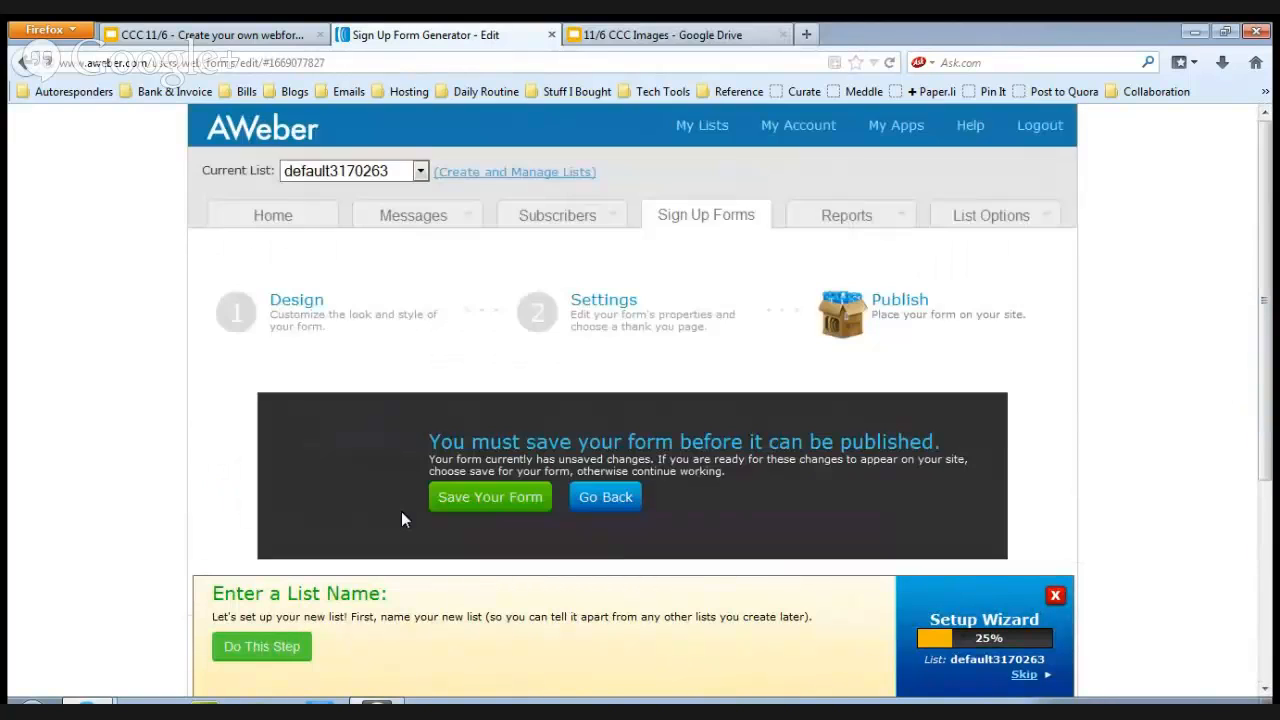
click(486, 498)
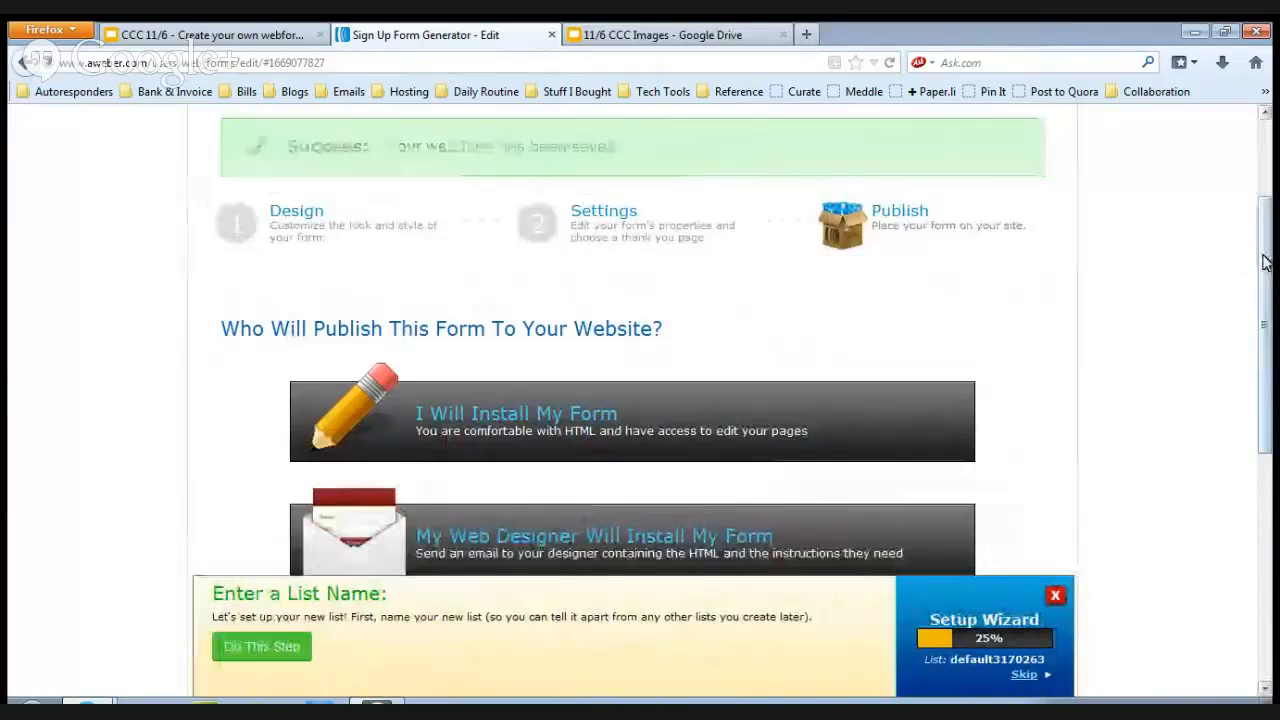
Expand the option to install the form yourself and select its JavaScript snippet code.
scroll(1267, 261, down, 3)
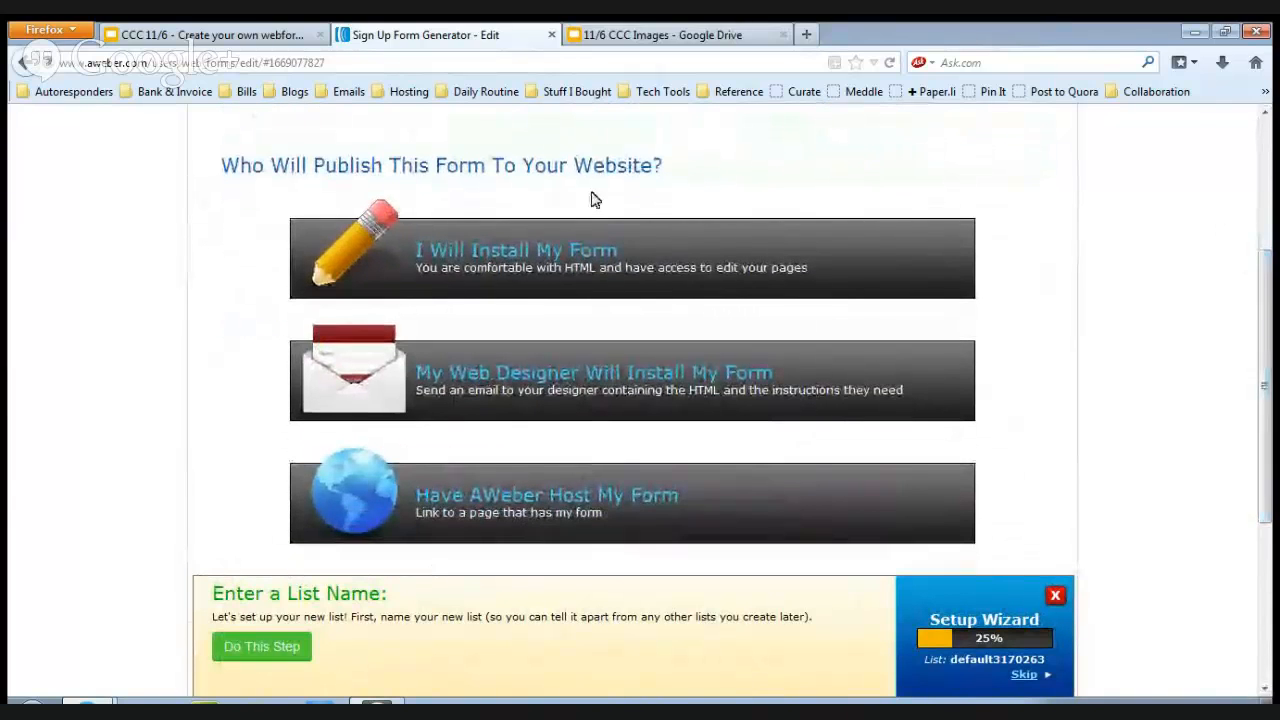
click(505, 258)
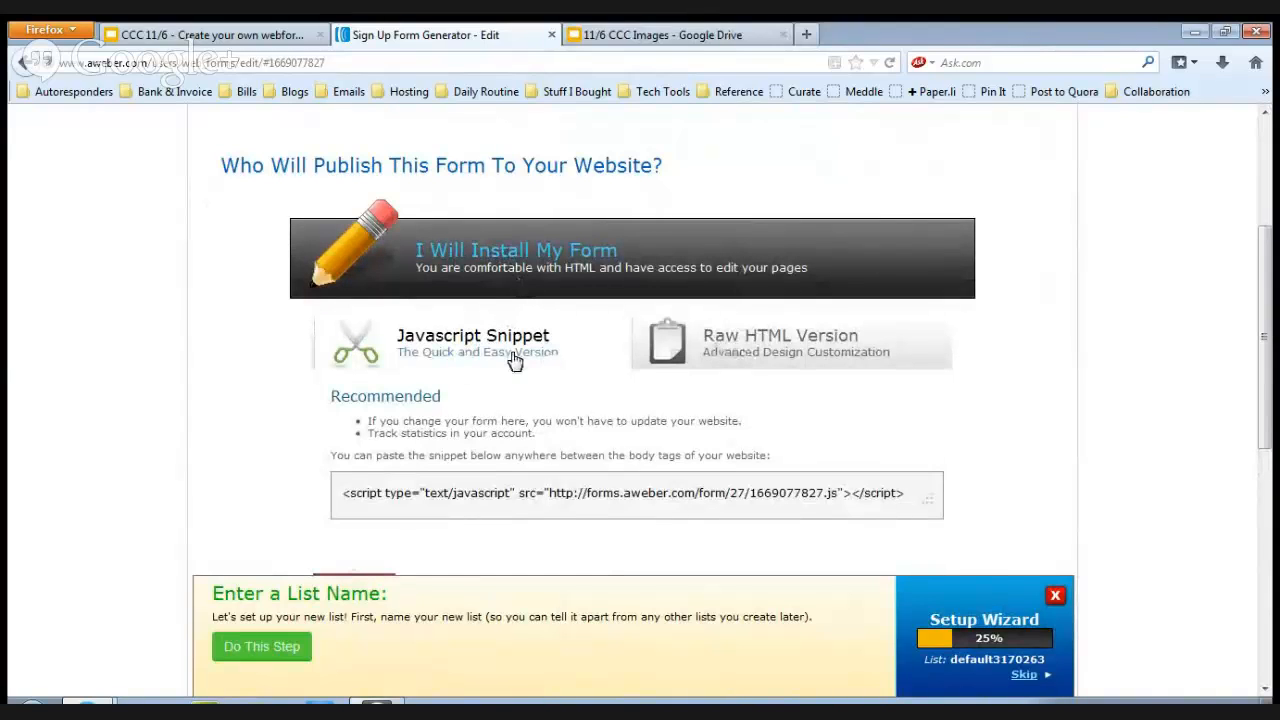
click(484, 494)
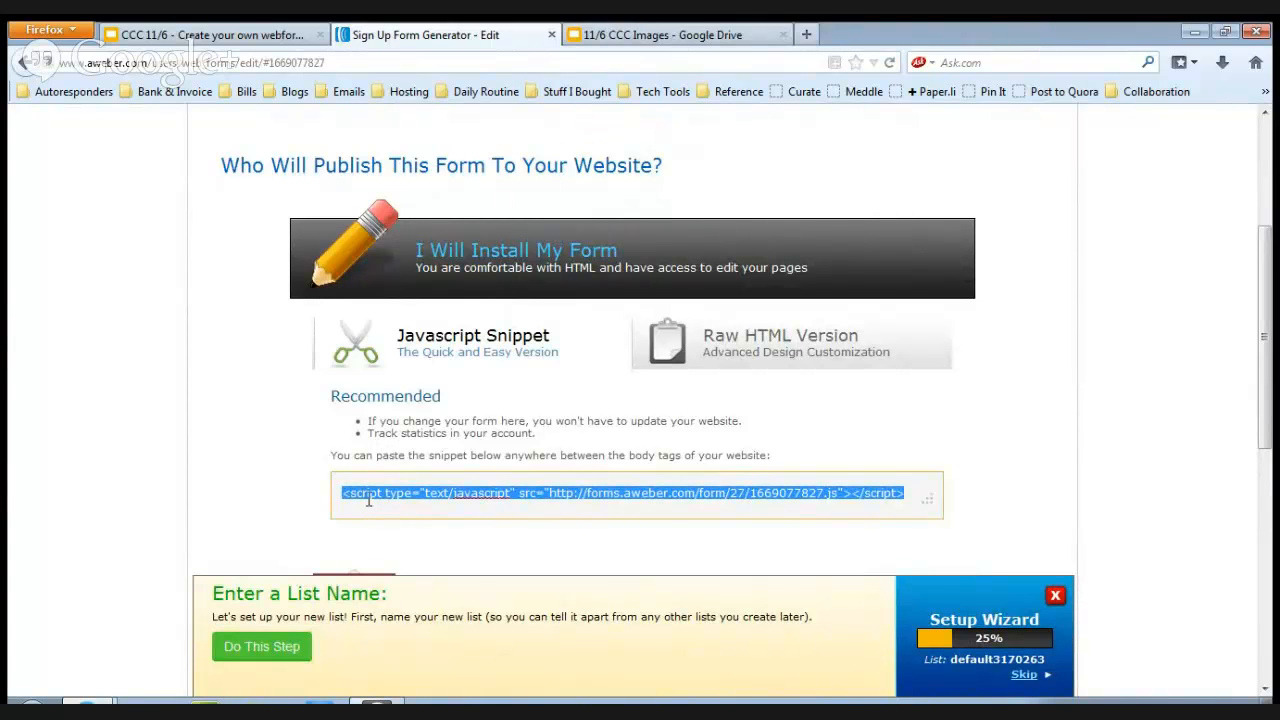
Select and look over the Raw HTML Version code, return to the JavaScript Snippet, and collapse the self-install option.
click(795, 359)
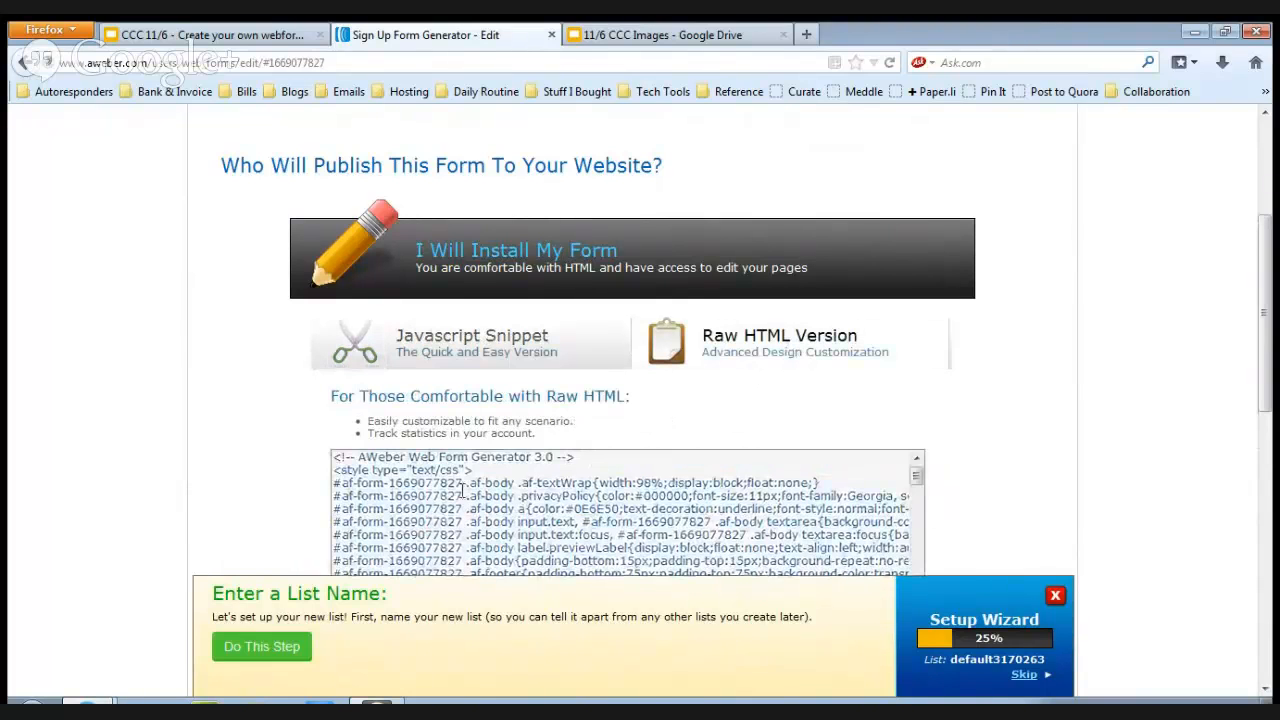
click(598, 498)
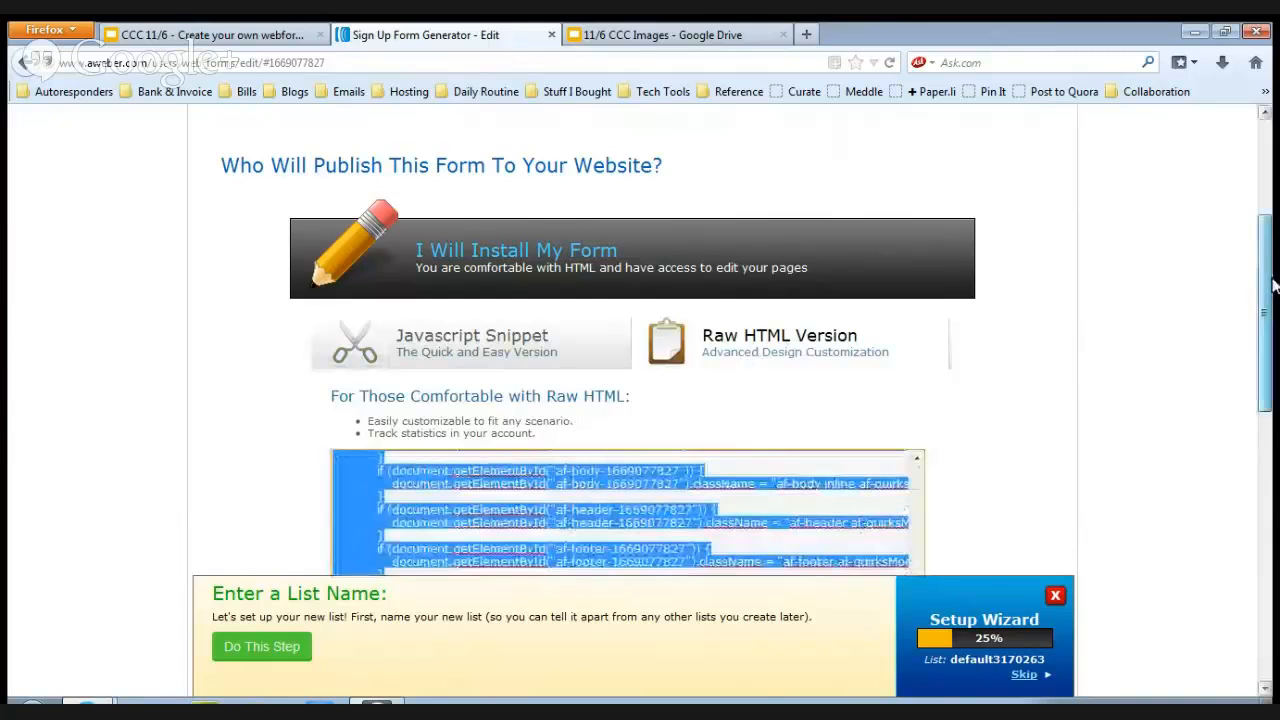
drag(1265, 290, 1265, 350)
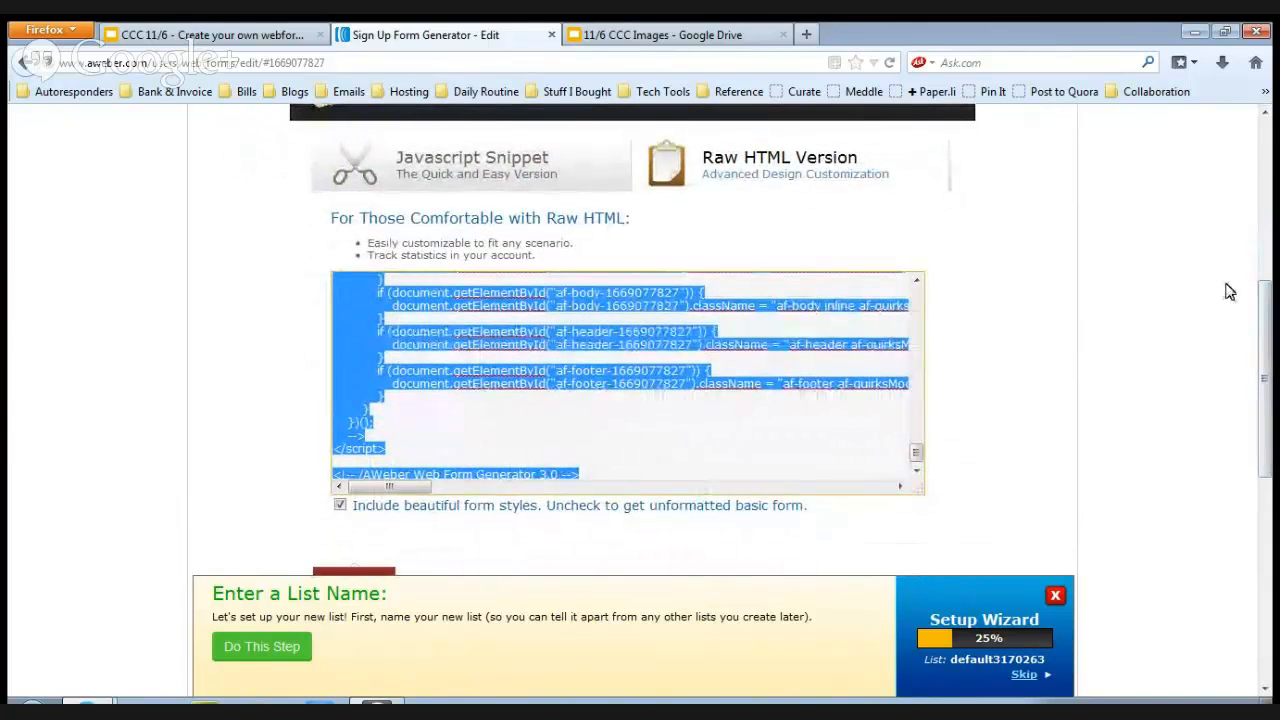
drag(1270, 320, 1272, 287)
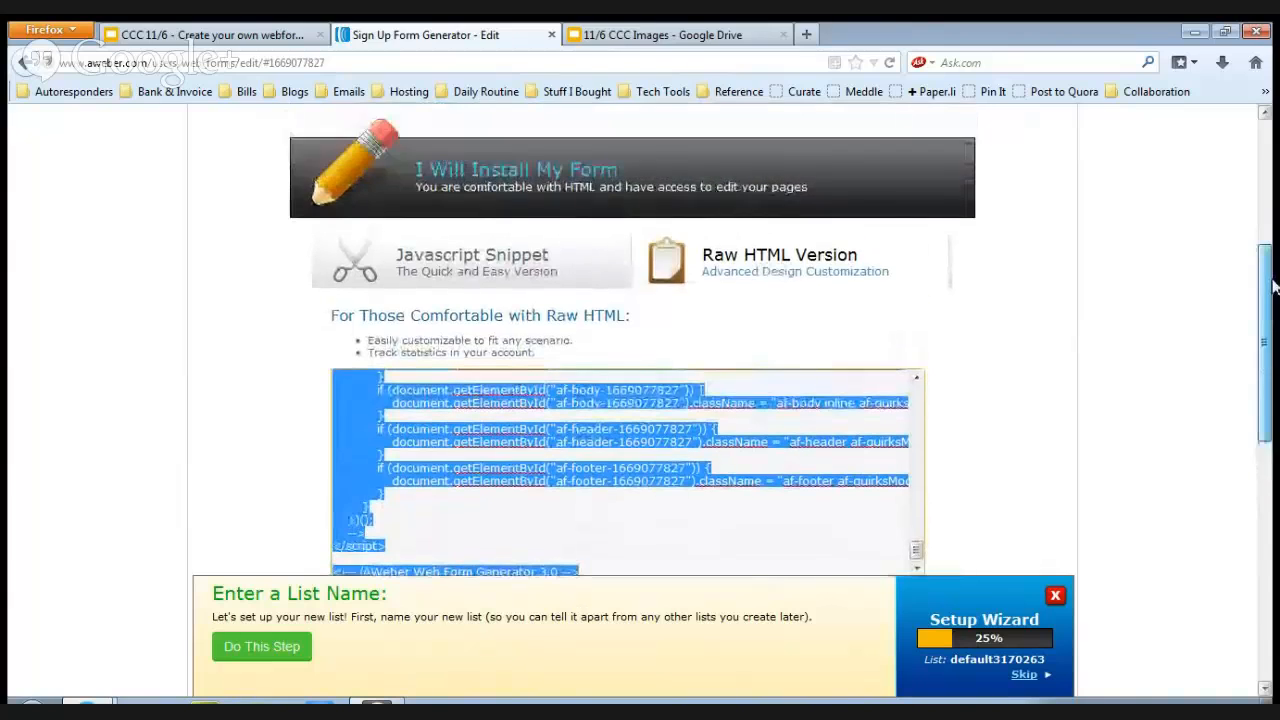
click(520, 258)
click(594, 190)
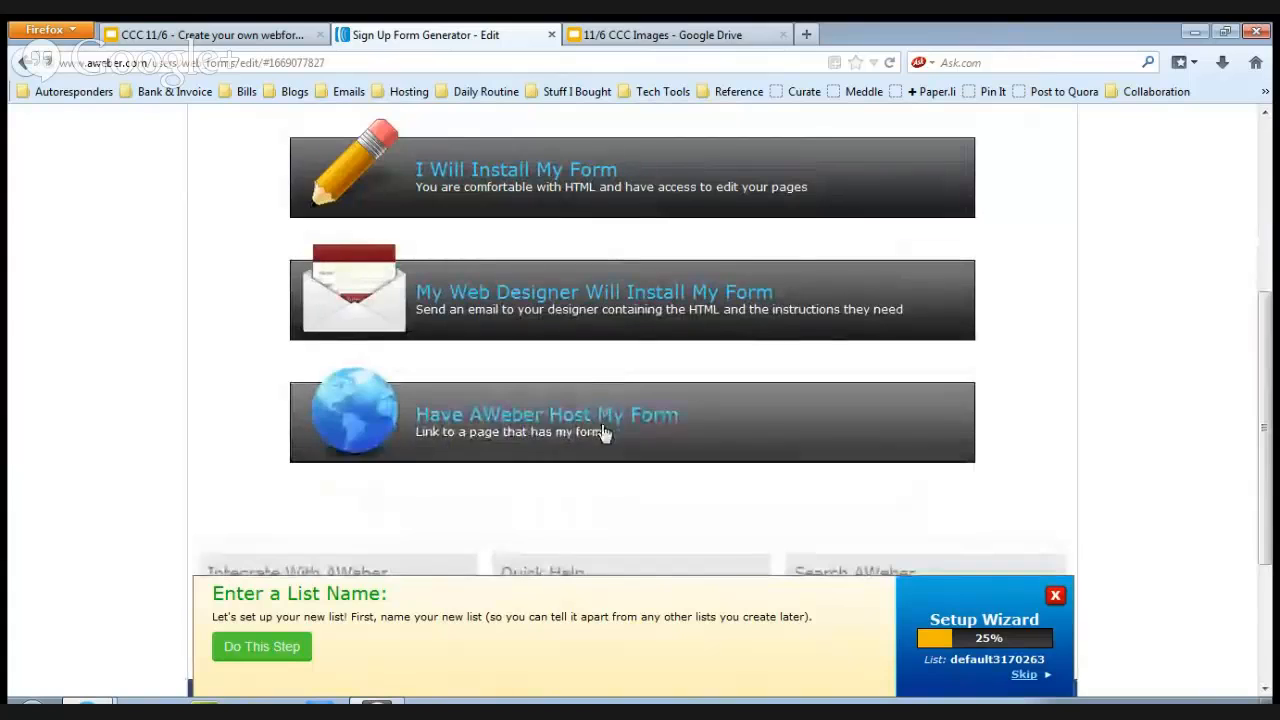
Show the AWeber-hosted form link, preview the hosted form, and return to the publishing options.
click(495, 428)
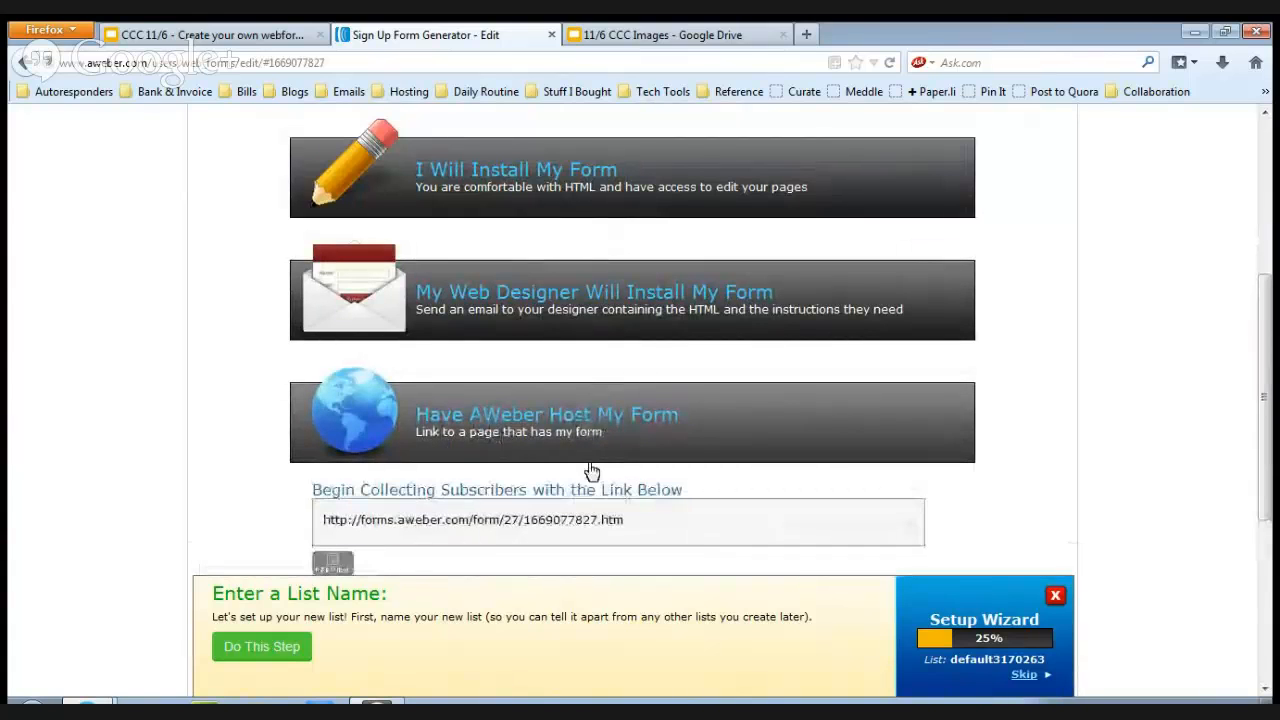
click(333, 563)
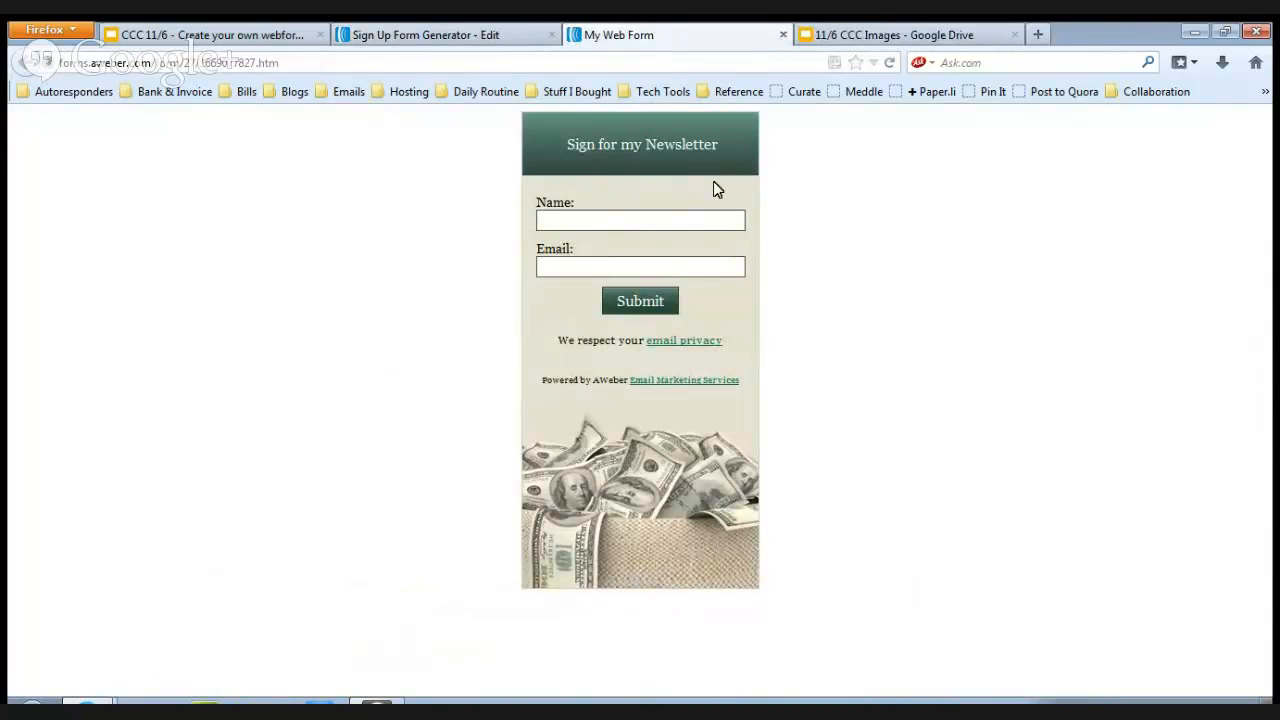
click(486, 34)
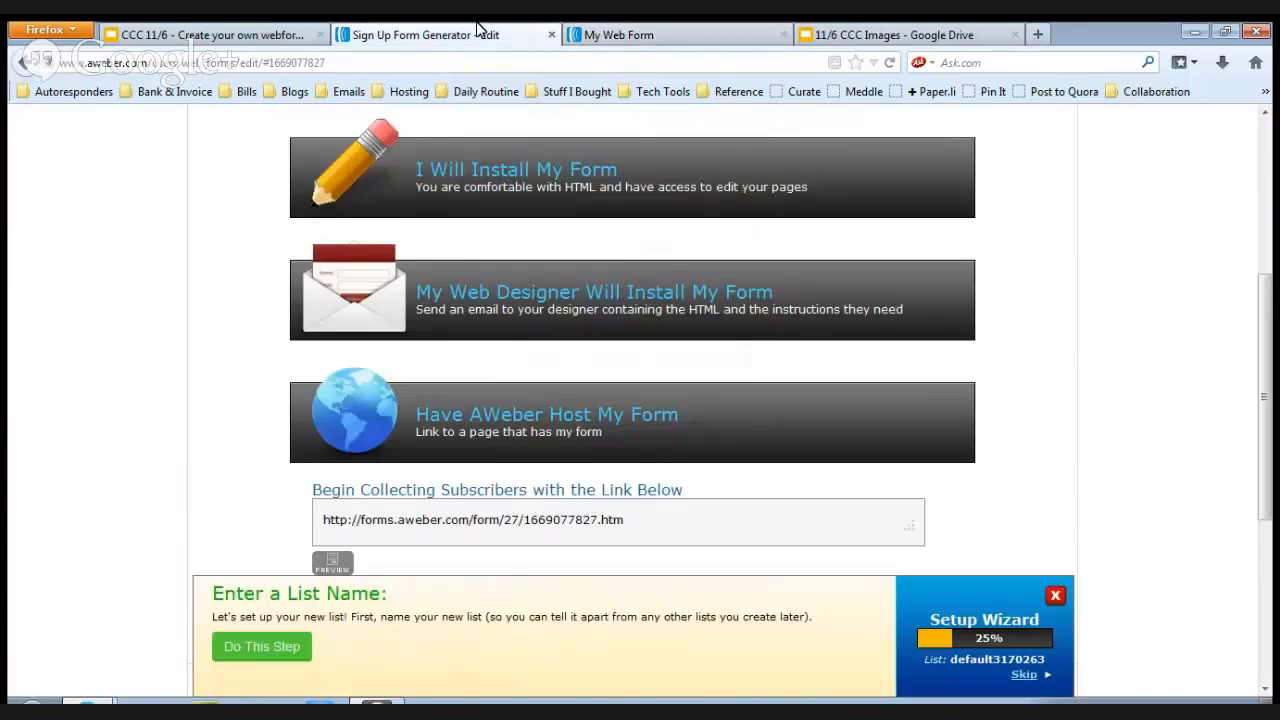
drag(1272, 354, 1272, 397)
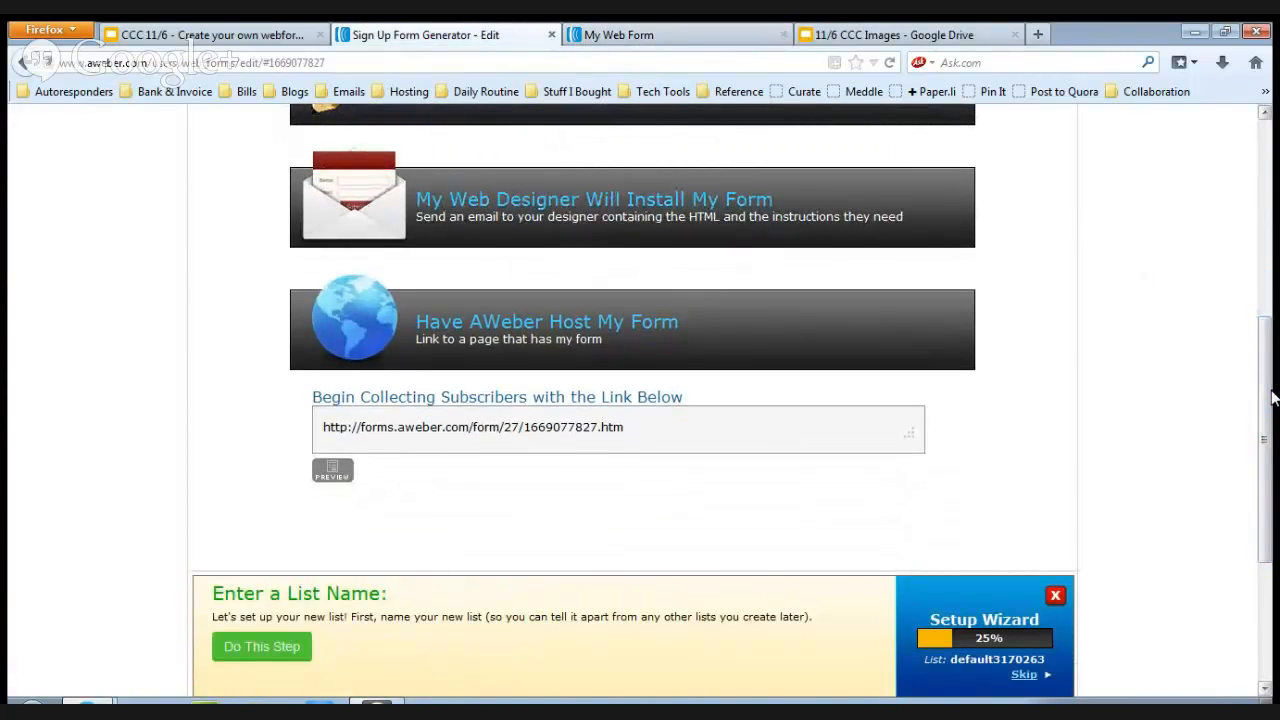
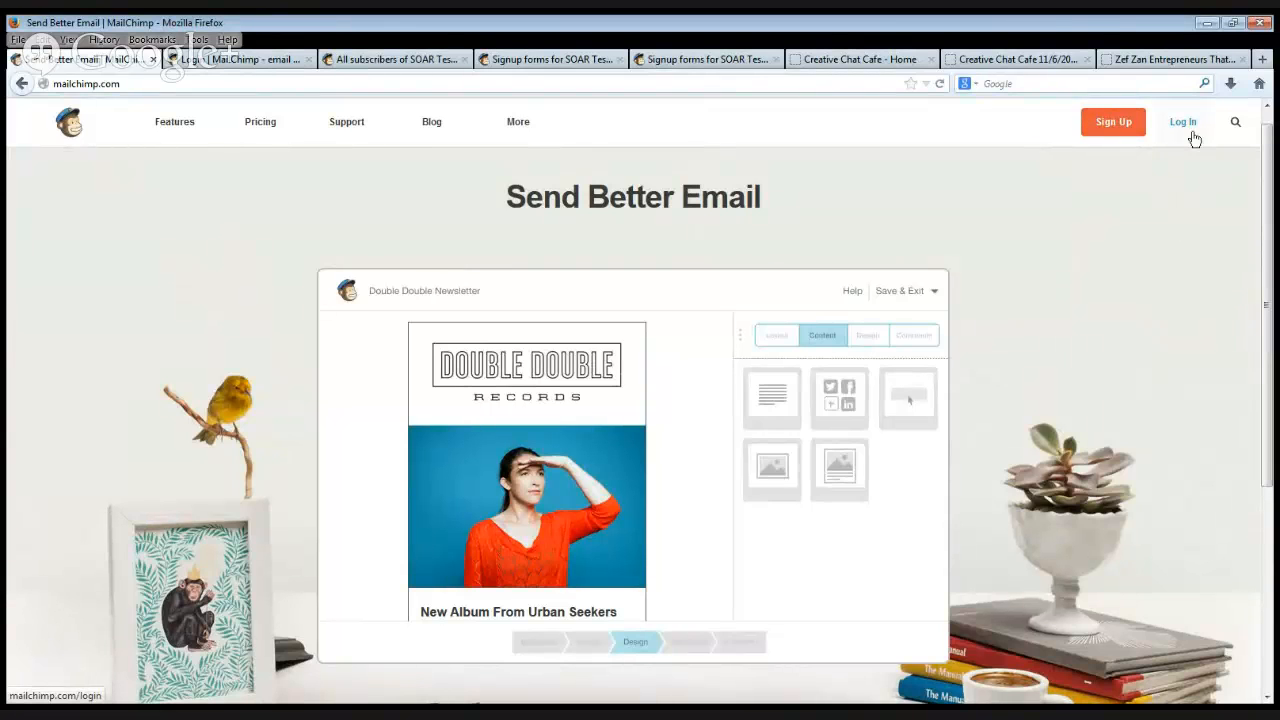
Switch to the SOAR Test List in MailChimp, go to its signup forms, and open the General forms designer.
click(255, 59)
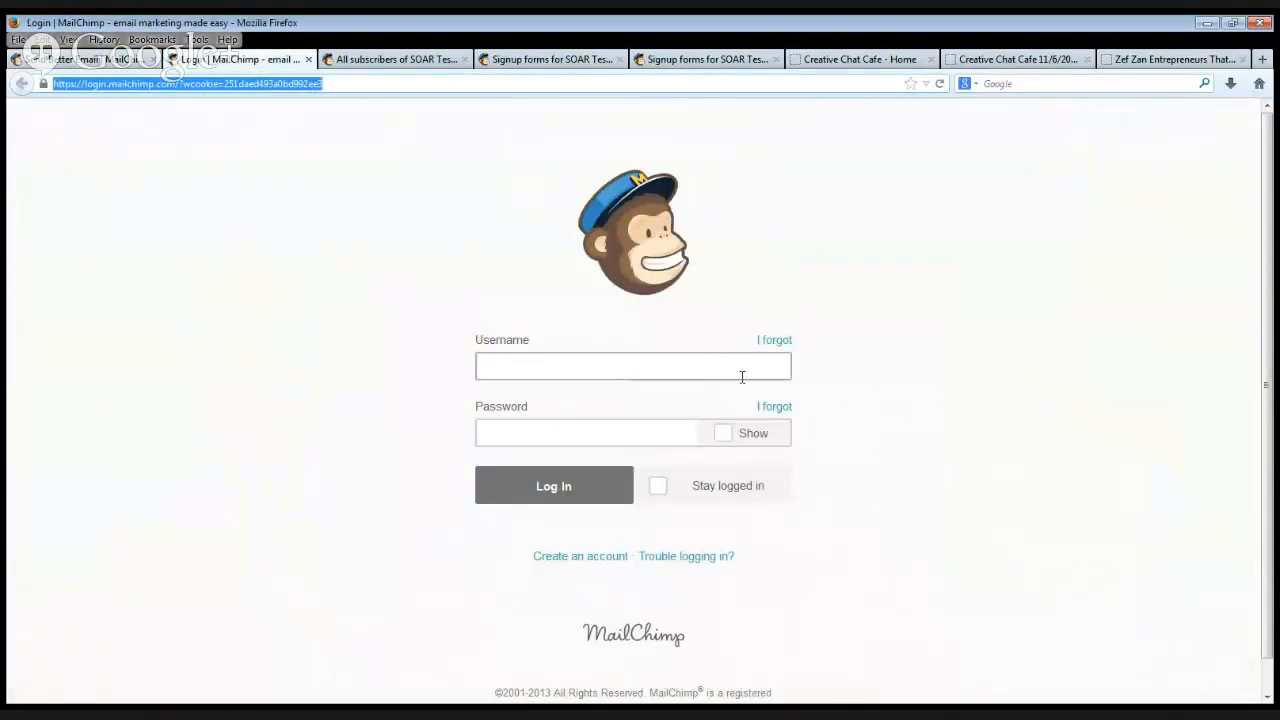
click(417, 64)
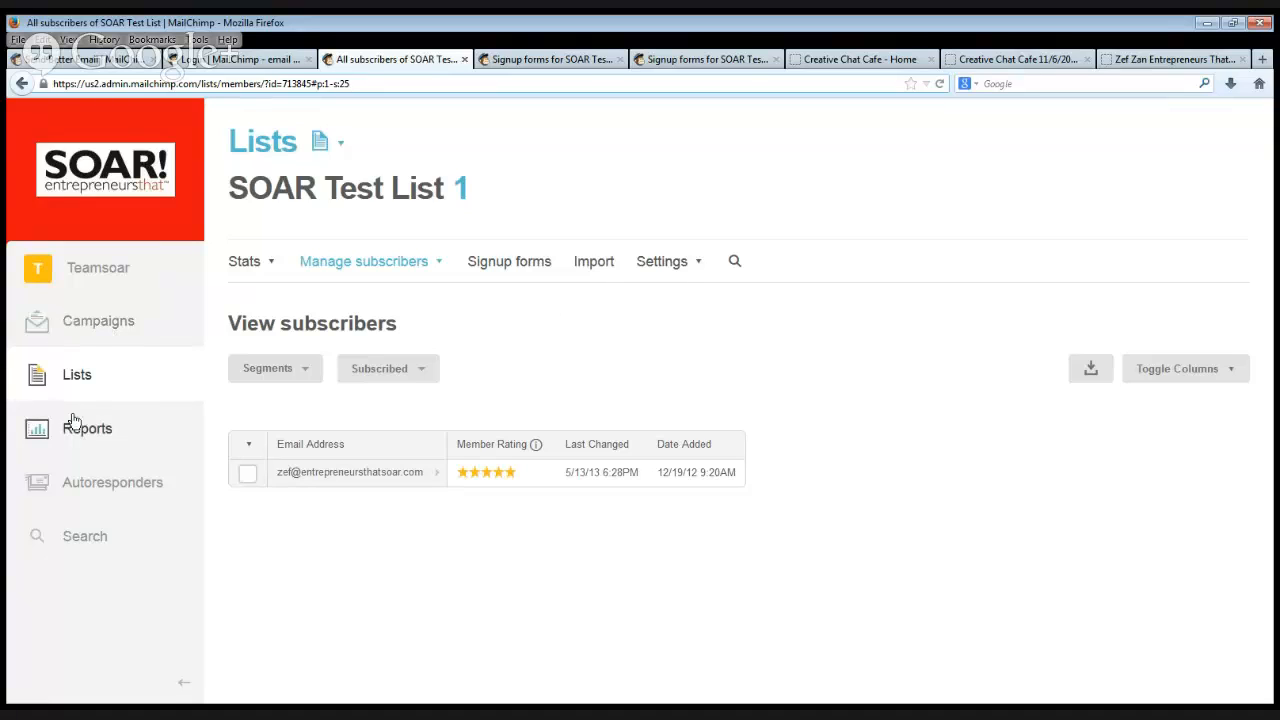
click(536, 274)
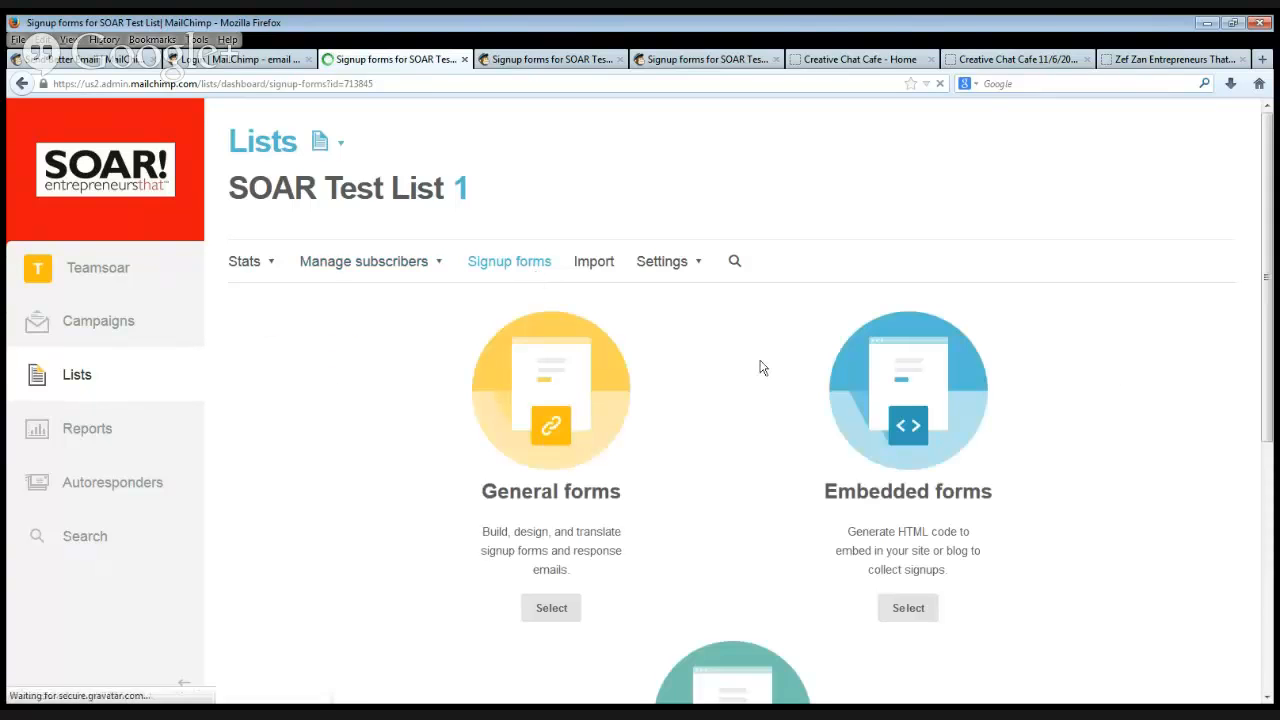
drag(1265, 212, 1273, 329)
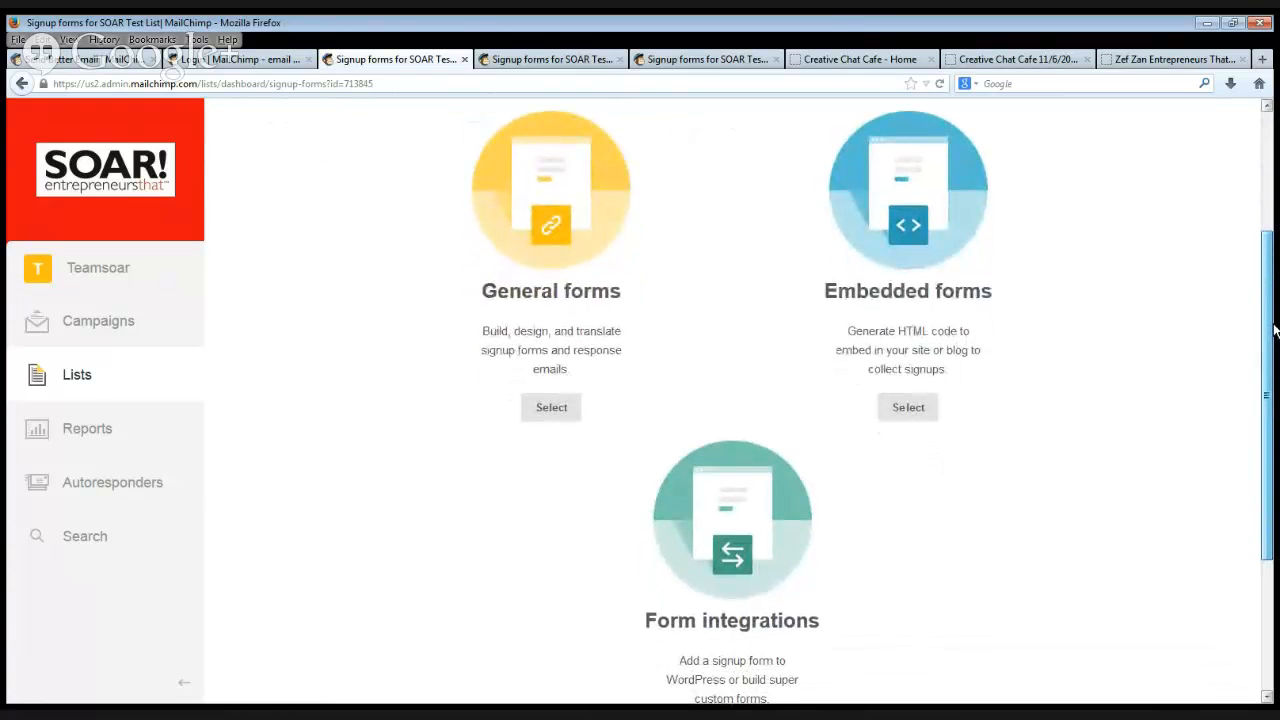
drag(1273, 330, 1264, 286)
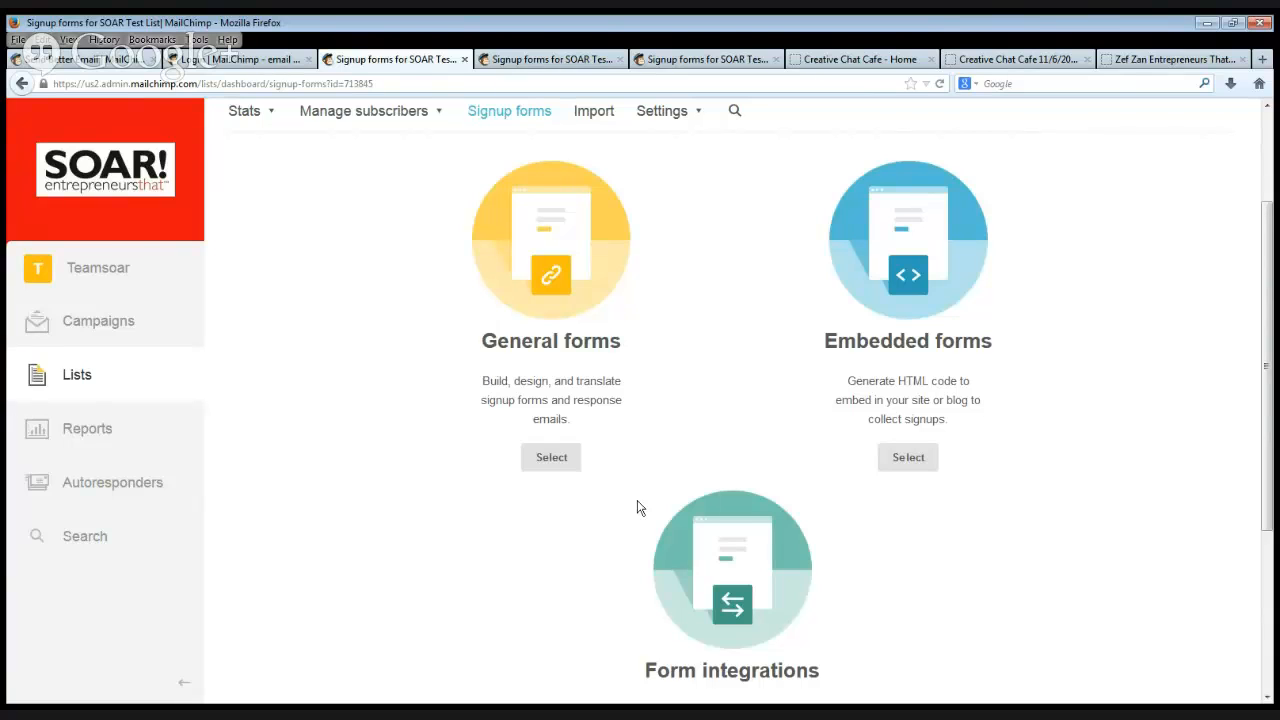
click(560, 465)
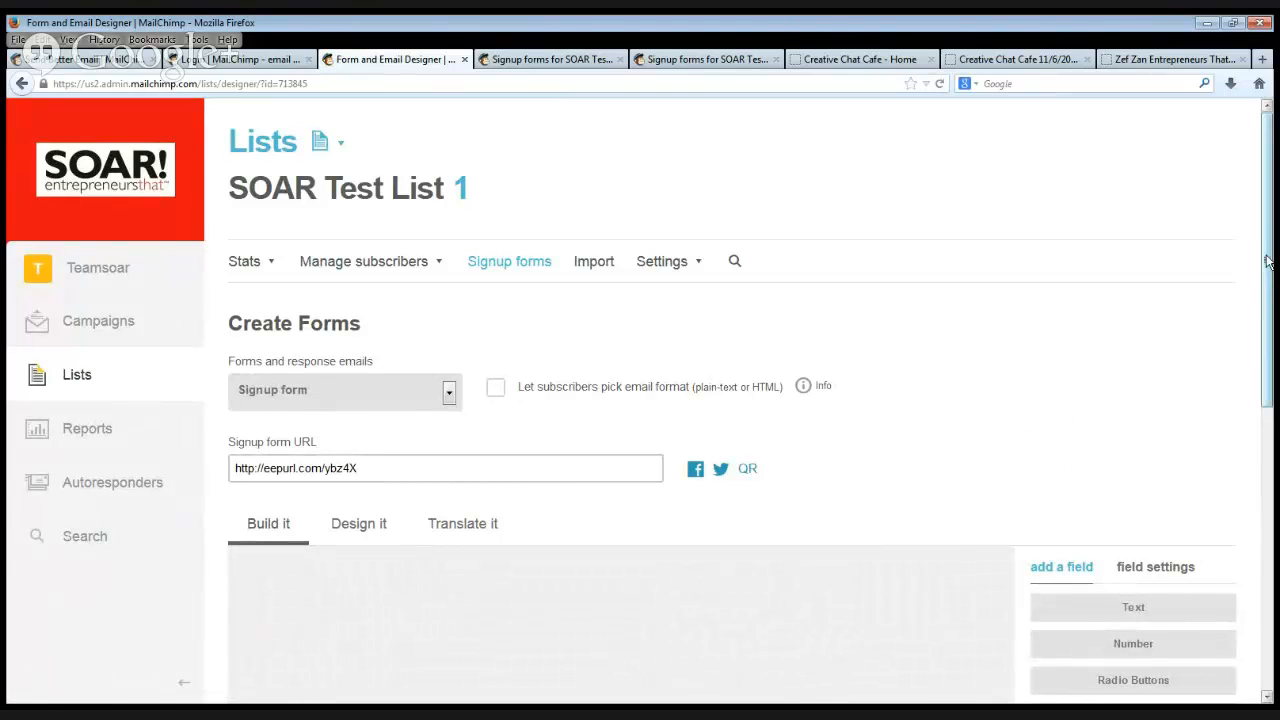
Open the form's "Thank you for subscribing!" message in the content editor and close it without changes.
scroll(1270, 283, down, 1)
scroll(1270, 283, down, 2)
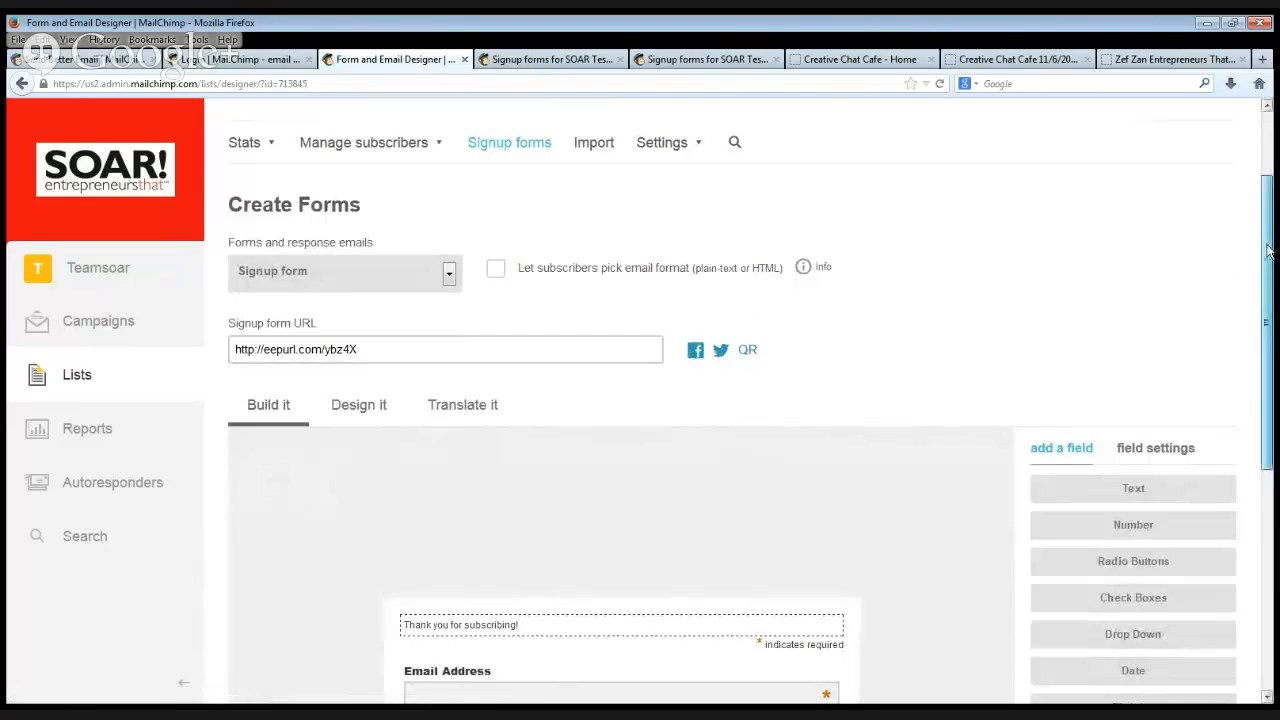
scroll(1274, 287, down, 2)
drag(1274, 287, 1274, 333)
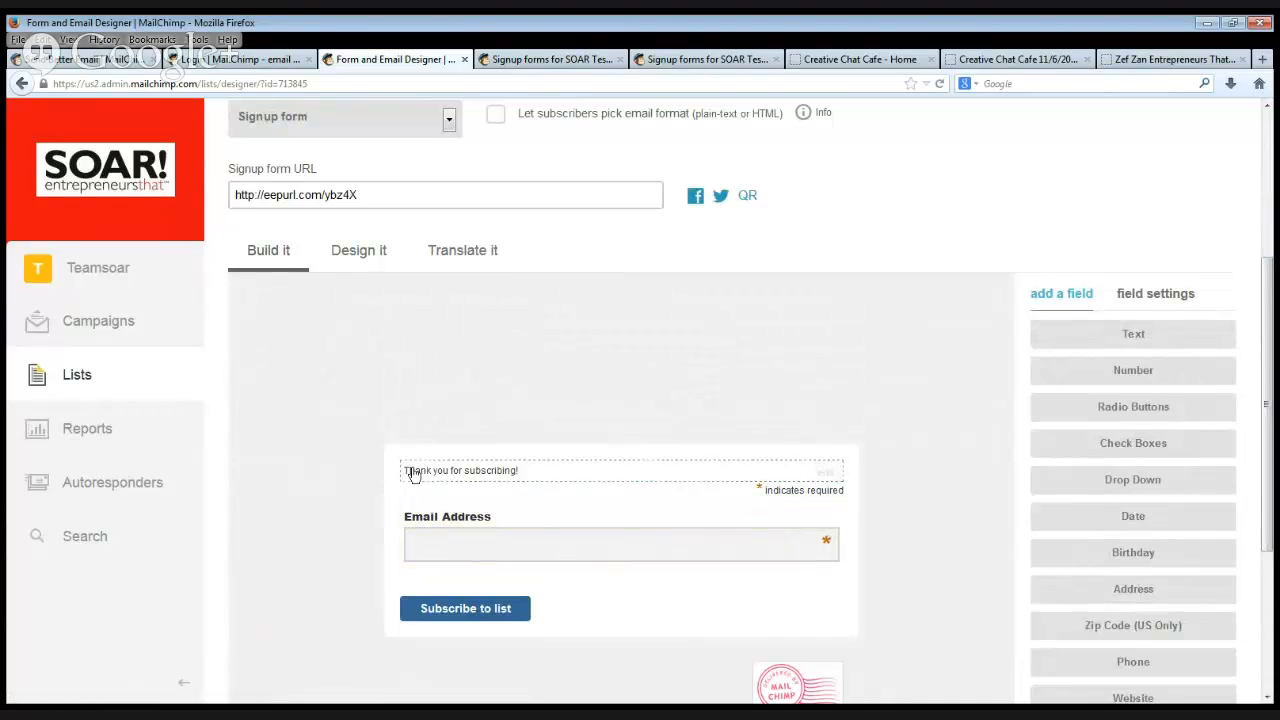
click(826, 474)
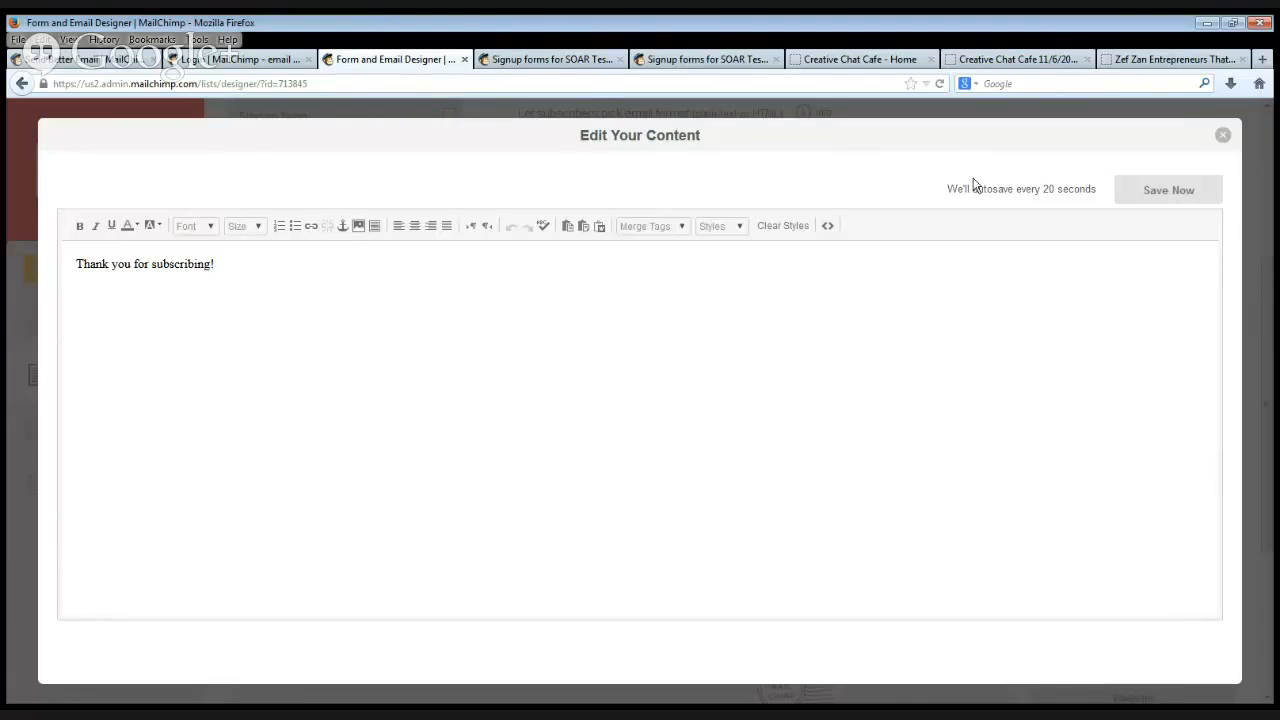
click(1222, 134)
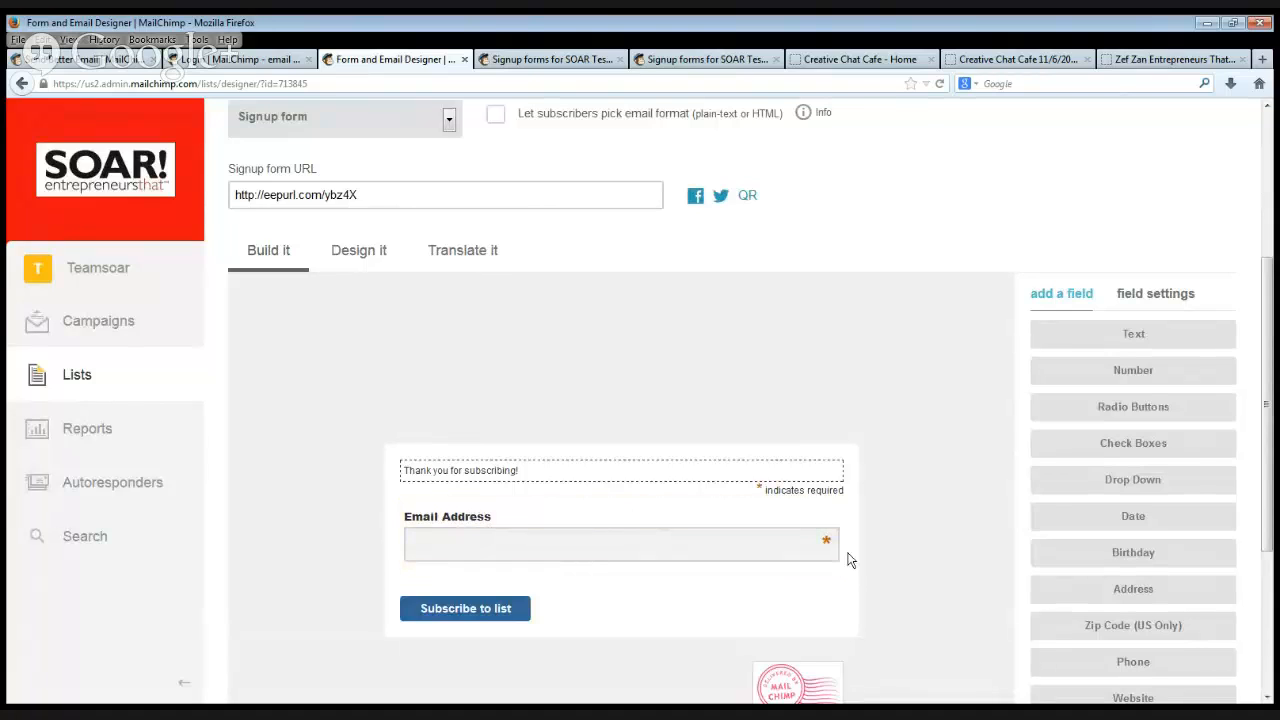
Start changing the signup form's header image graphic and show the images stored in the File Manager.
scroll(932, 528, down, 1)
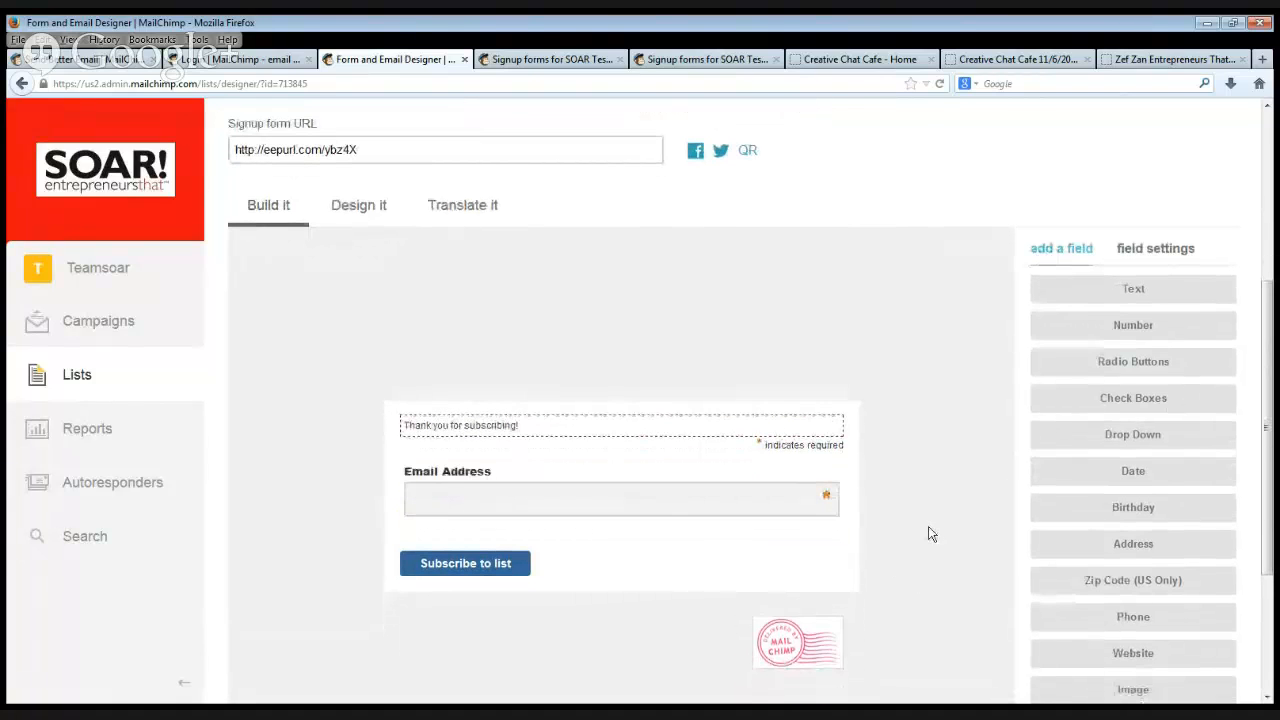
scroll(932, 528, down, 1)
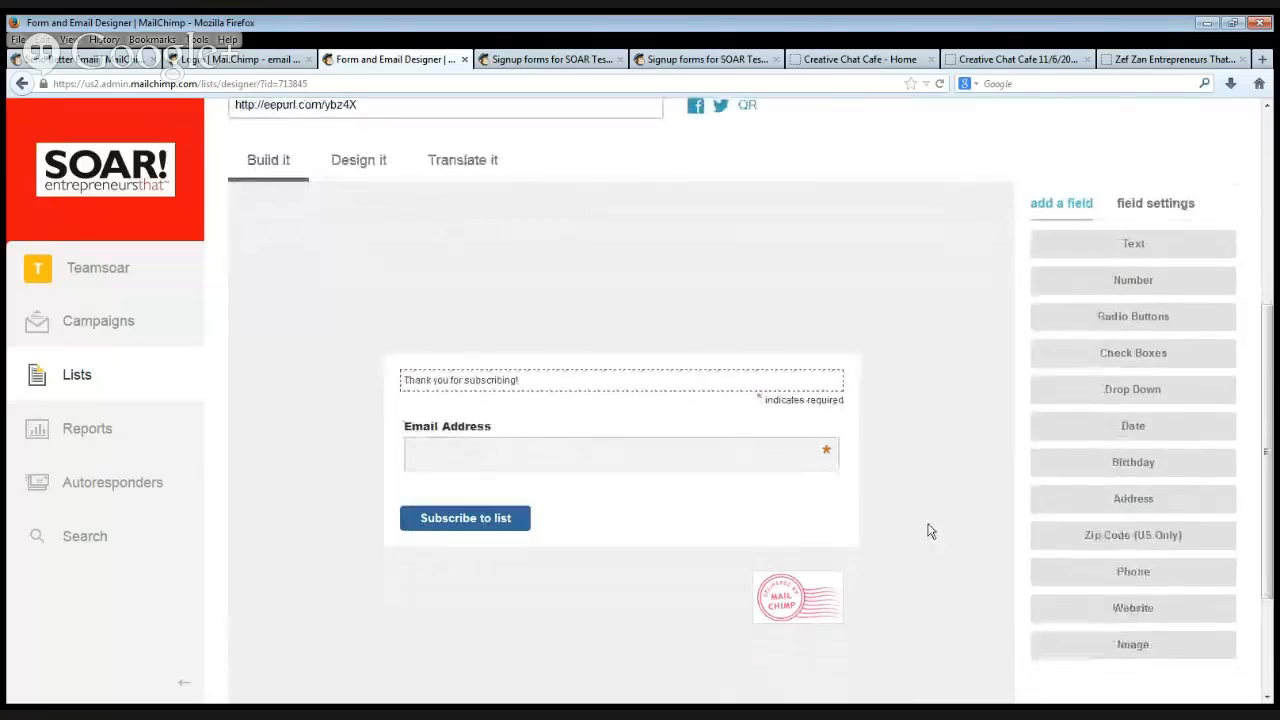
mouse_move(834, 298)
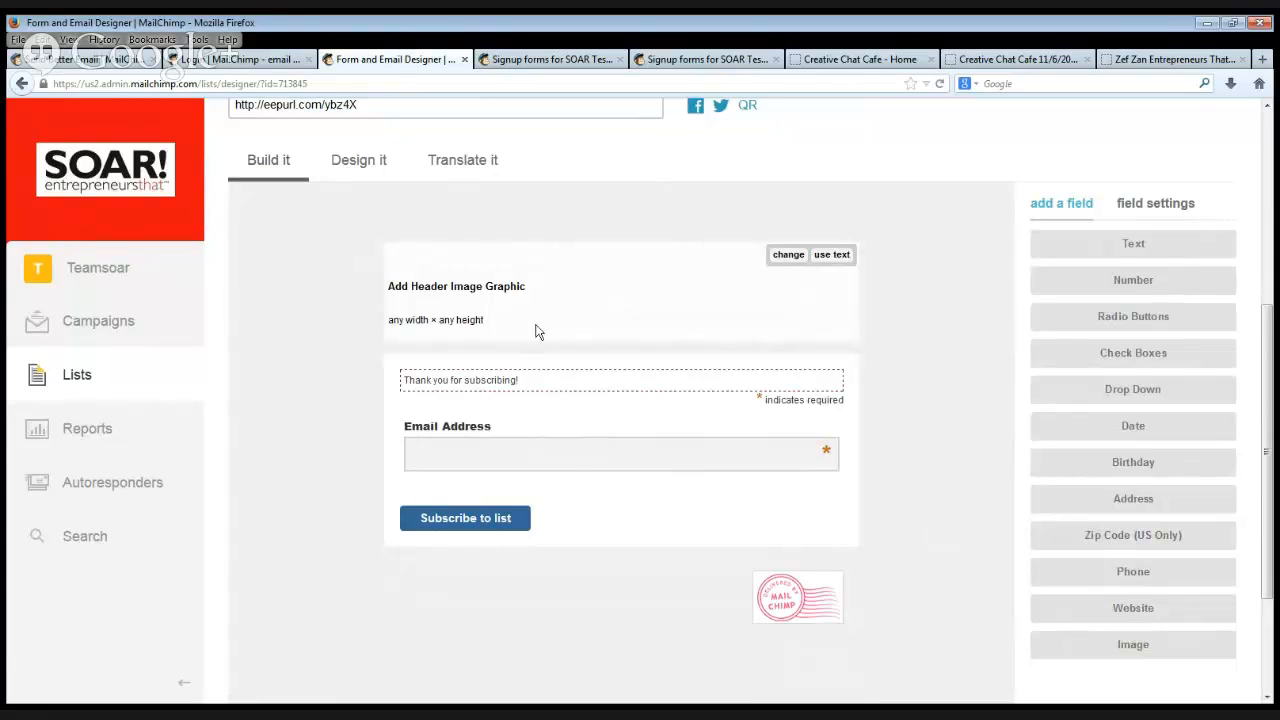
click(787, 259)
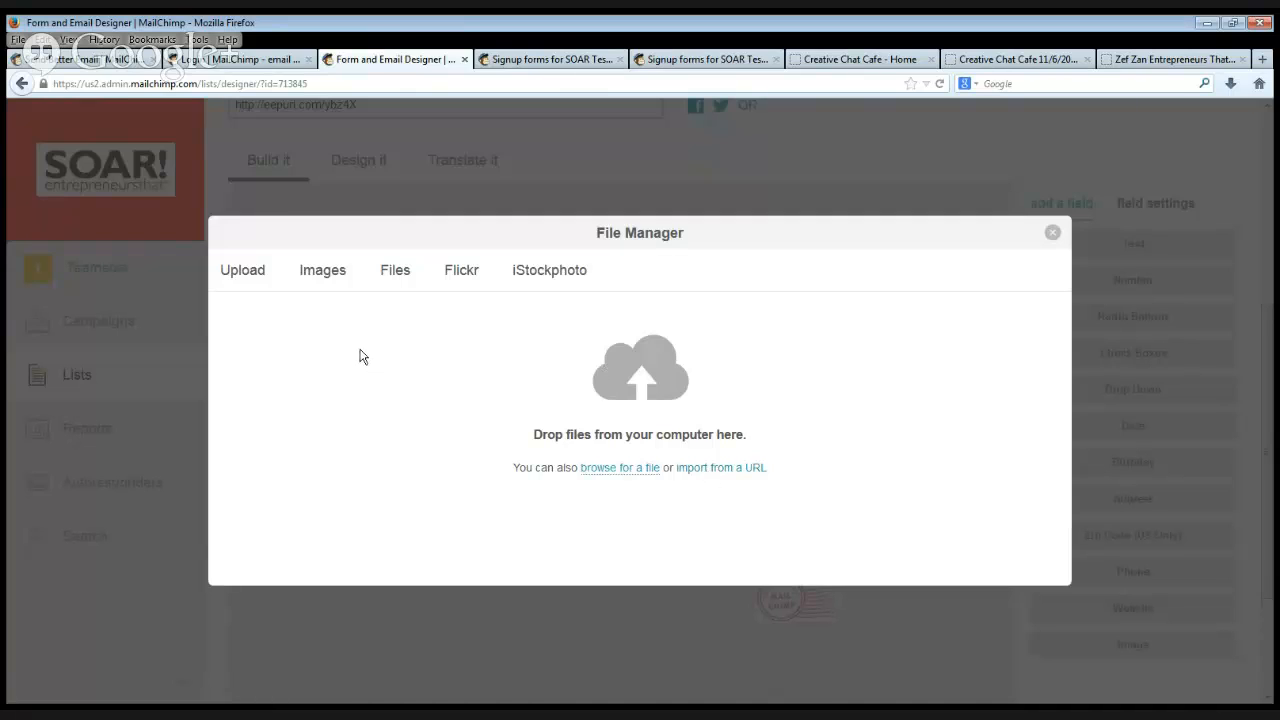
click(332, 279)
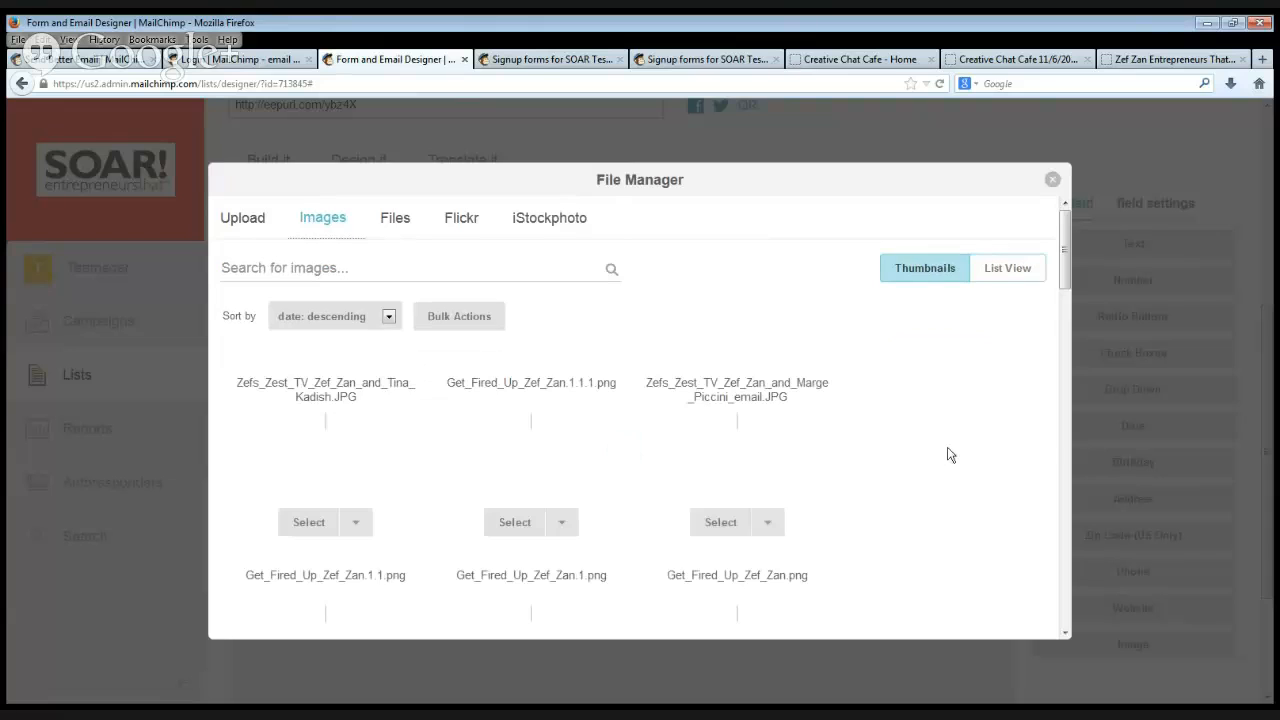
Choose email.png, the "Welcome to Creative Chat Cafe!" banner, and save and insert it as the form's header image.
scroll(960, 450, down, 3)
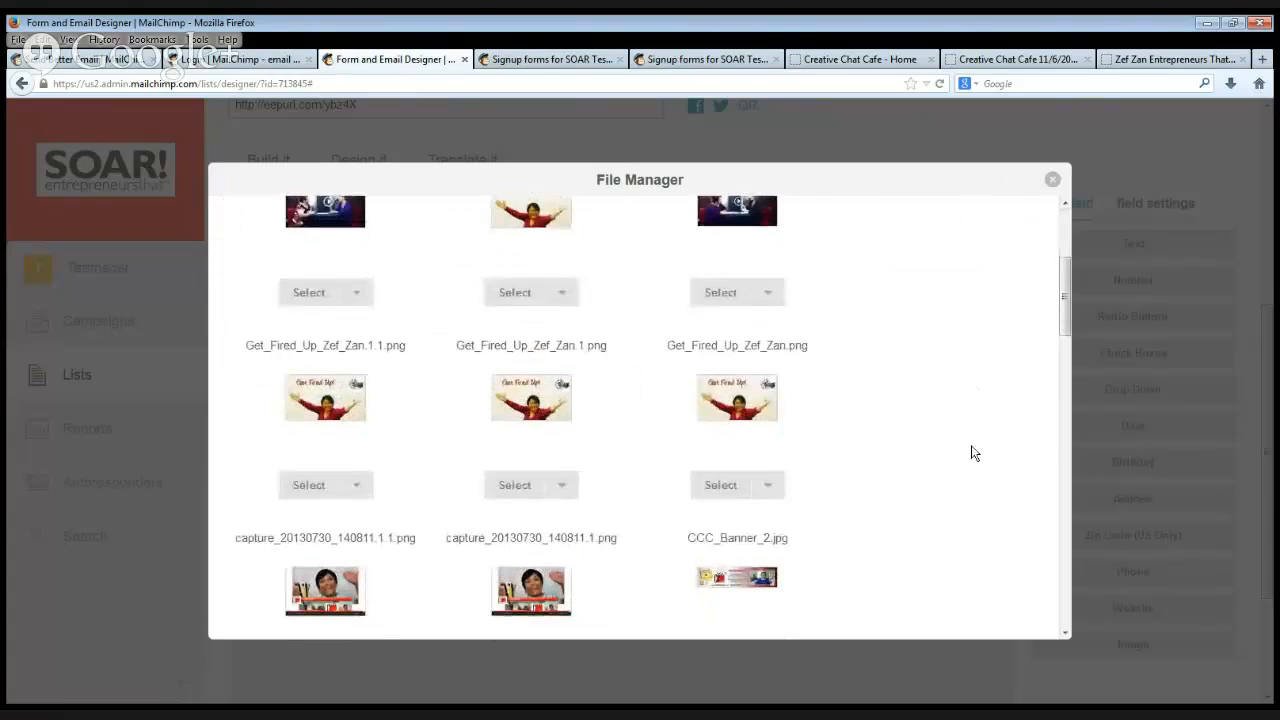
scroll(972, 452, down, 2)
scroll(972, 452, down, 6)
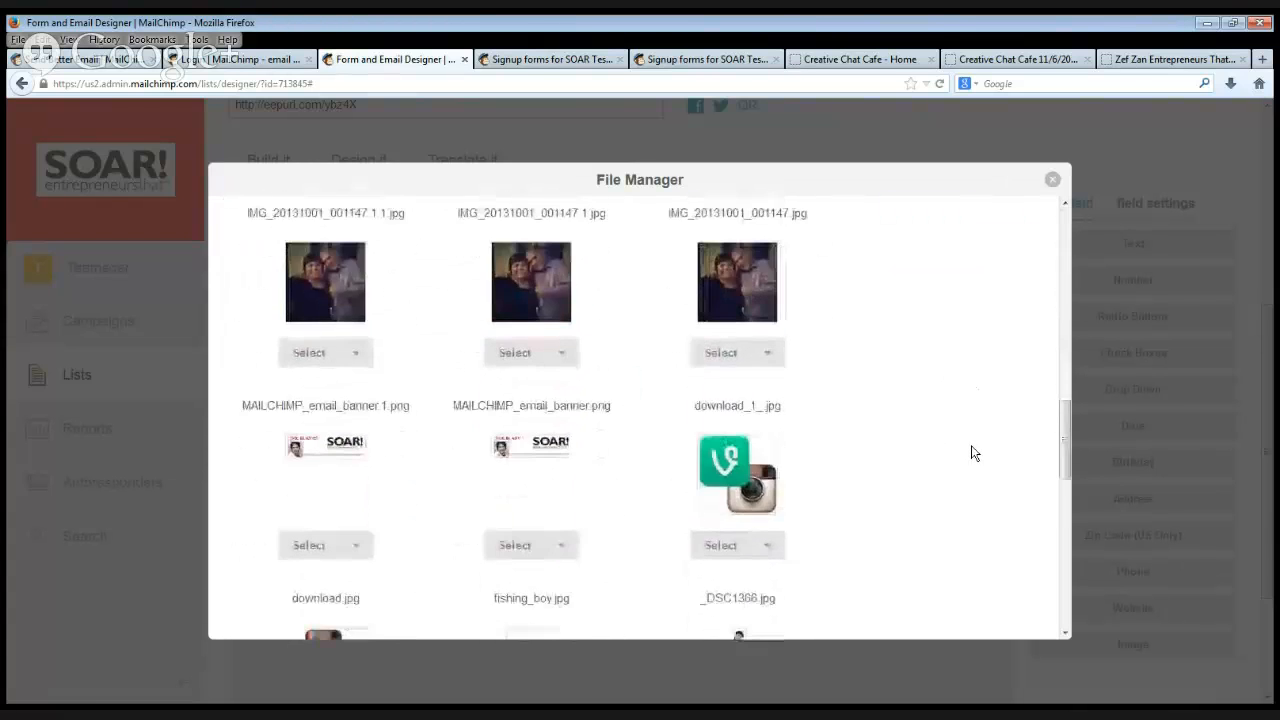
scroll(972, 452, down, 5)
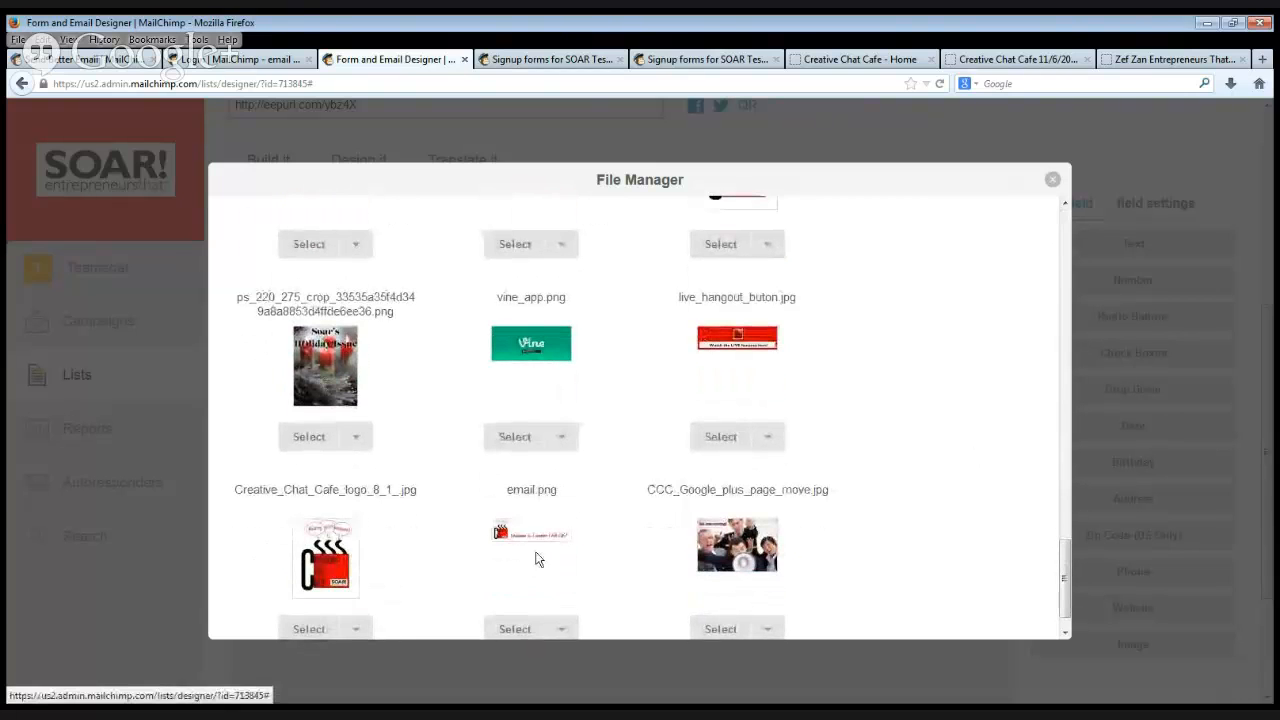
scroll(537, 558, down, 1)
scroll(535, 563, down, 2)
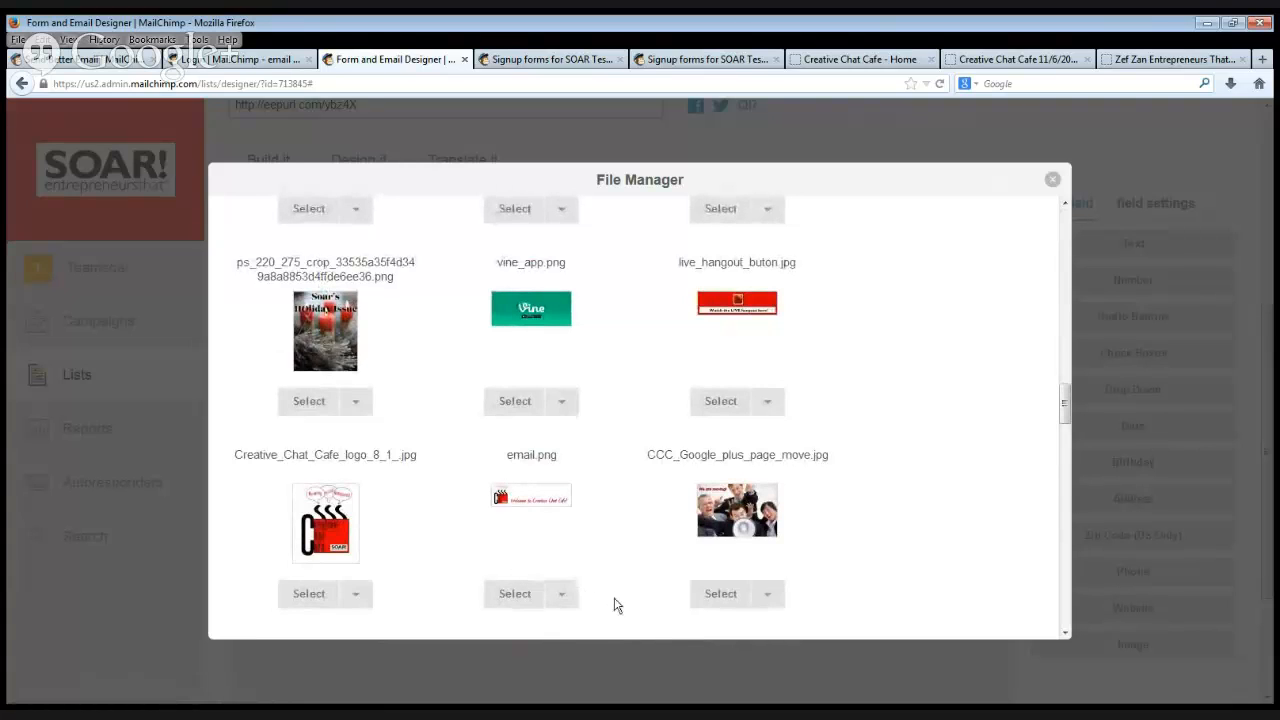
click(515, 594)
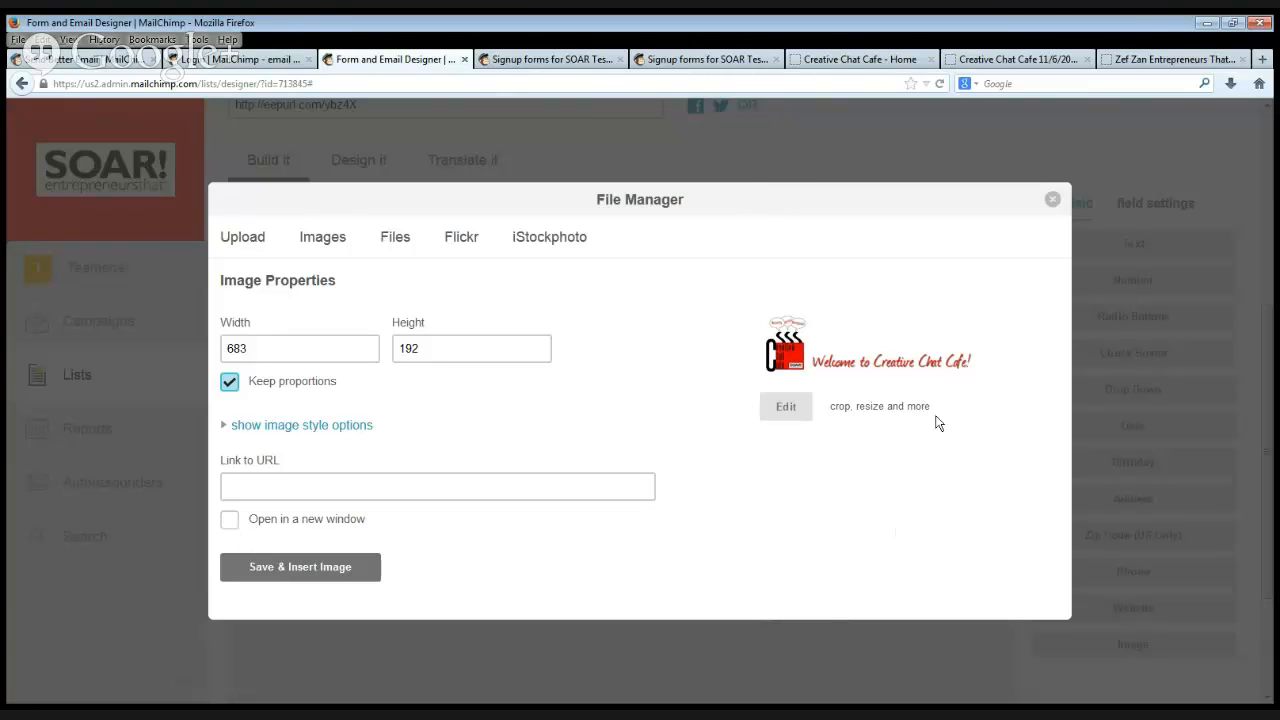
click(279, 581)
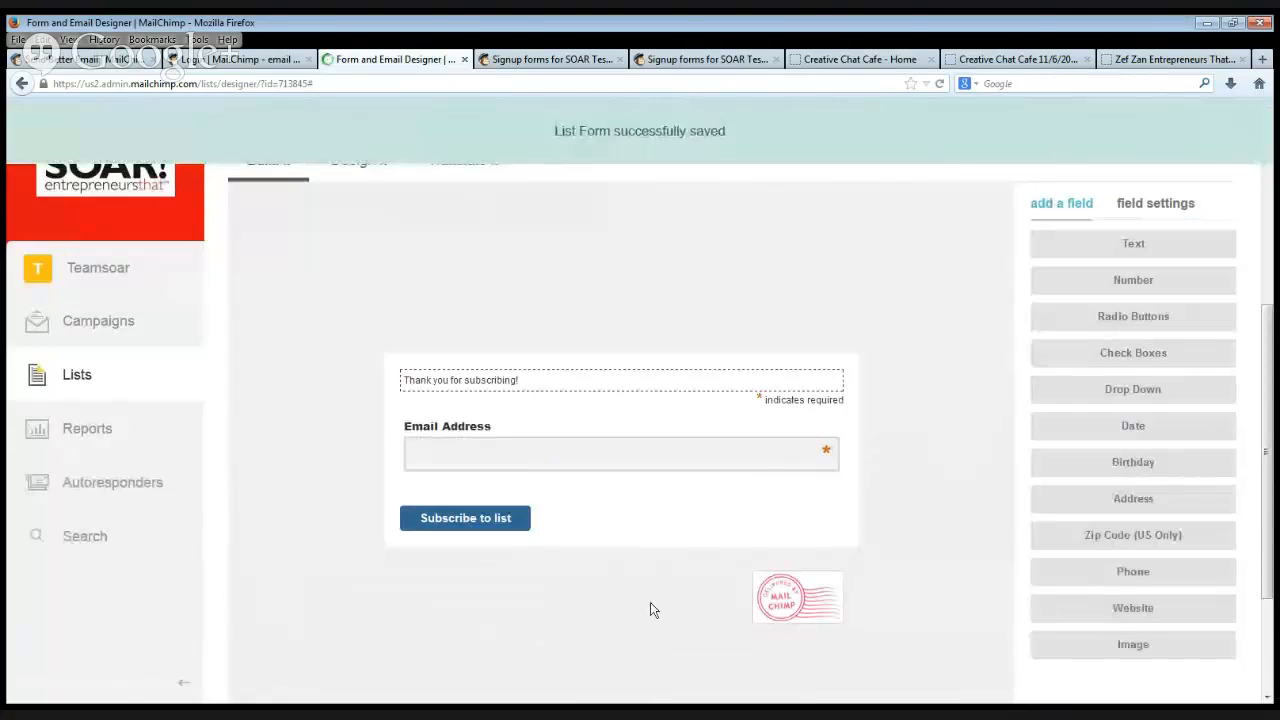
mouse_move(602, 325)
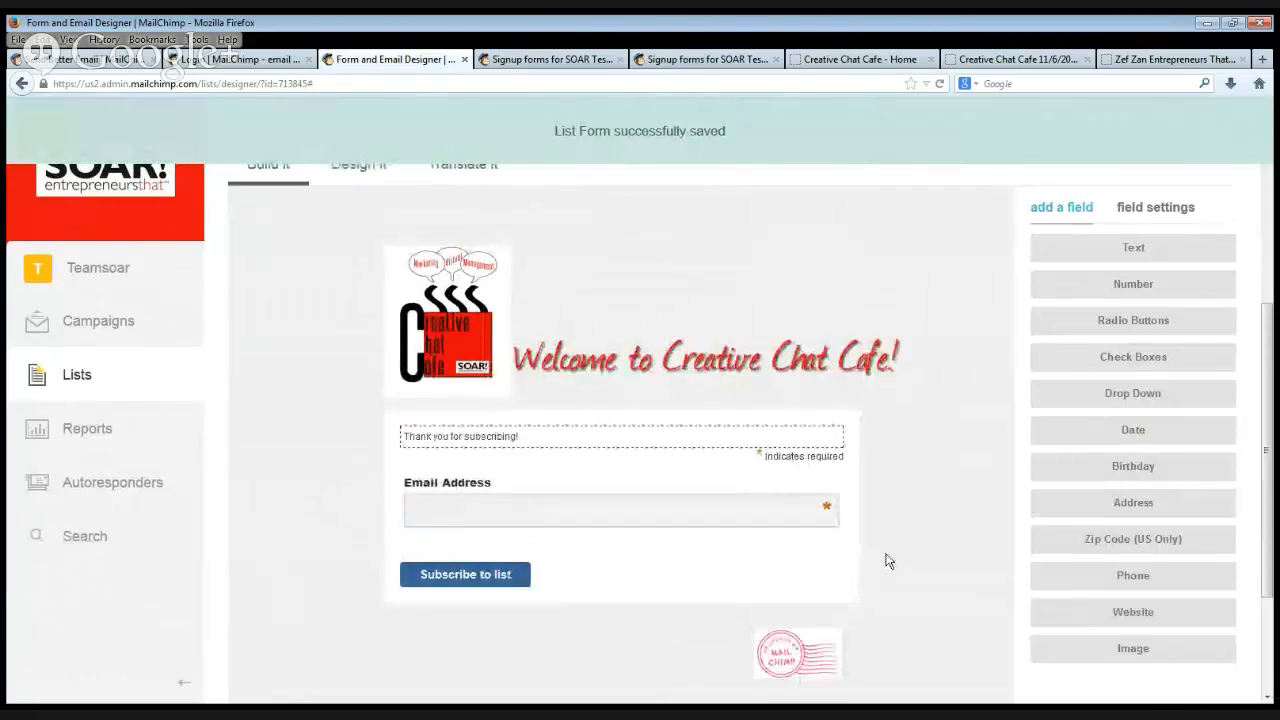
Add a text field to the form, label it "First name", and save the field.
scroll(886, 556, up, 2)
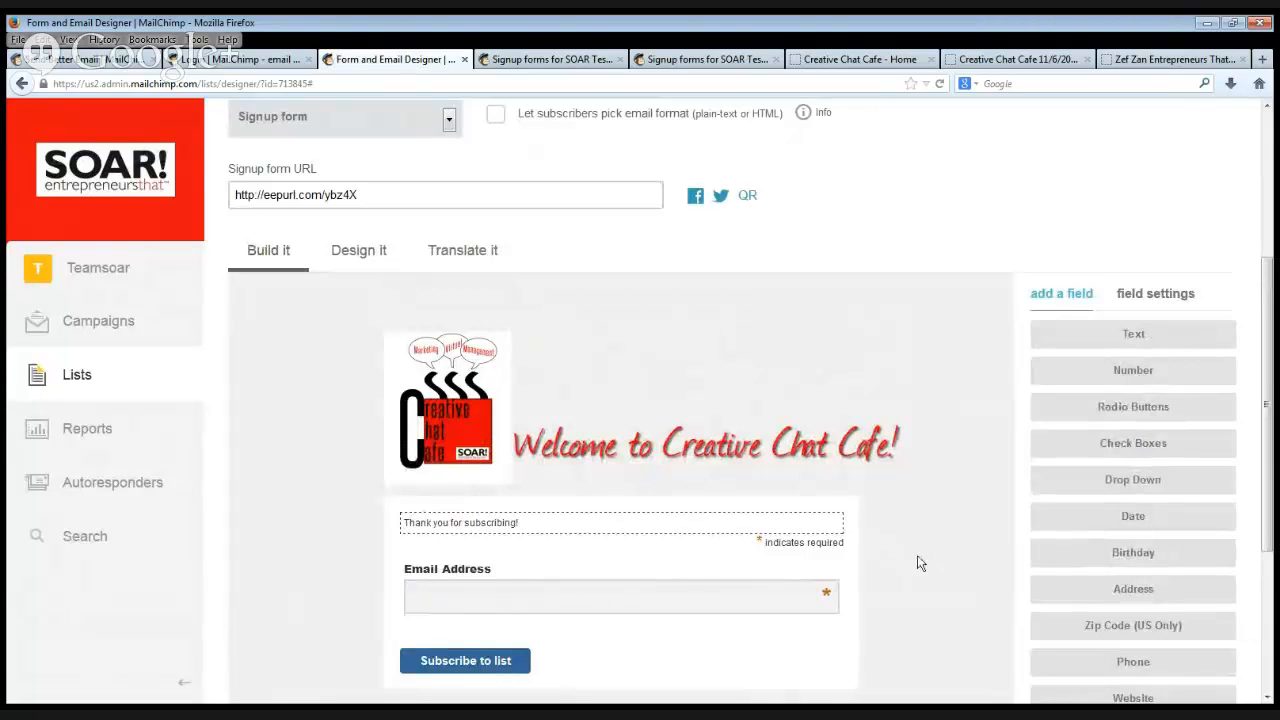
scroll(934, 520, down, 2)
scroll(947, 517, down, 1)
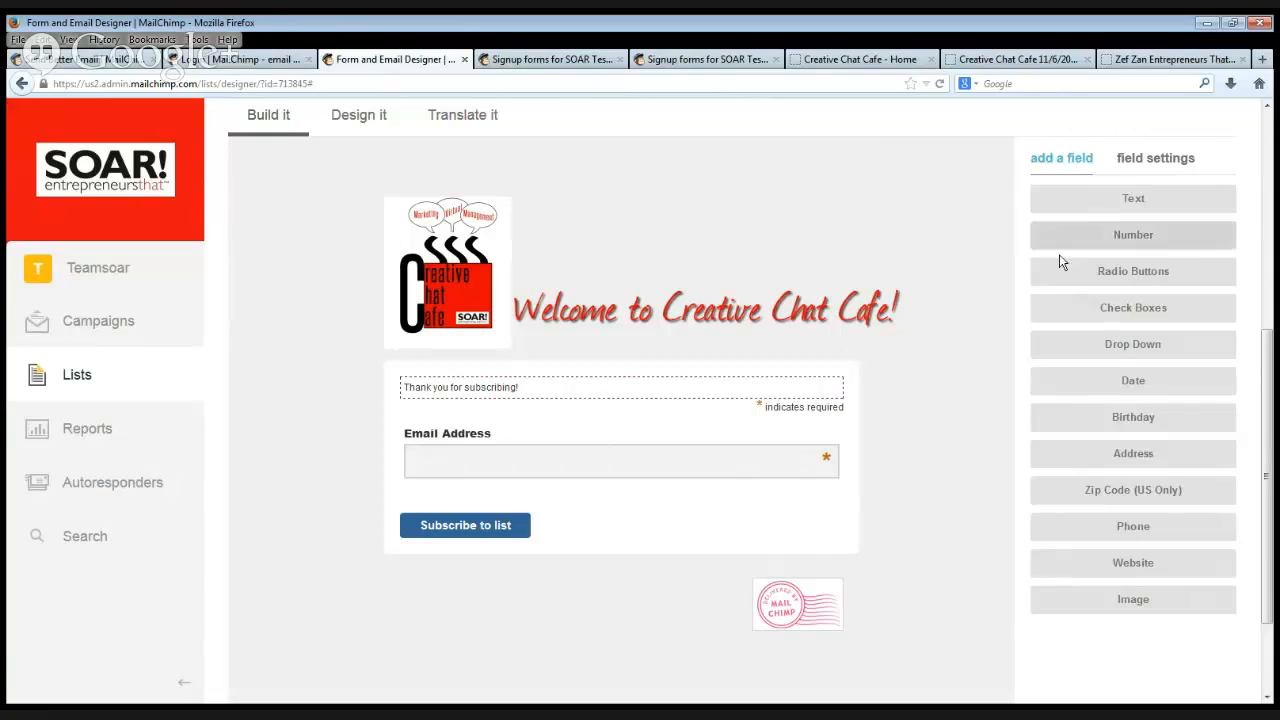
click(1115, 203)
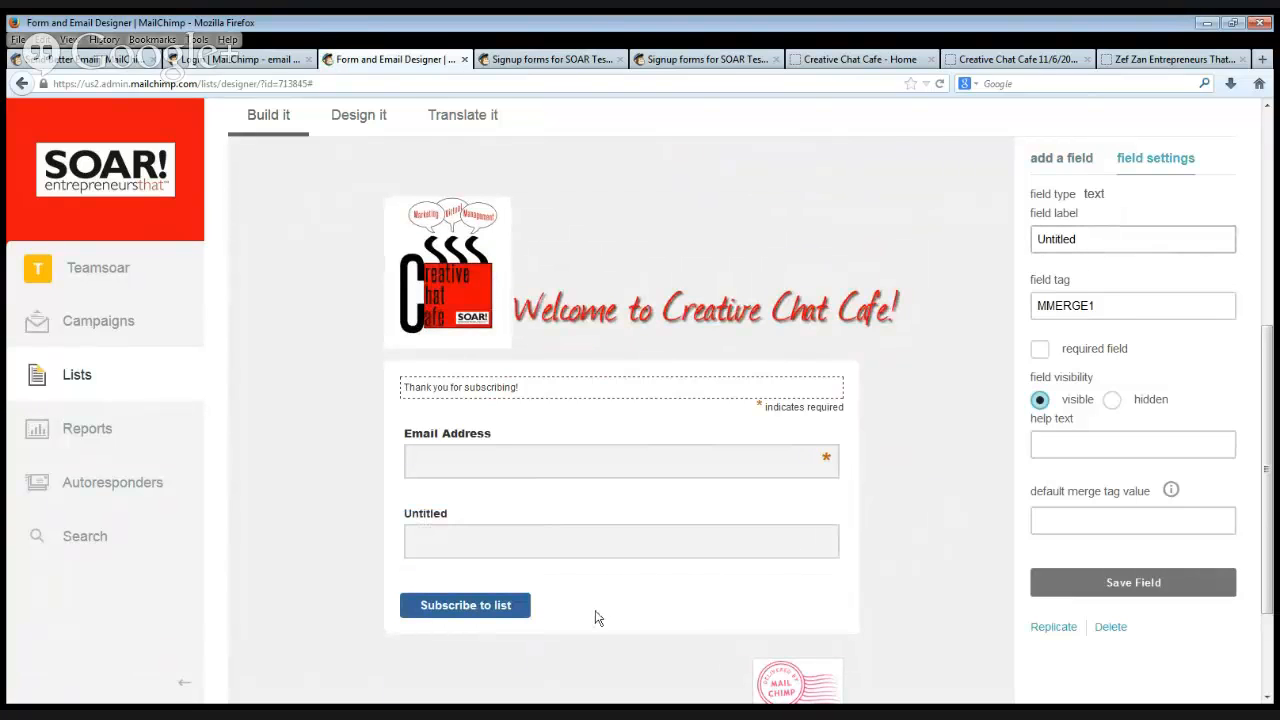
click(1170, 239)
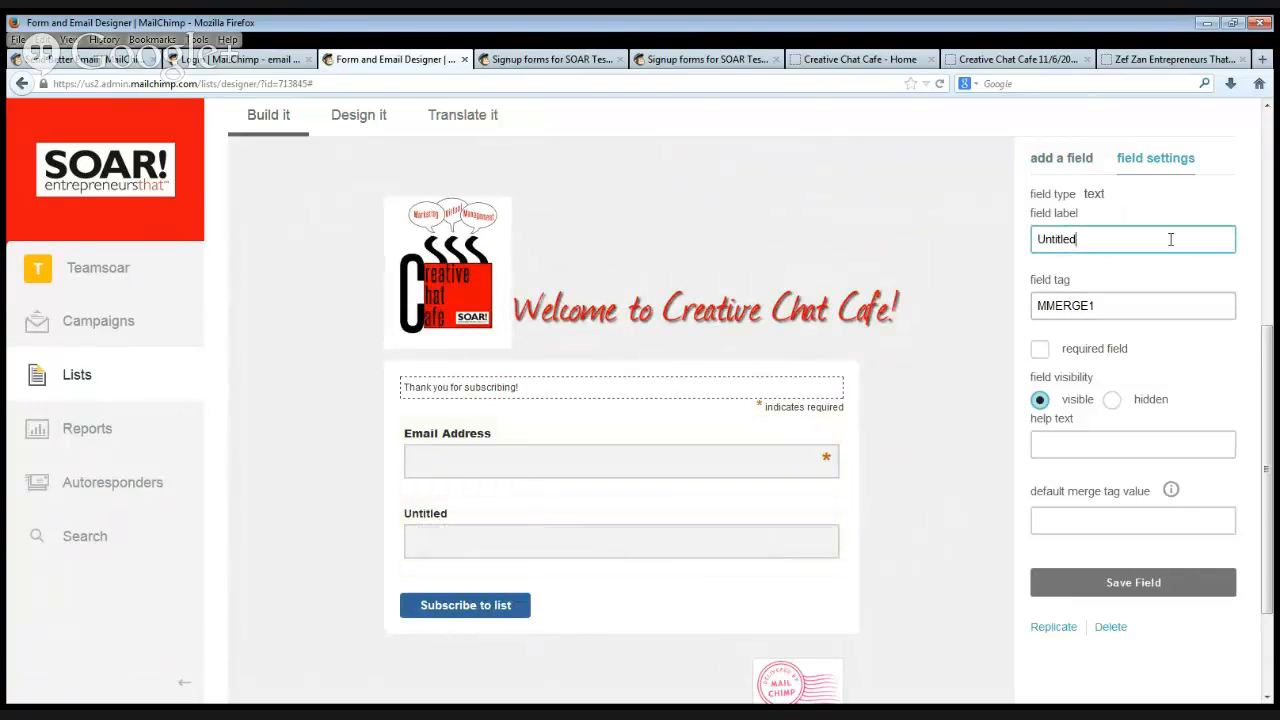
key(BackSpace)
text(Firt nam)
key(BackSpace)
key(BackSpace)
key(BackSpace)
text(me)
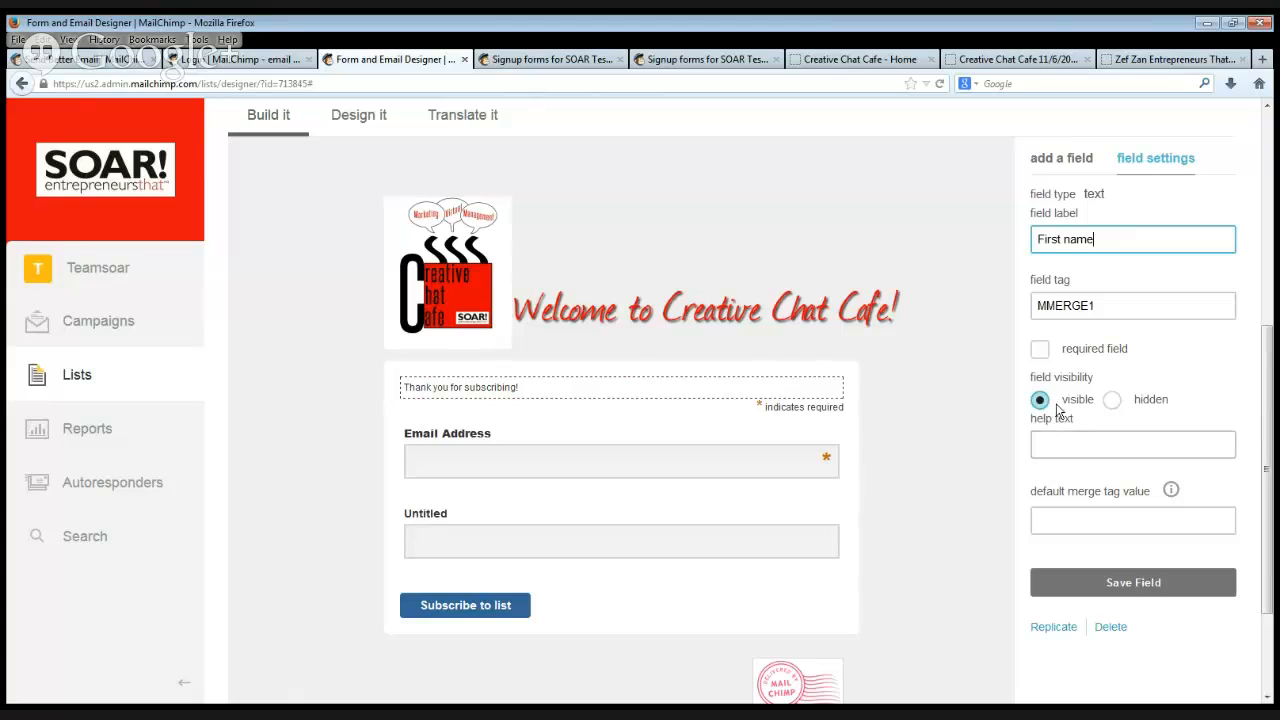
click(1093, 596)
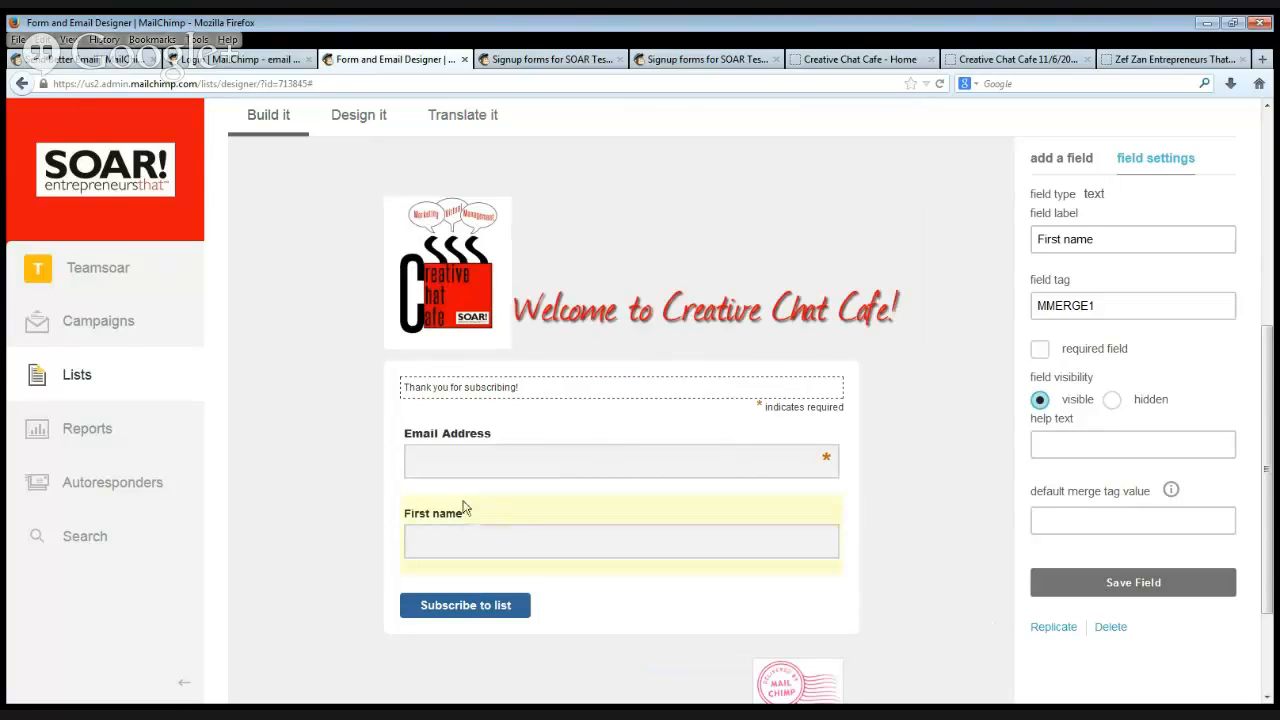
Try to move the First name field above the Email Address field.
drag(534, 509, 546, 383)
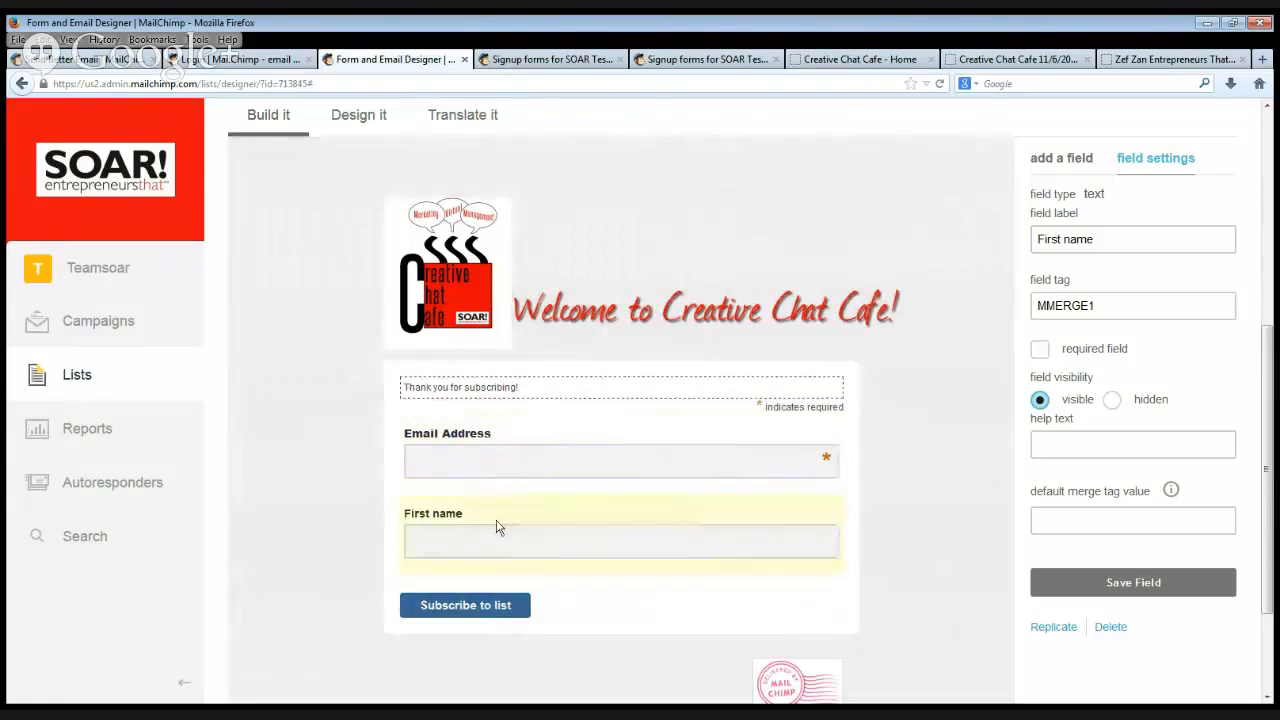
drag(494, 529, 500, 381)
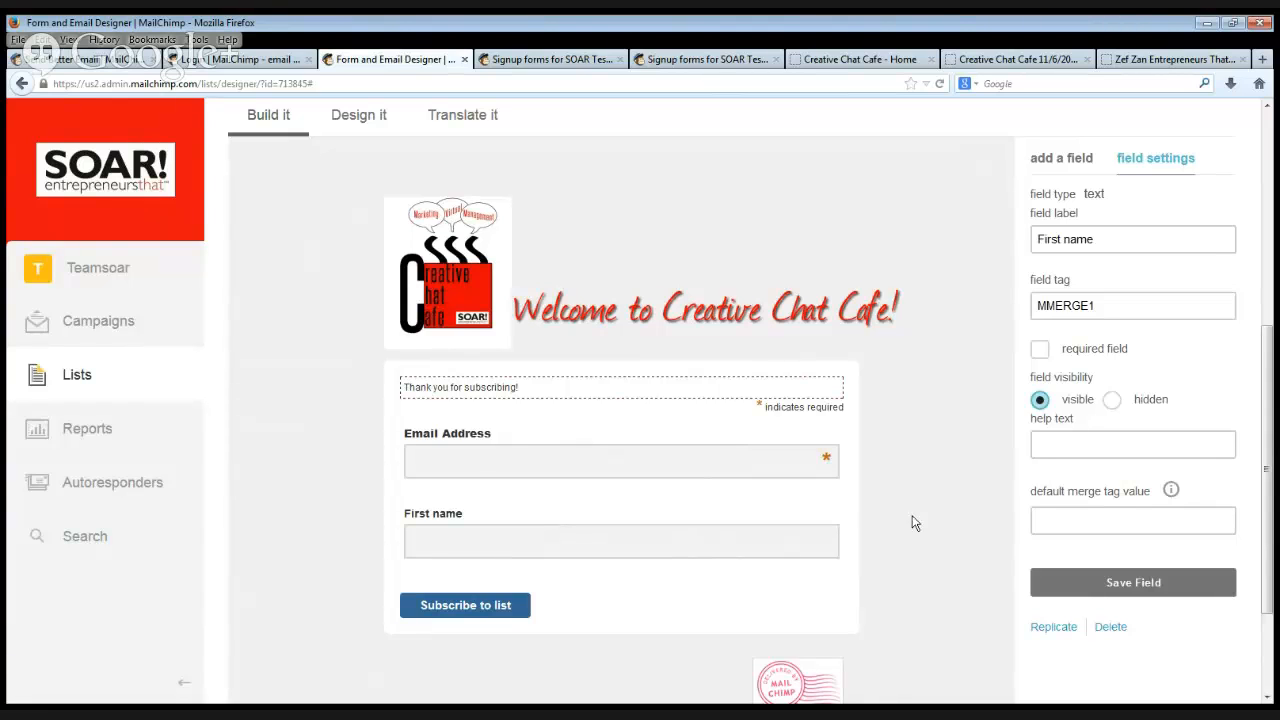
Copy the signup form URL and open it in a new browser tab to preview the hosted form.
scroll(912, 522, up, 2)
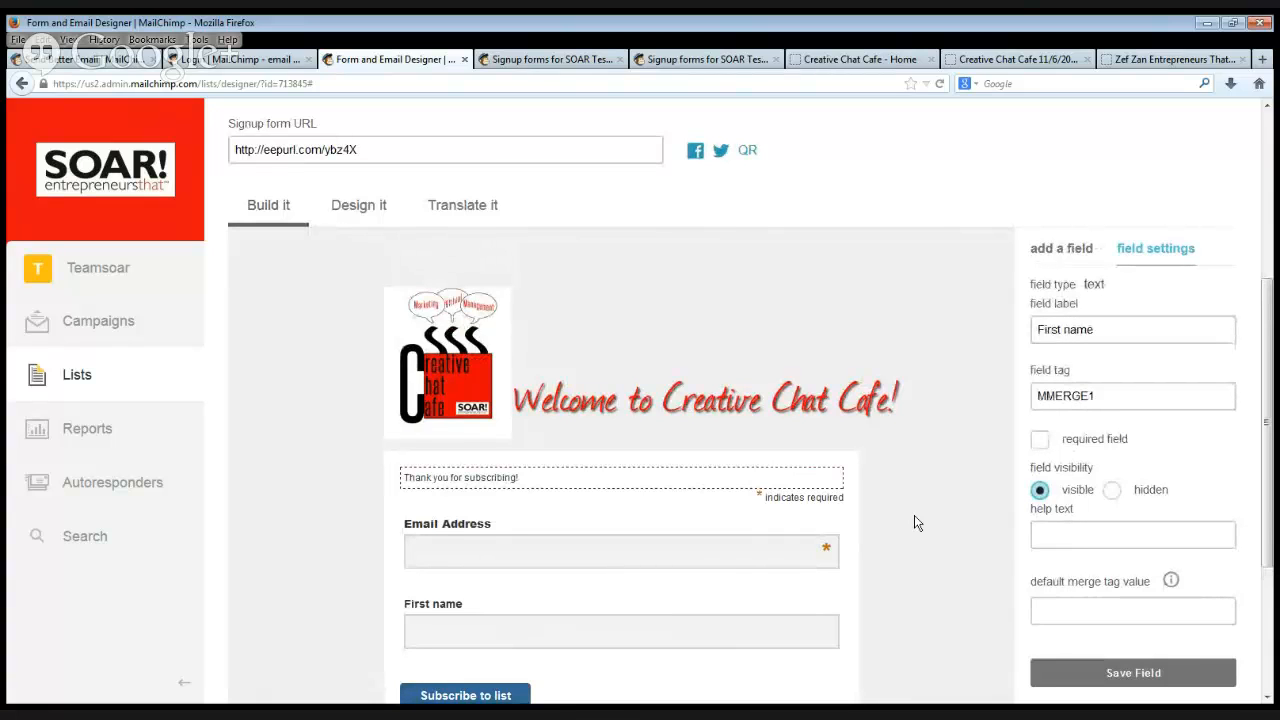
scroll(760, 310, up, 3)
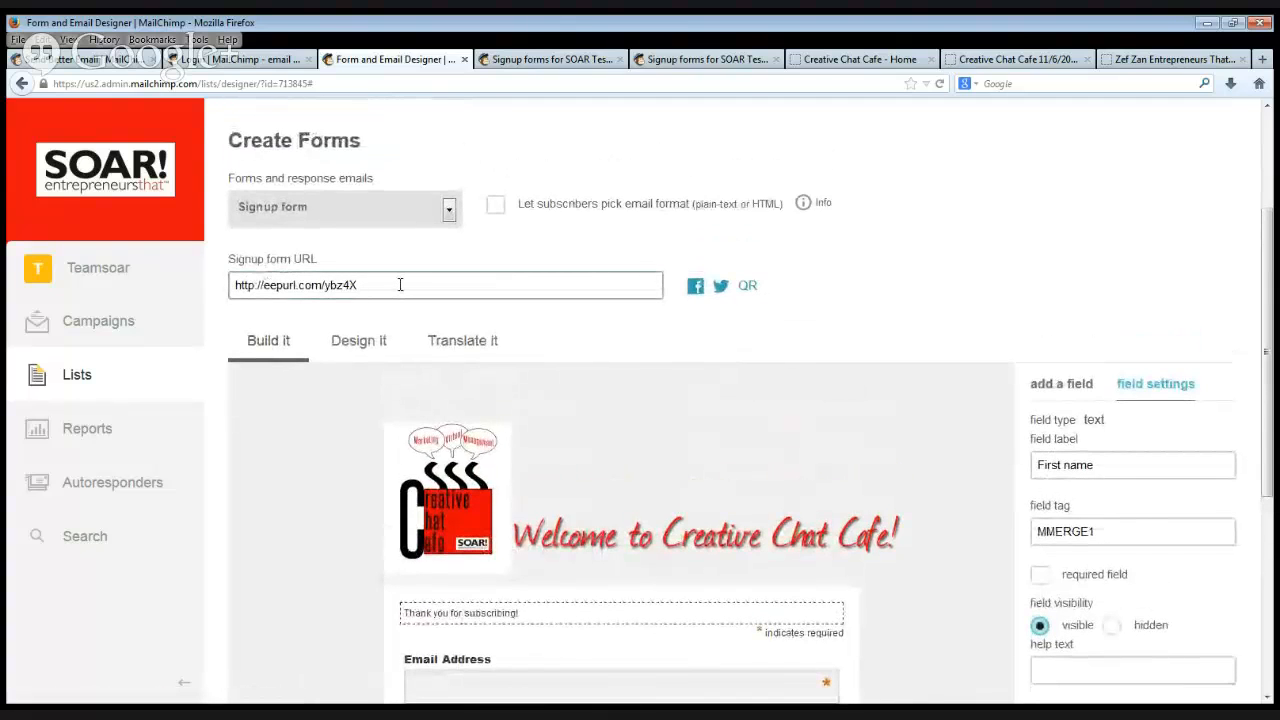
drag(398, 285, 219, 285)
key(ctrl+c)
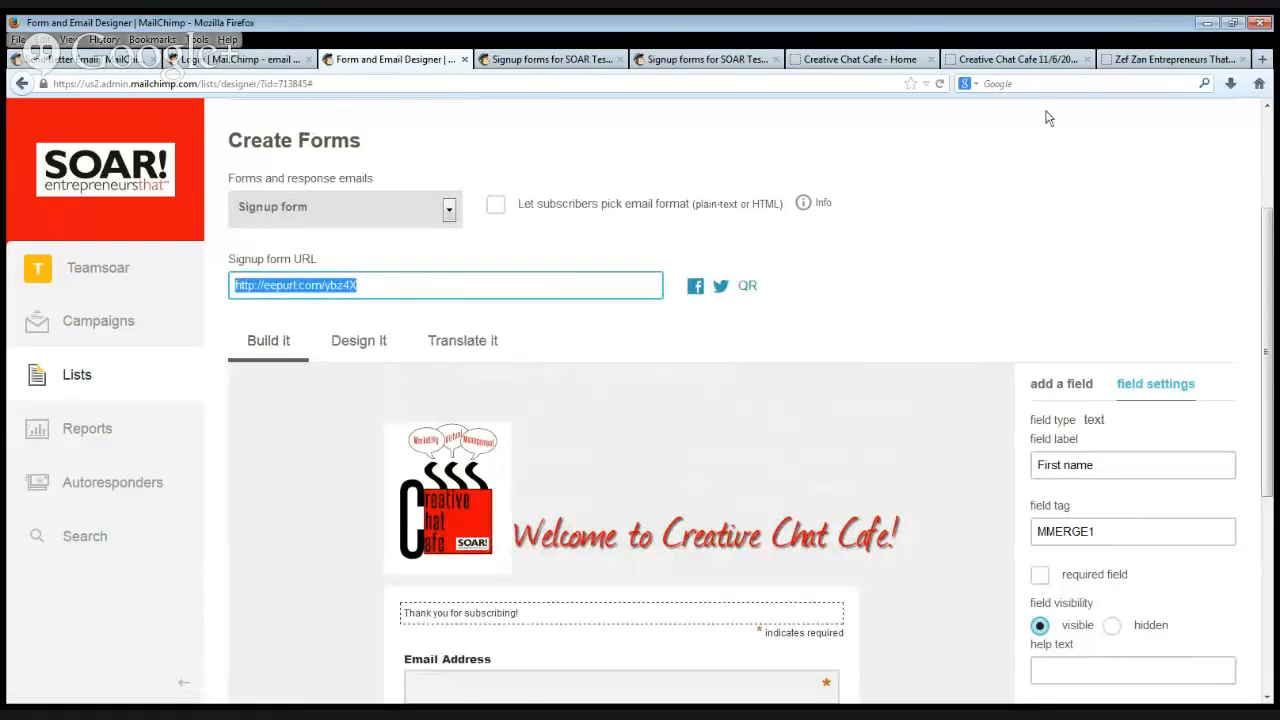
click(1263, 63)
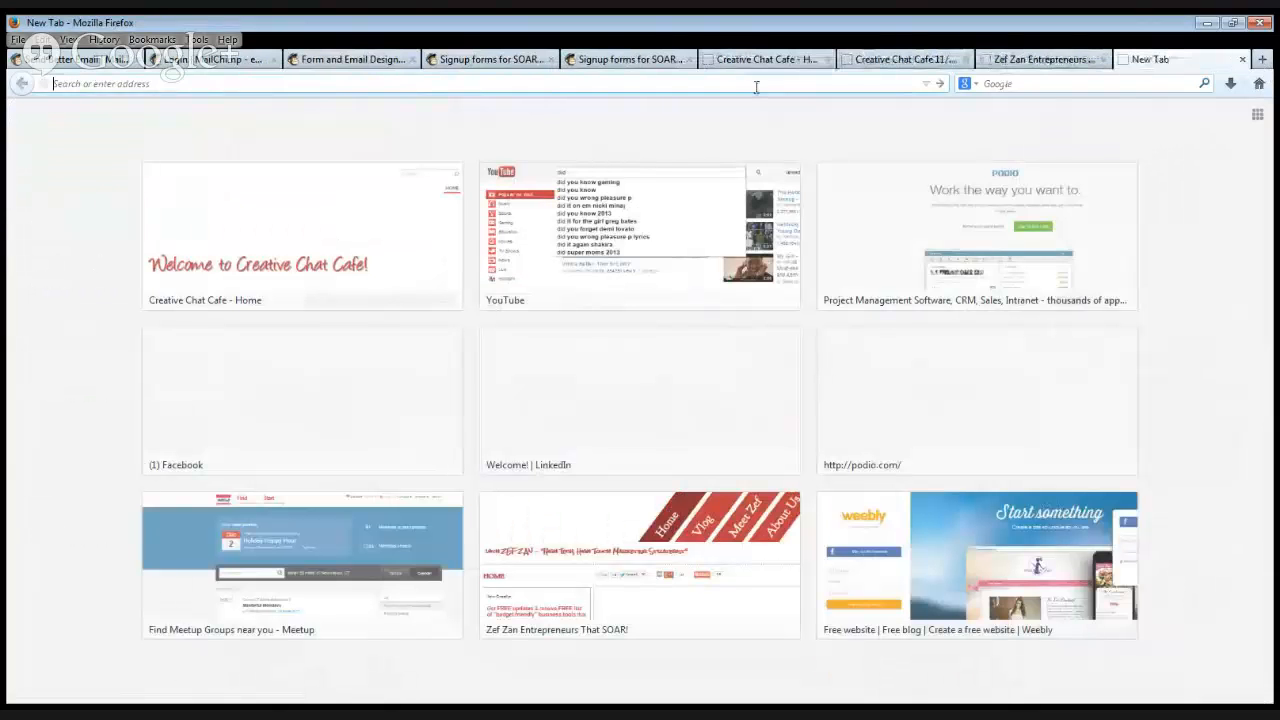
key(ctrl+v)
key(Return)
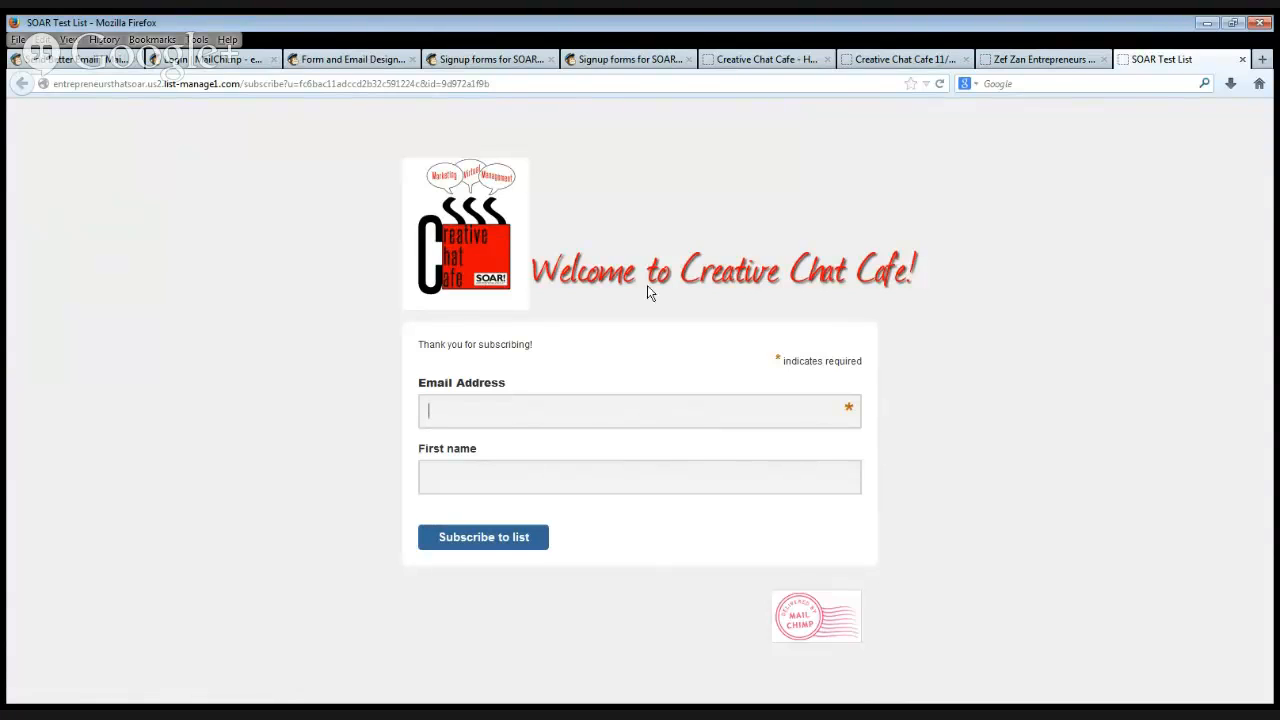
Compare the hosted SOAR Test List form with the Creative Chat Cafe home page.
click(603, 62)
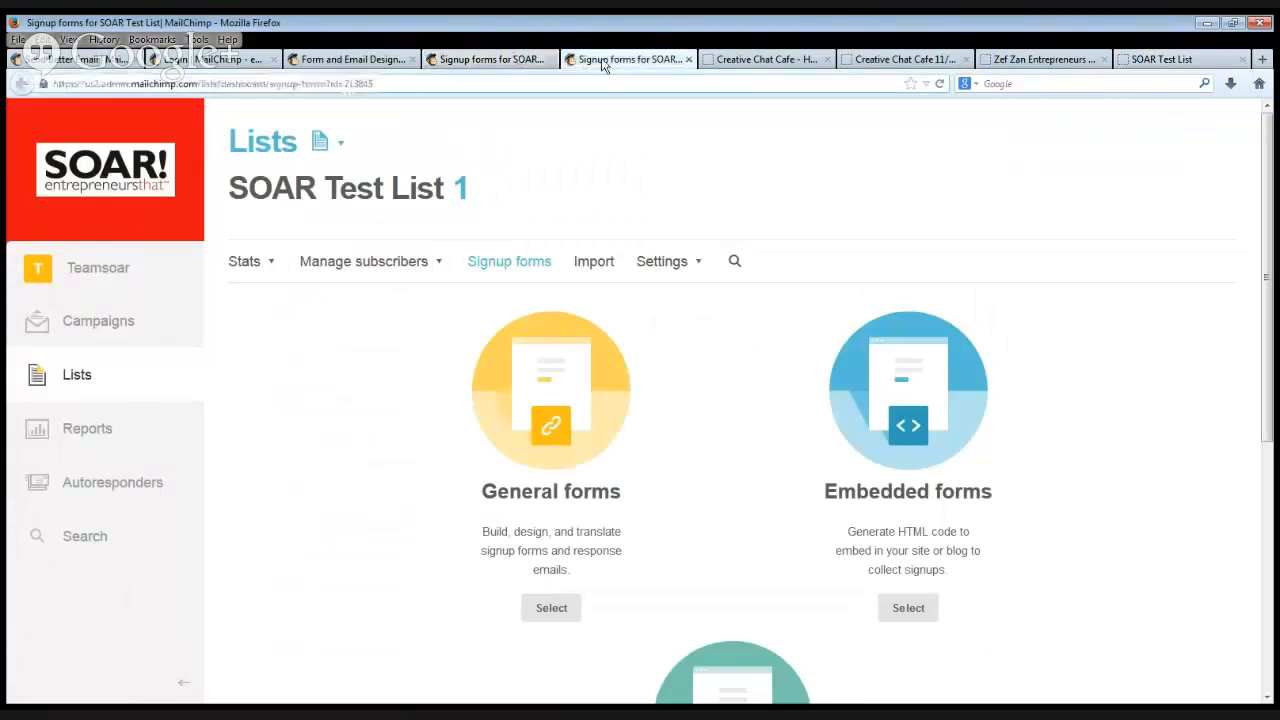
click(737, 62)
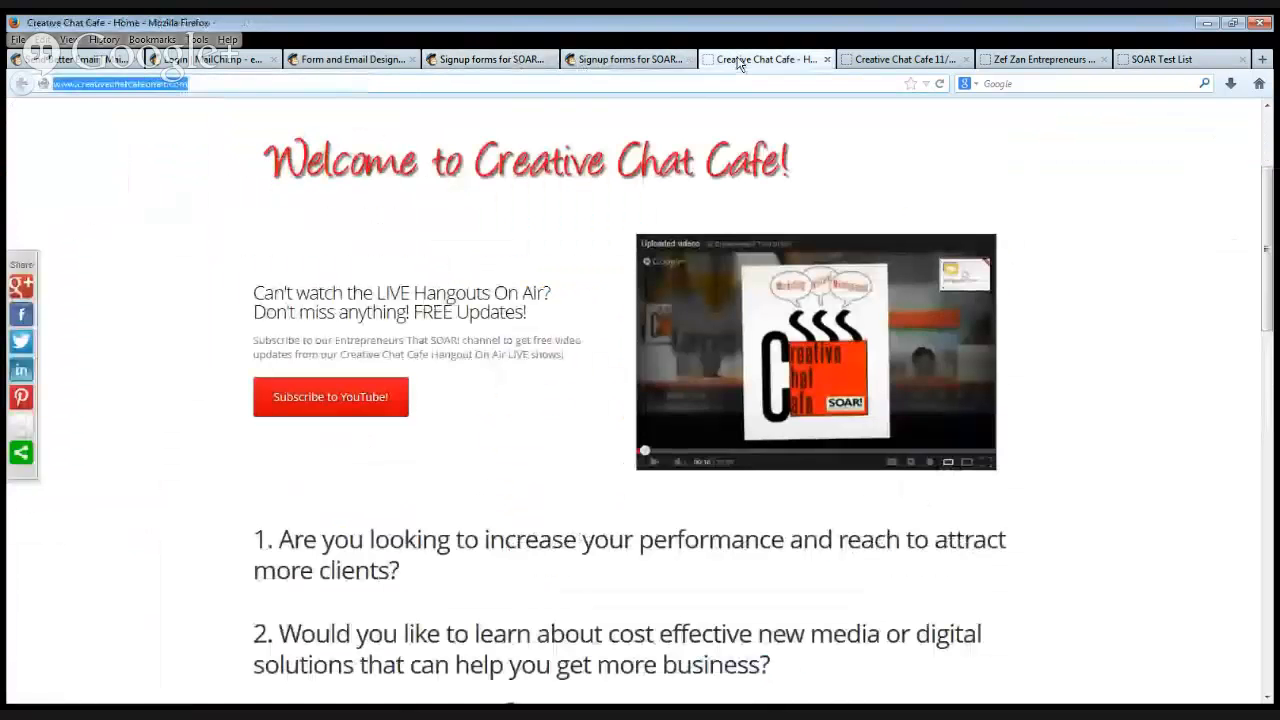
click(1180, 59)
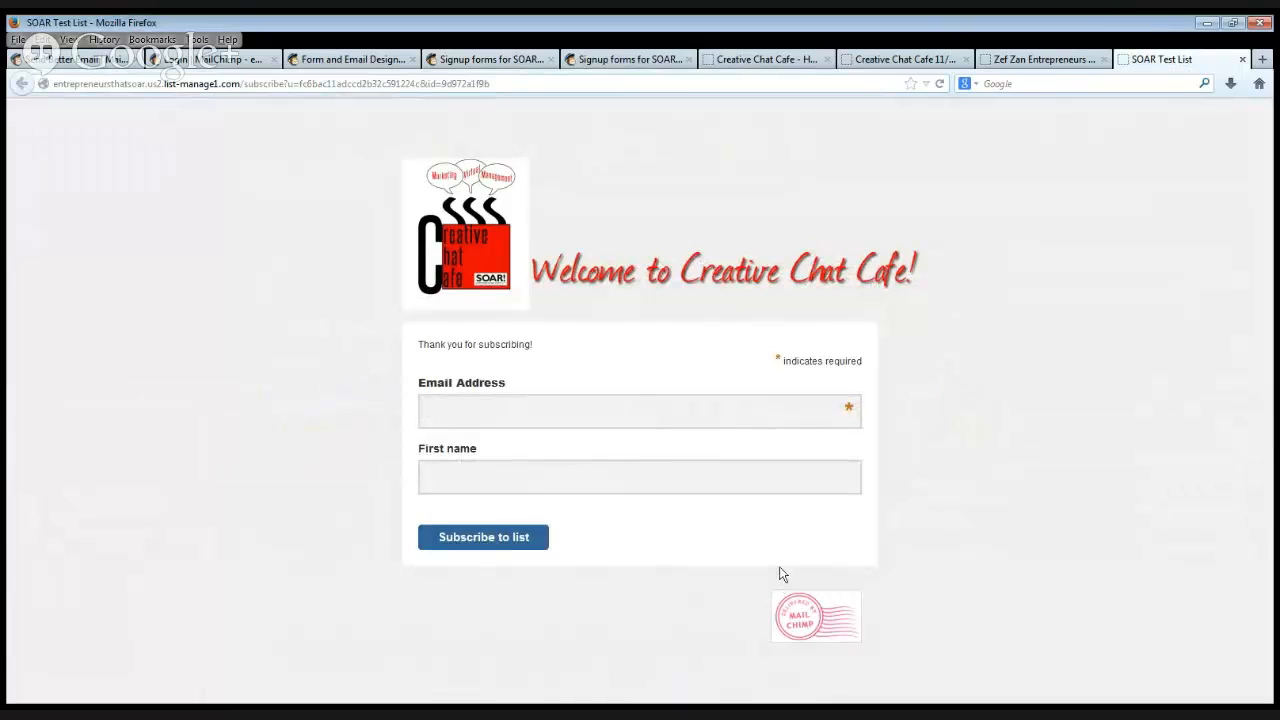
Open the general forms designer for SOAR Test List and bring the signup form's build area into view.
click(654, 62)
click(552, 610)
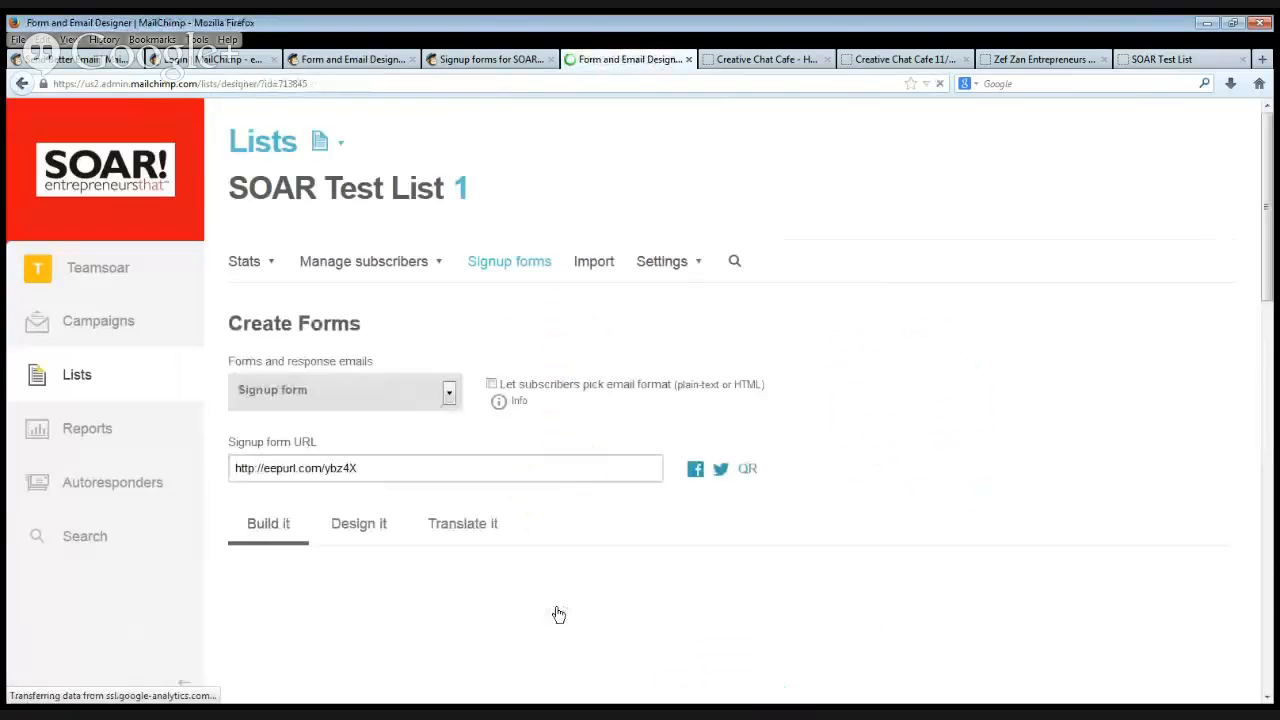
scroll(1058, 466, down, 1)
scroll(1040, 470, down, 5)
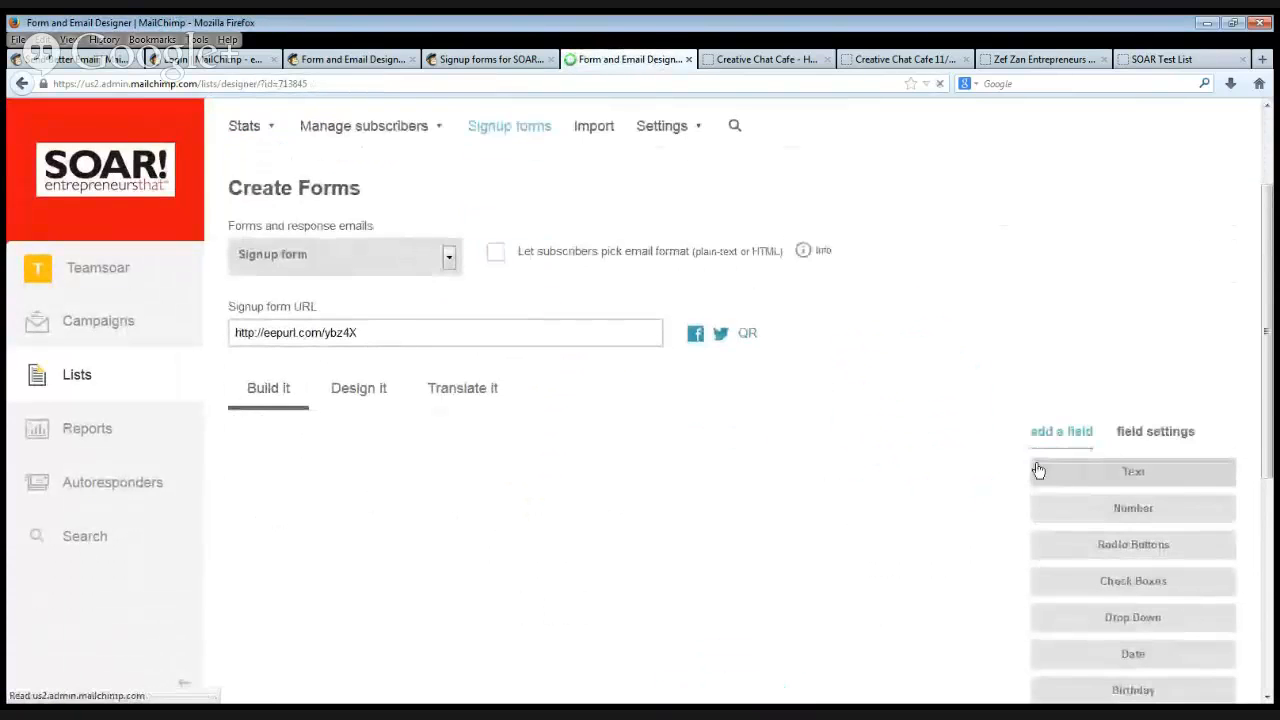
scroll(1010, 477, down, 3)
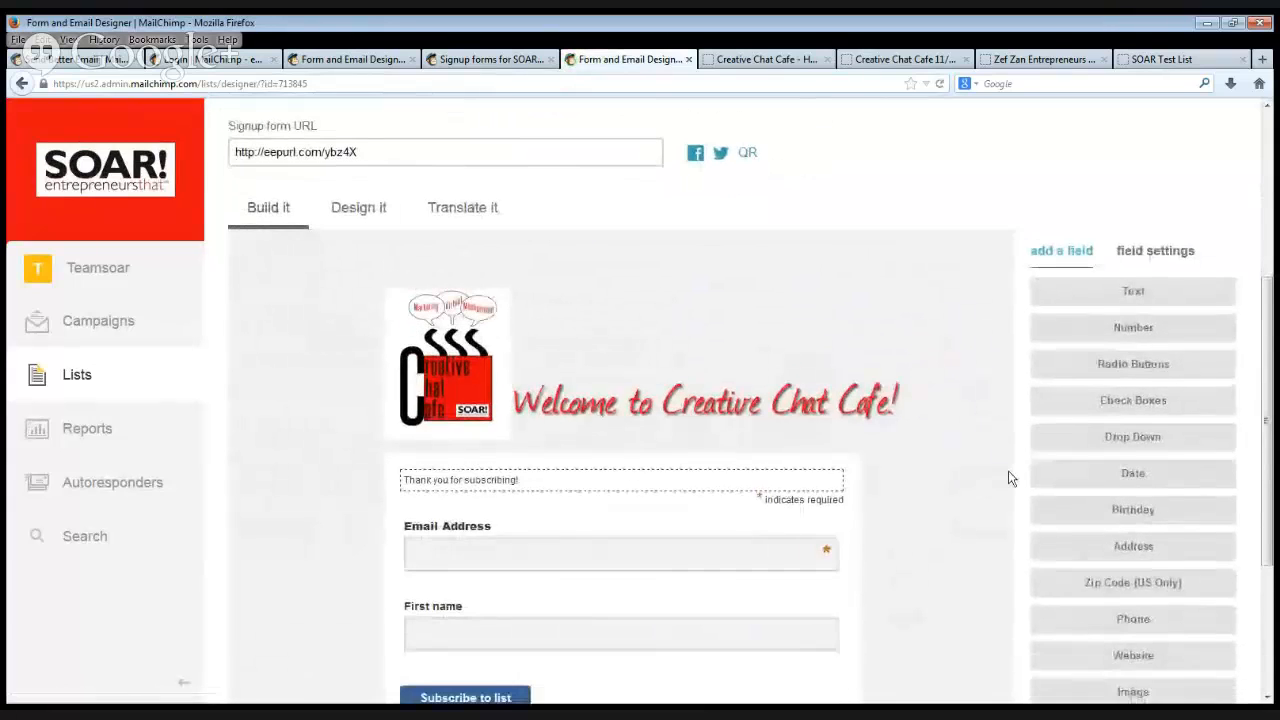
Review the signup form's page design settings for the background, header and outer wrapper.
scroll(1008, 481, up, 3)
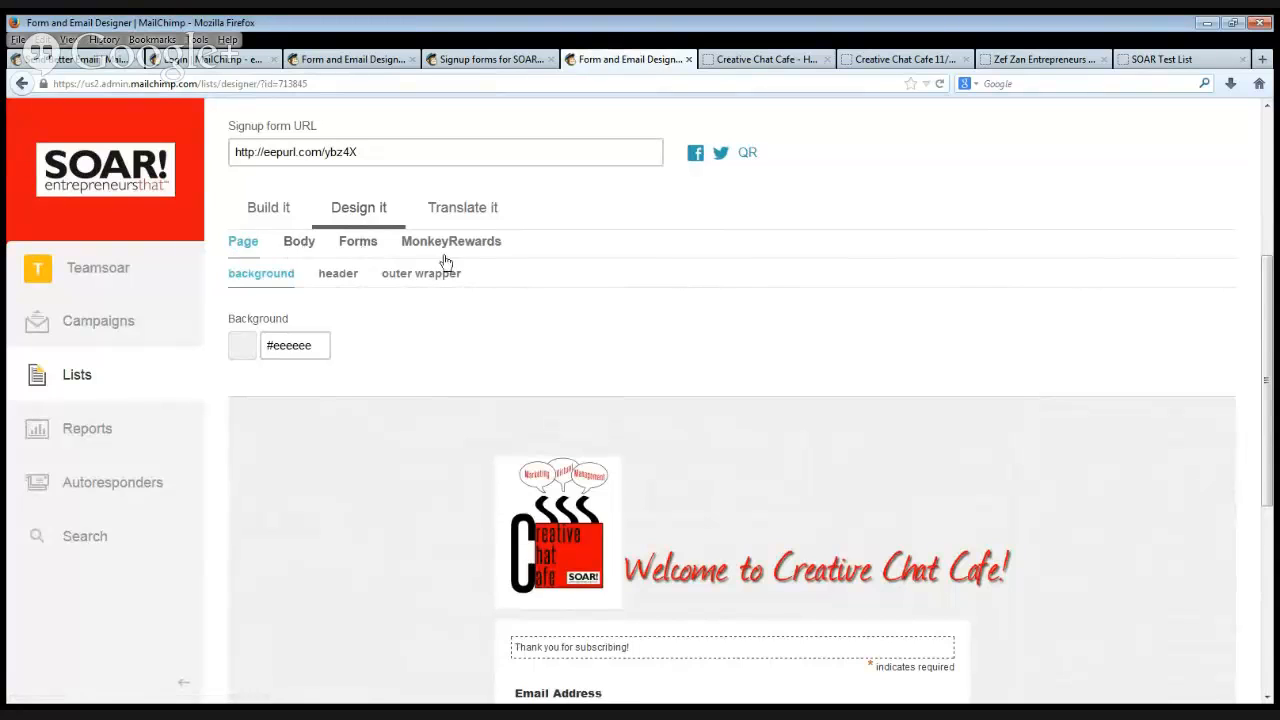
scroll(812, 290, down, 2)
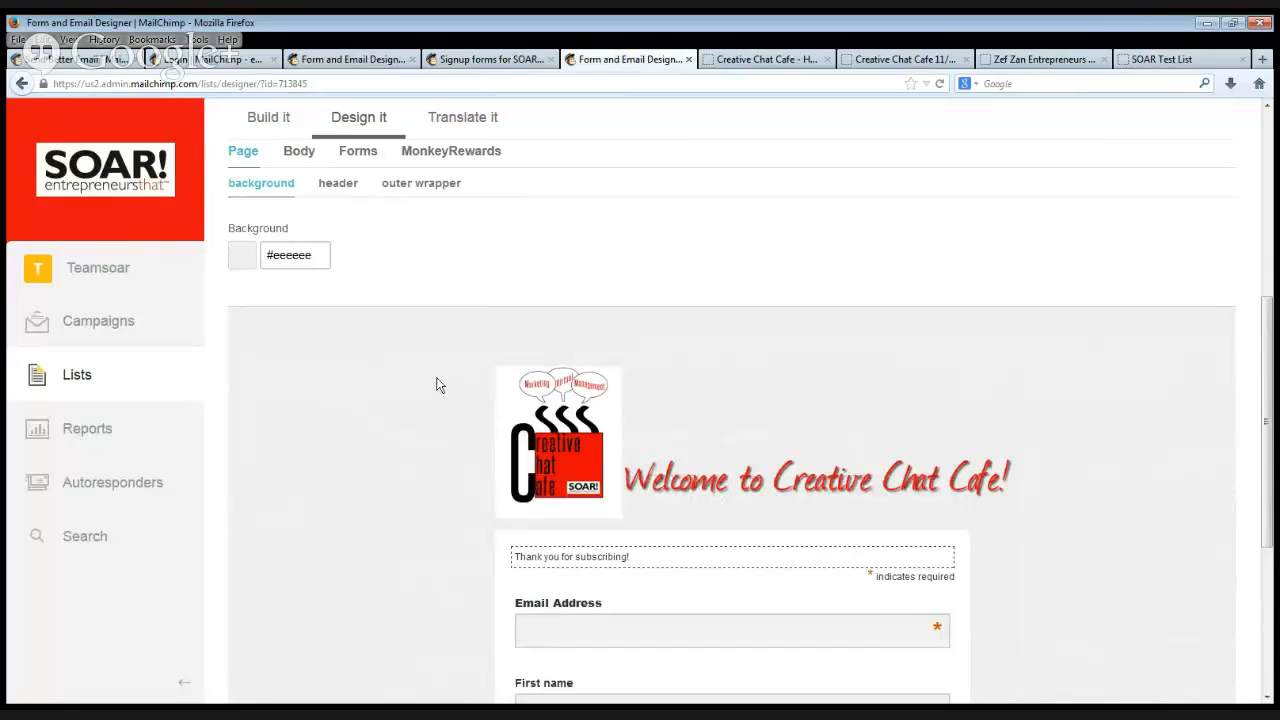
click(339, 186)
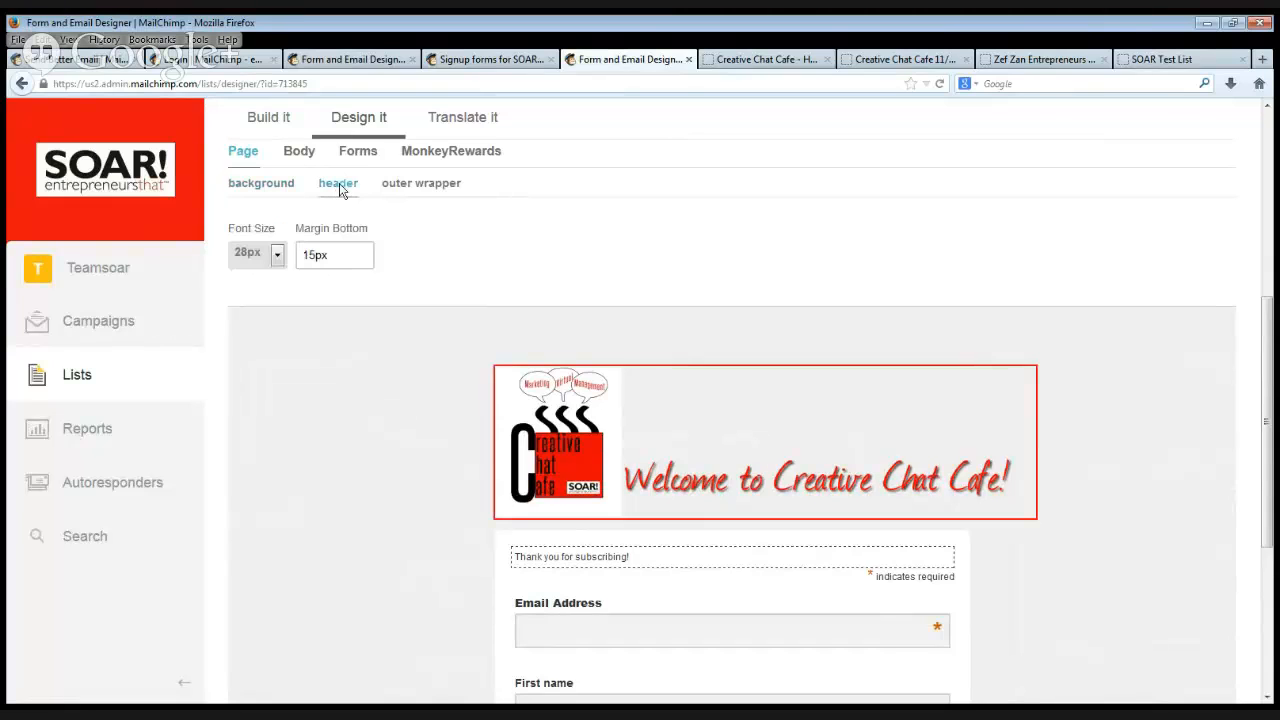
mouse_move(522, 395)
click(415, 189)
mouse_move(1014, 449)
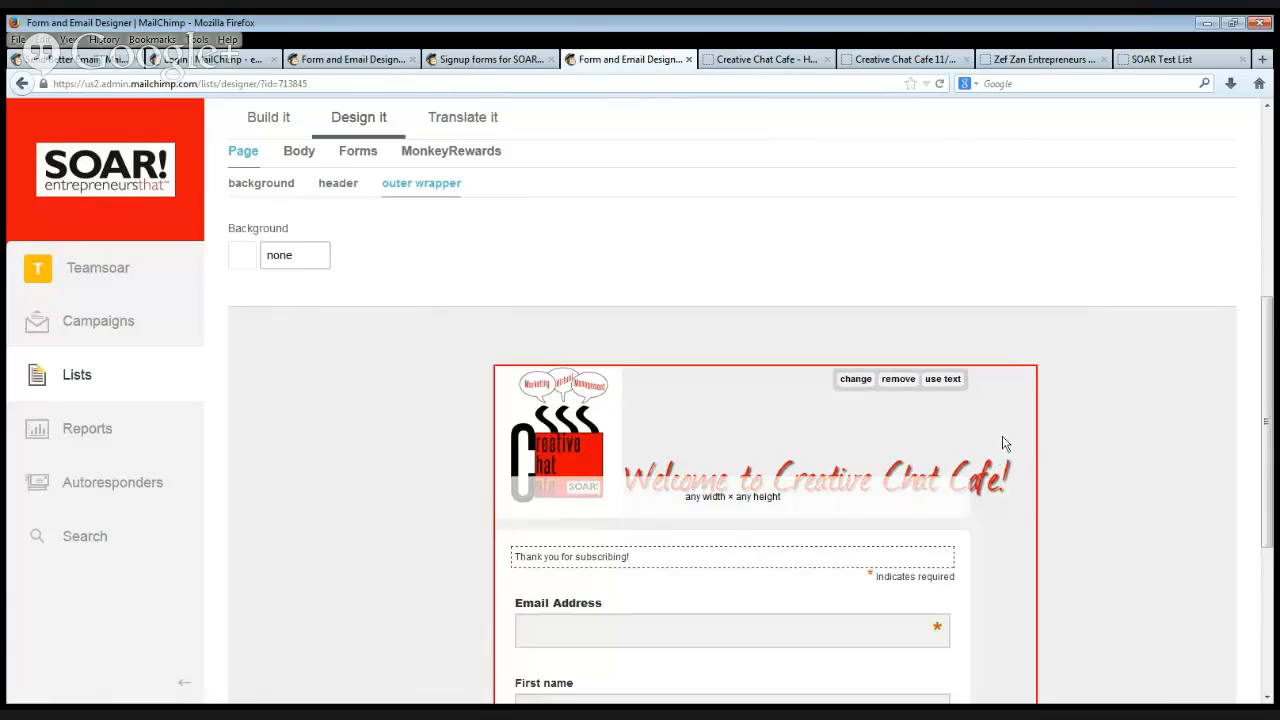
Examine the signup form preview within the outer wrapper, from the header image down to the Subscribe to list button.
scroll(1013, 420, down, 1)
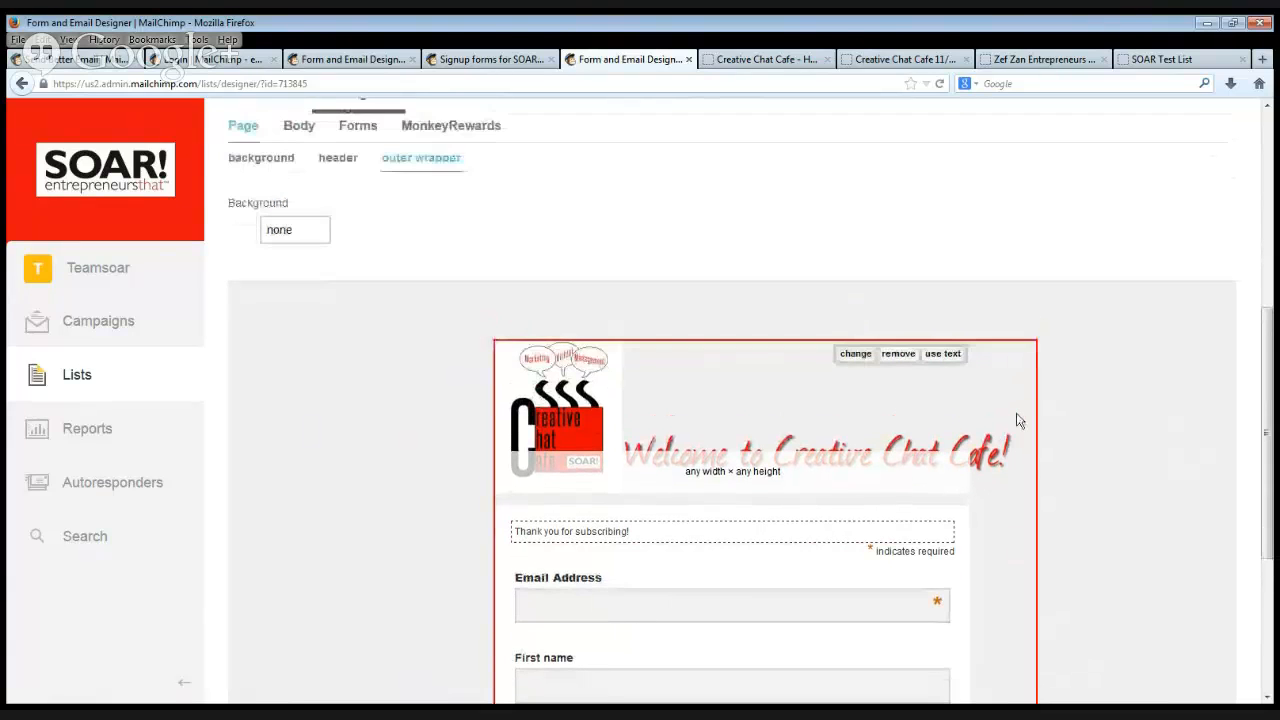
scroll(1016, 420, up, 1)
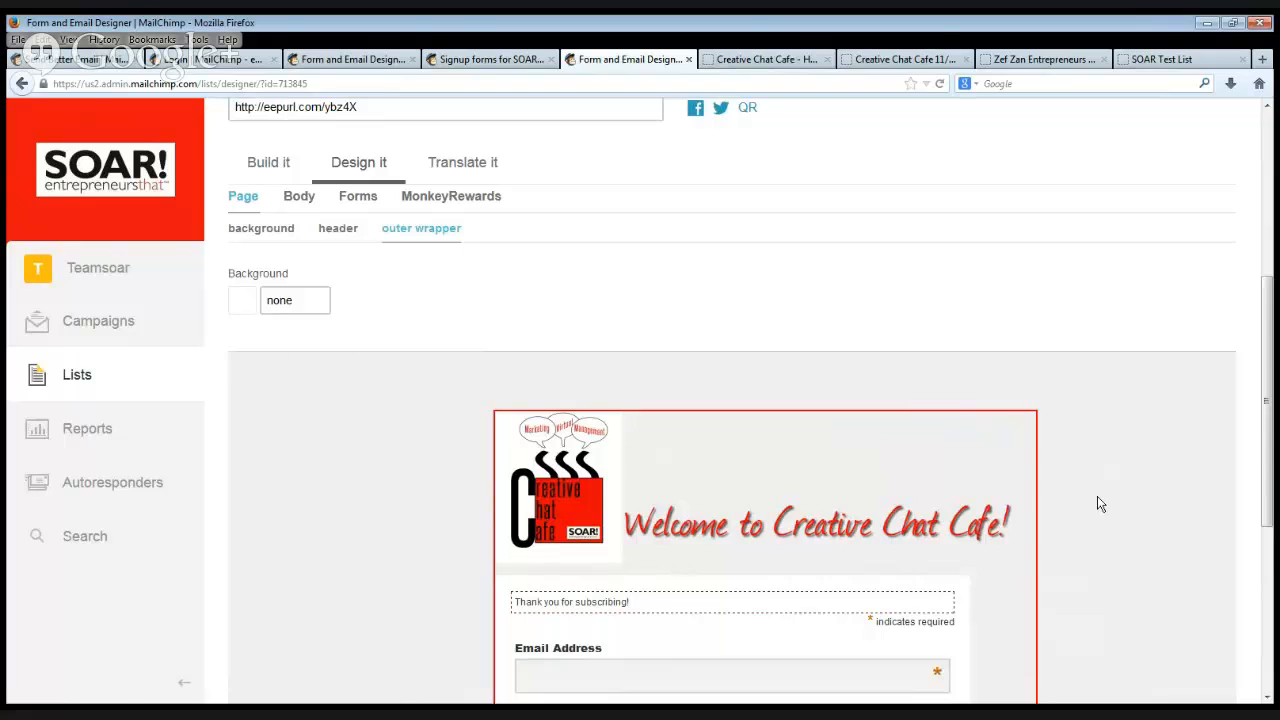
scroll(1098, 504, up, 2)
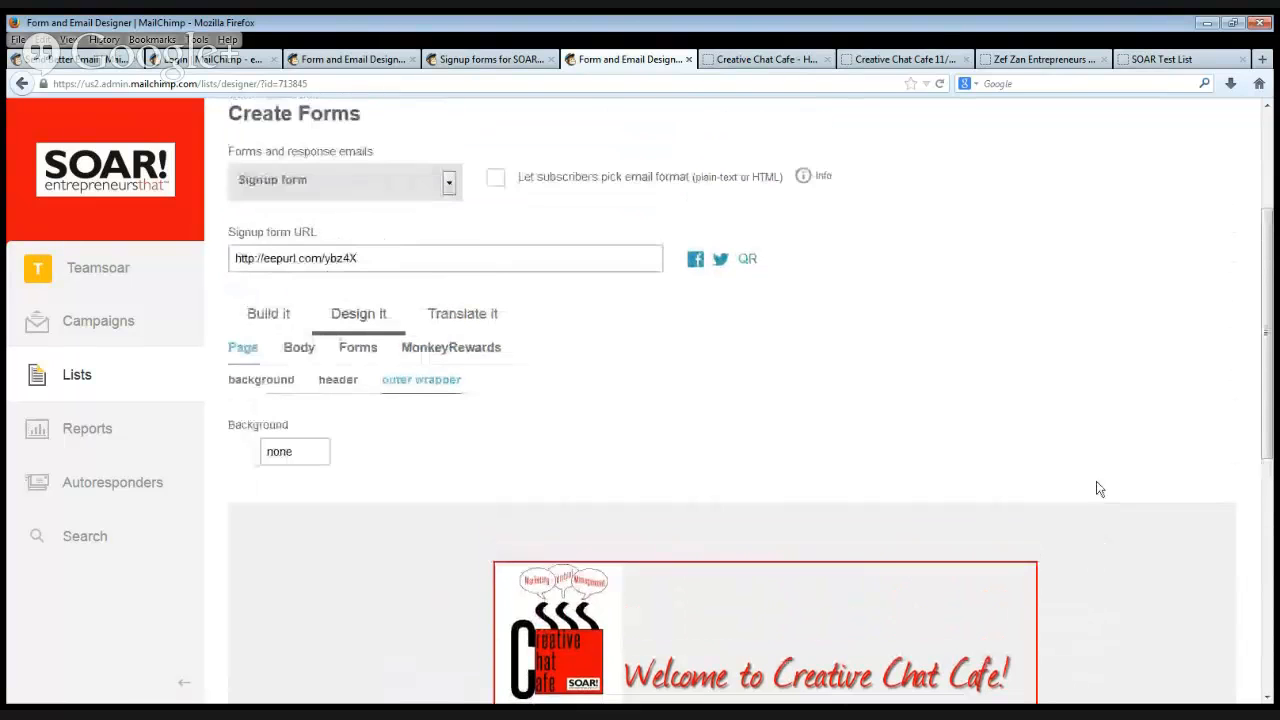
scroll(1098, 488, up, 1)
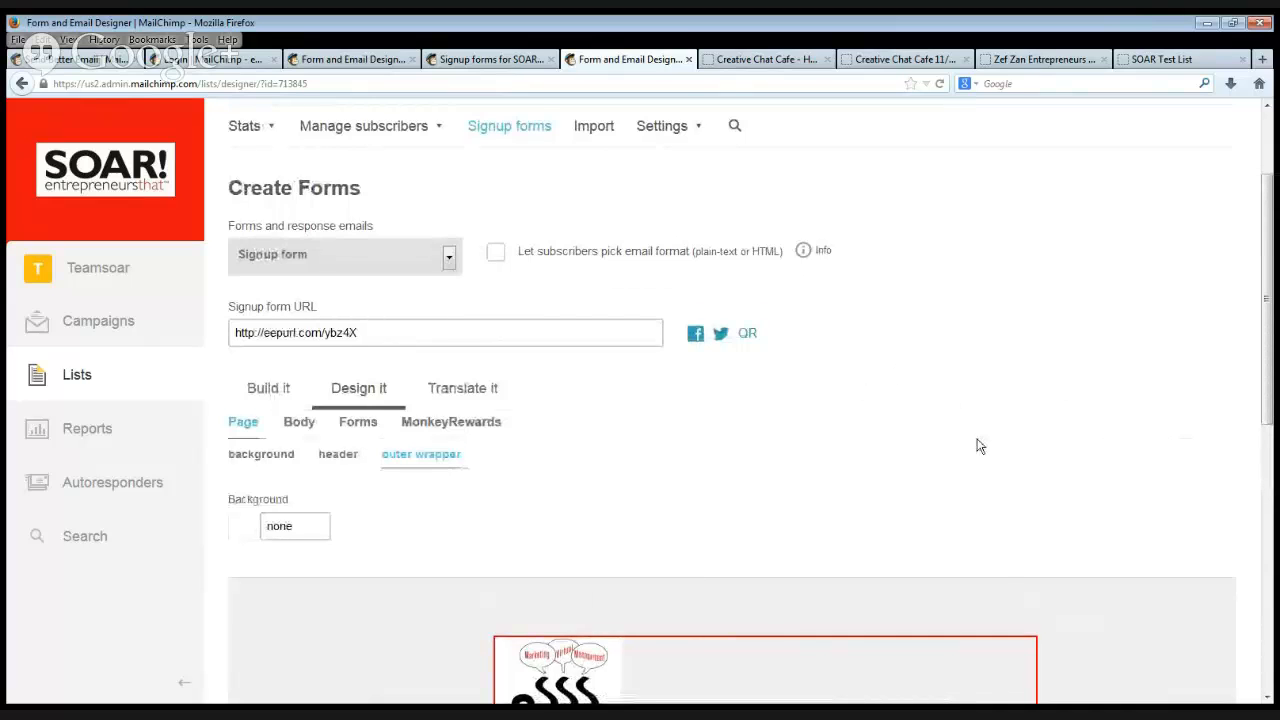
scroll(977, 446, down, 1)
scroll(982, 446, down, 2)
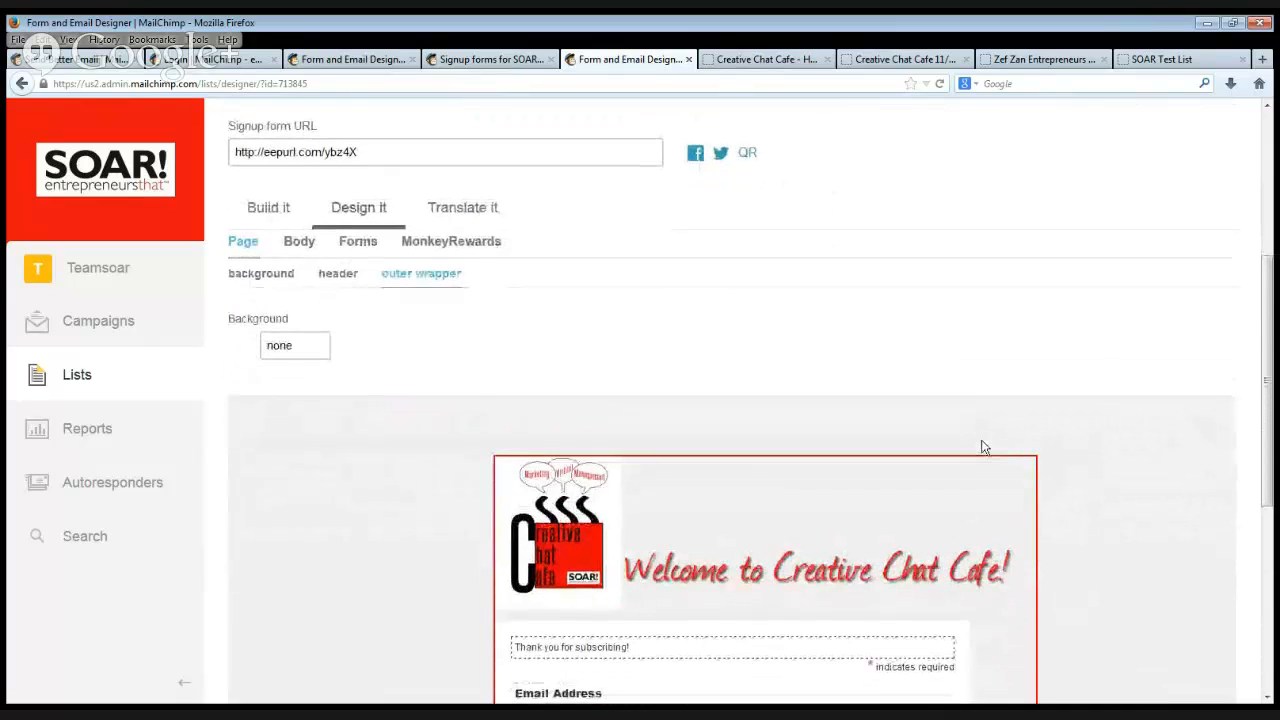
scroll(990, 450, down, 2)
scroll(993, 452, down, 1)
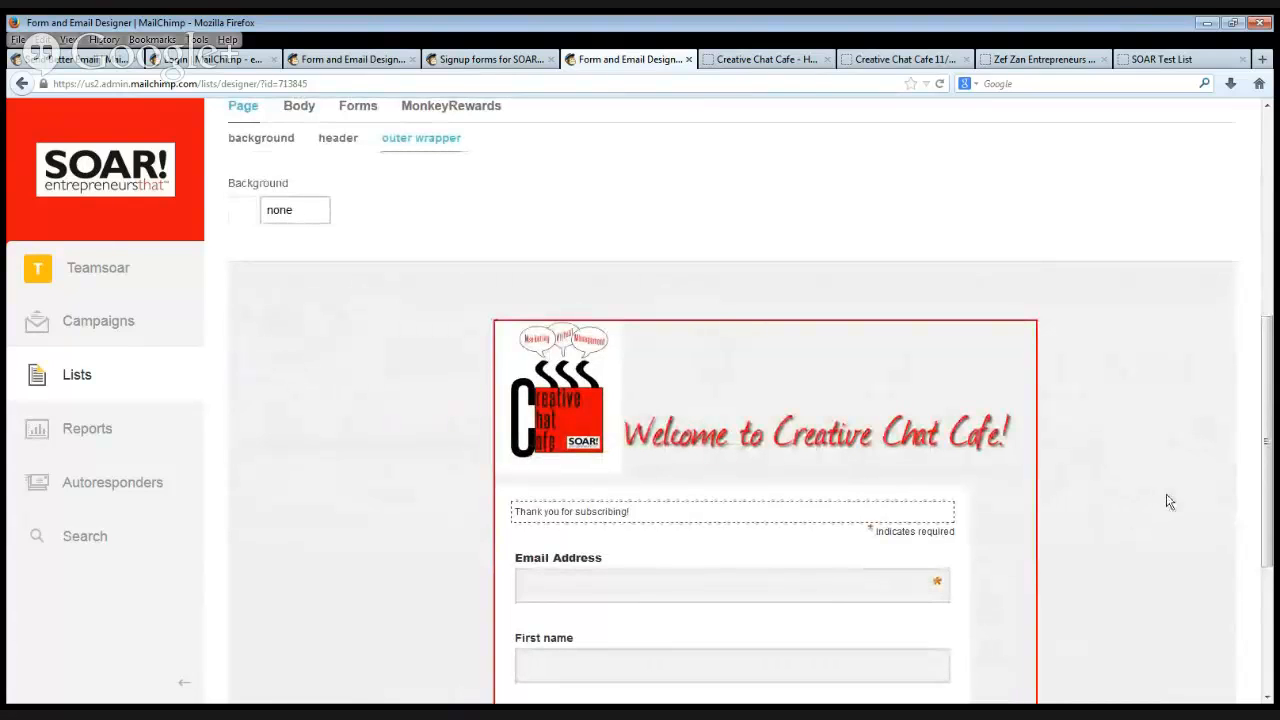
scroll(1161, 487, down, 1)
scroll(1163, 488, down, 2)
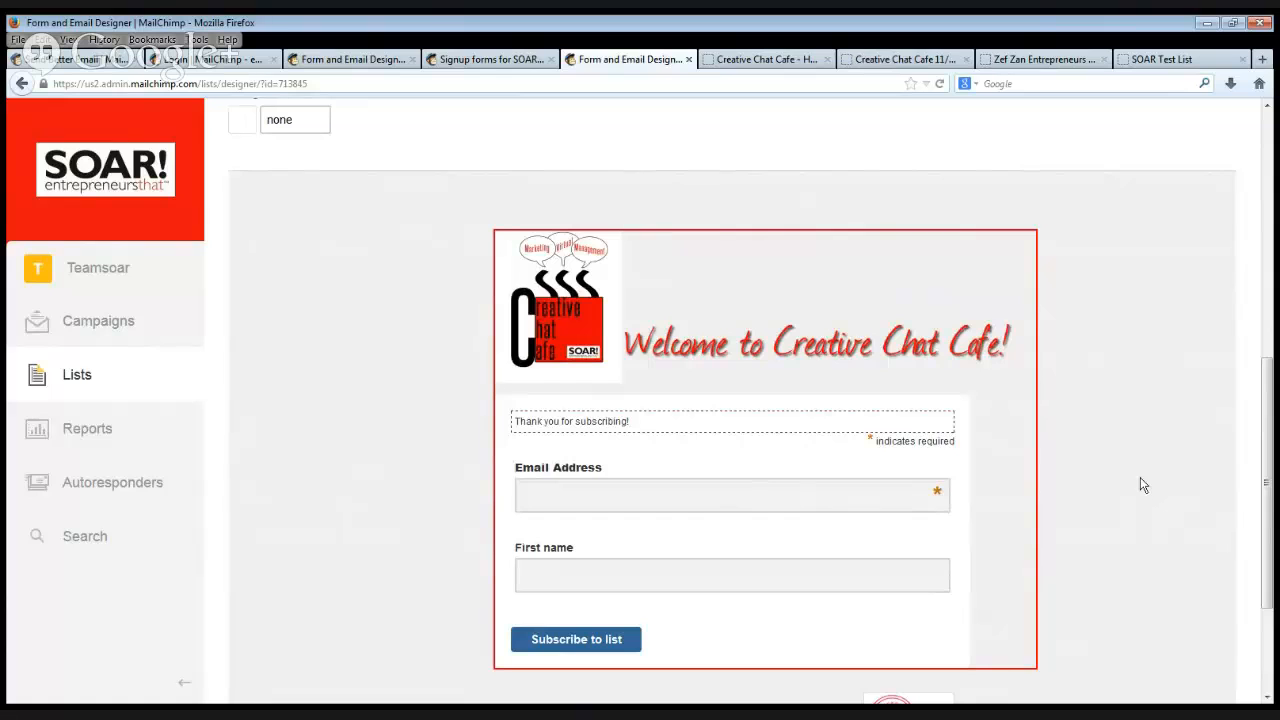
View the Features page of the MailChimp website and return to the hosted SOAR Test List form in a reduced browser window.
click(107, 62)
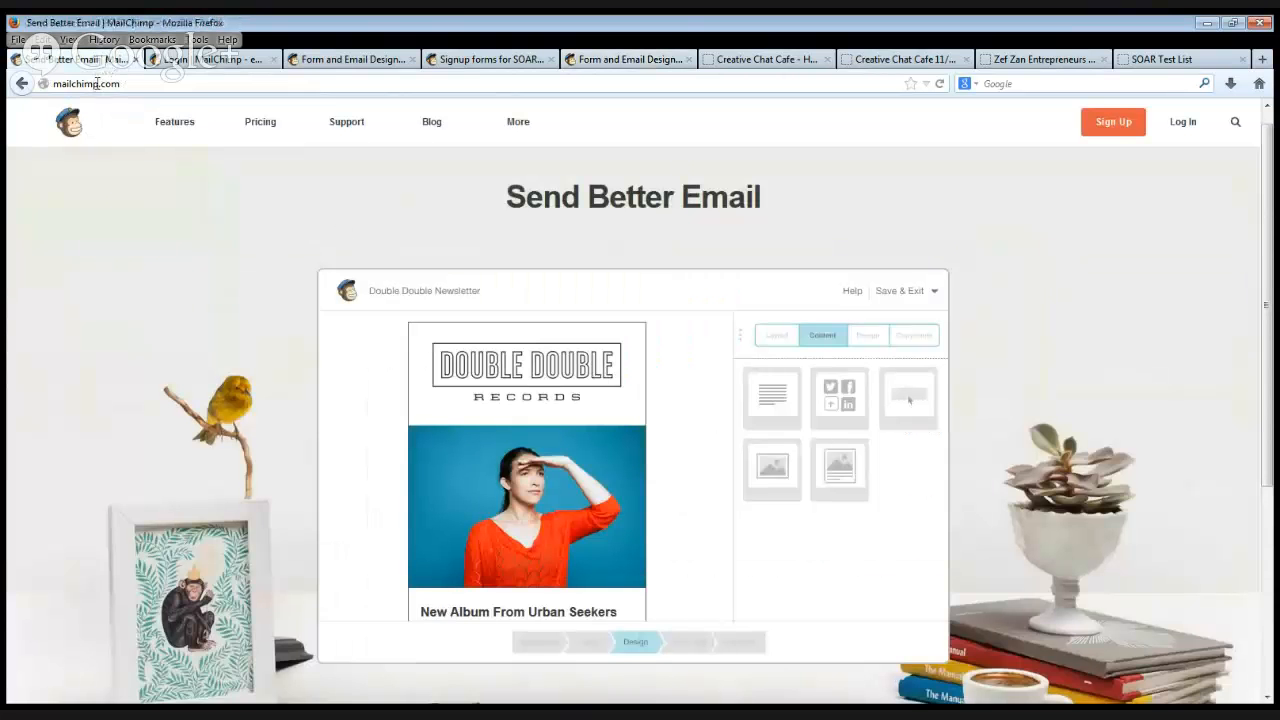
click(169, 130)
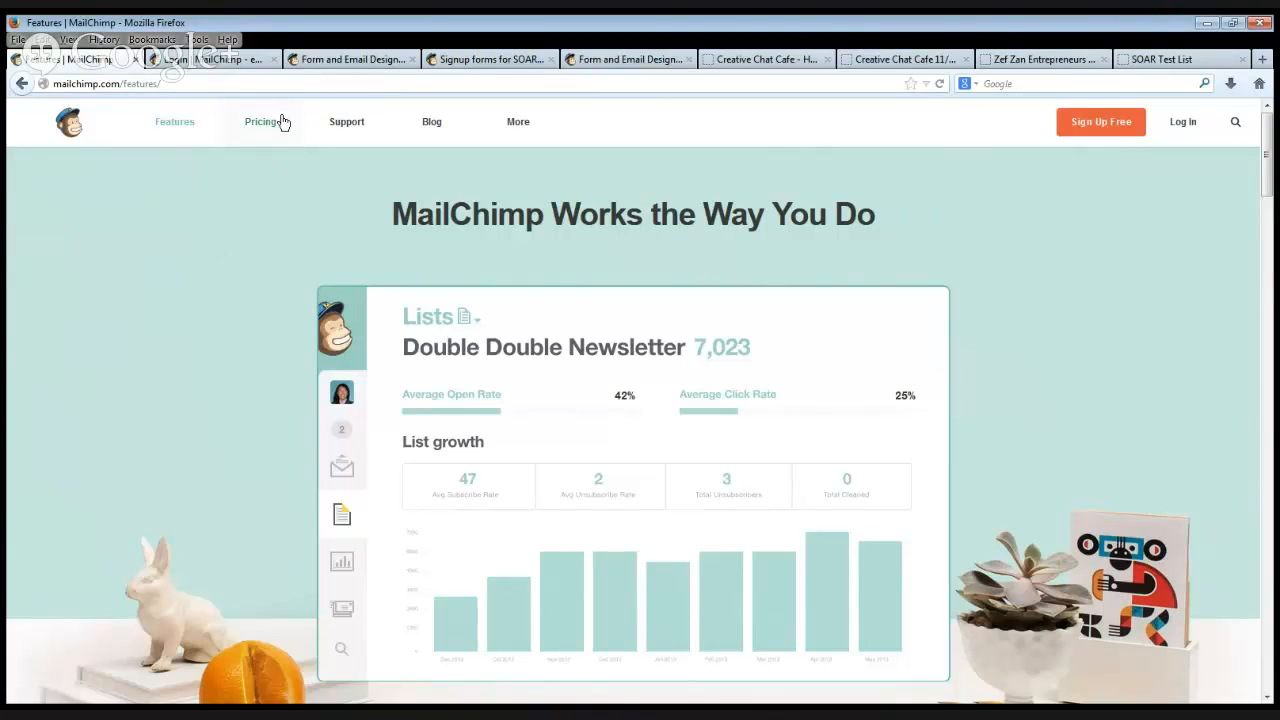
click(1191, 64)
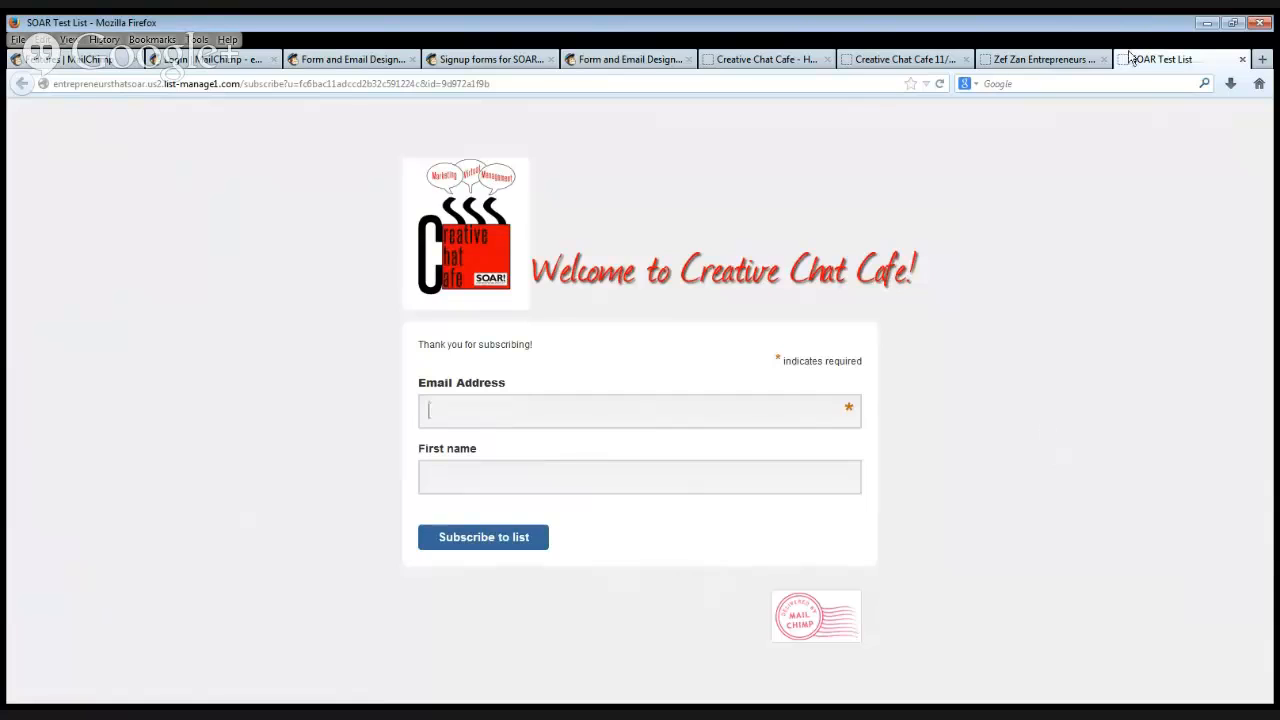
click(1230, 23)
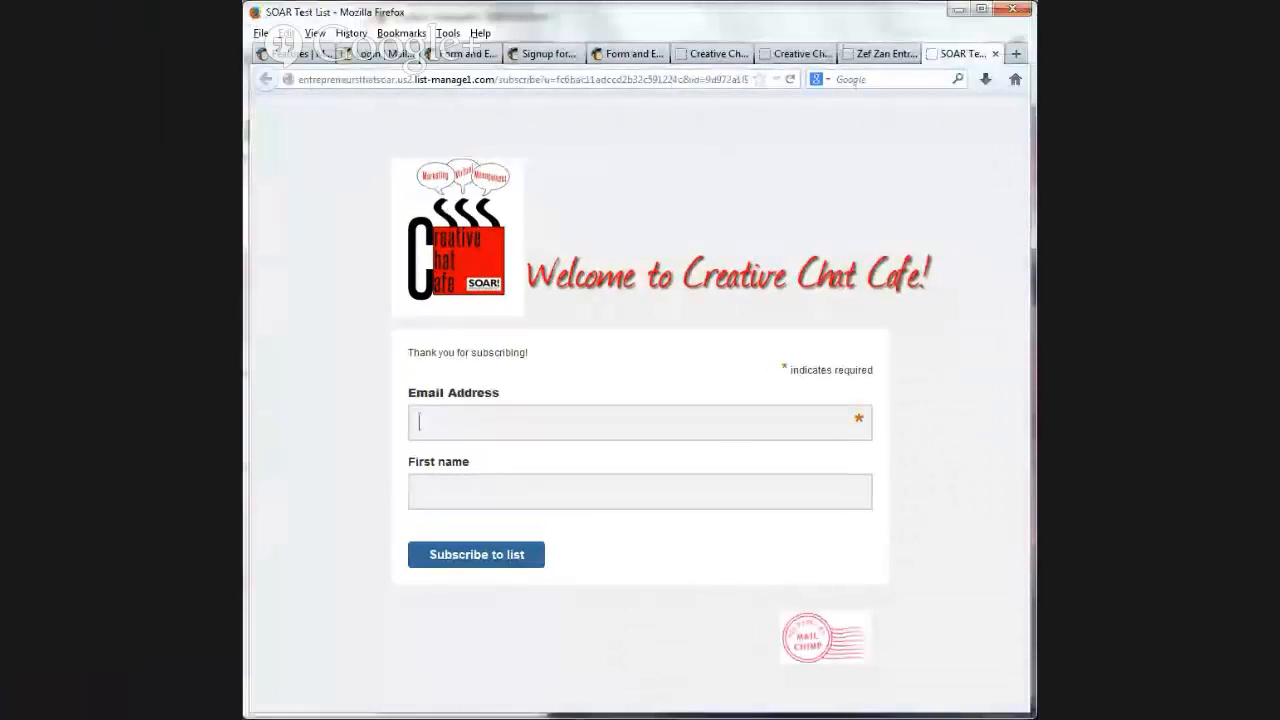